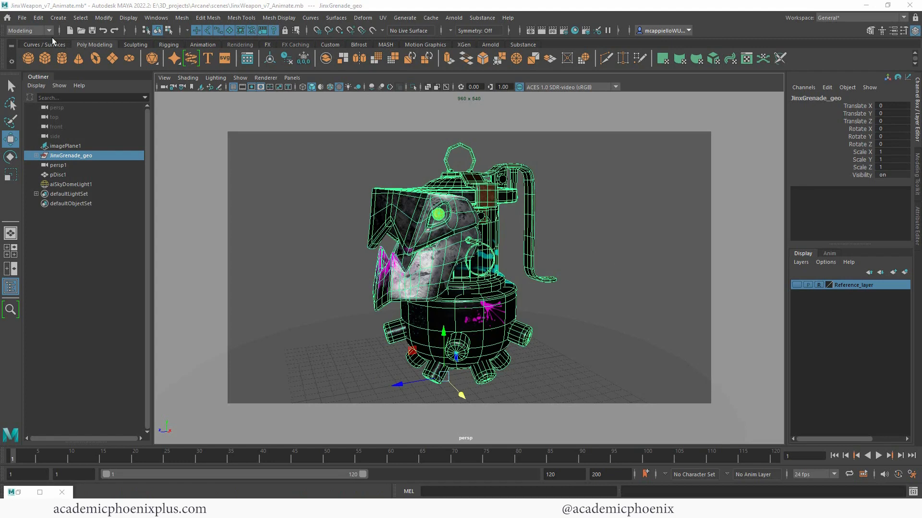
- Switch Maya's menu set from Modeling to Animation
left_click(48, 32)
left_click(37, 60)
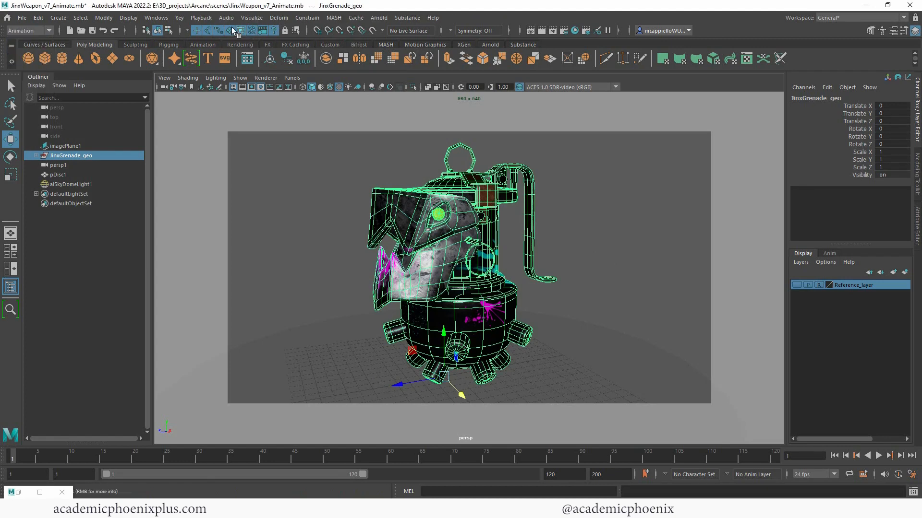
left_click(39, 30)
left_click(36, 59)
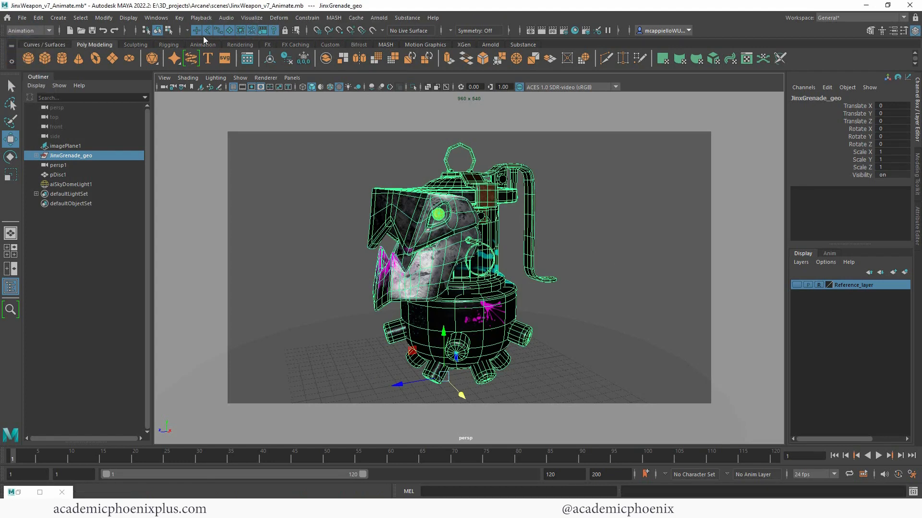
- Create a 120-frame clockwise turntable of the grenade and select the resulting group2 rig
left_click(255, 18)
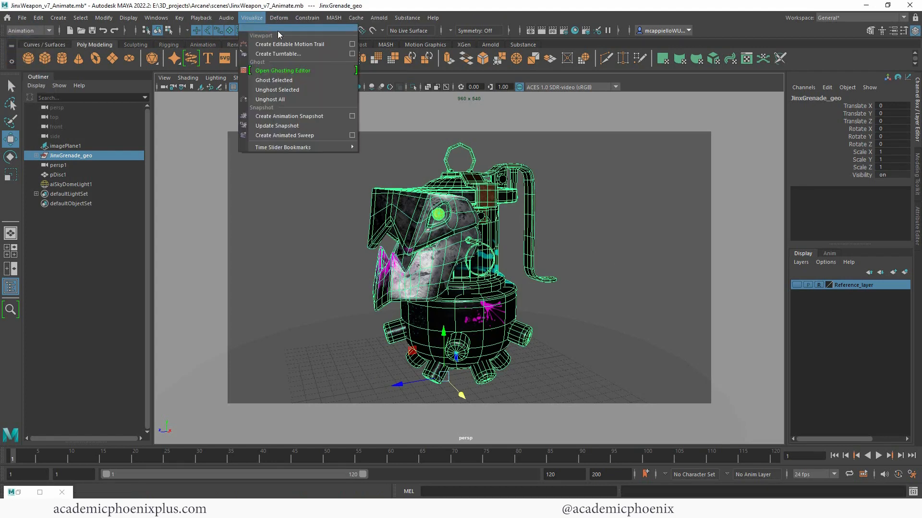
left_click(352, 54)
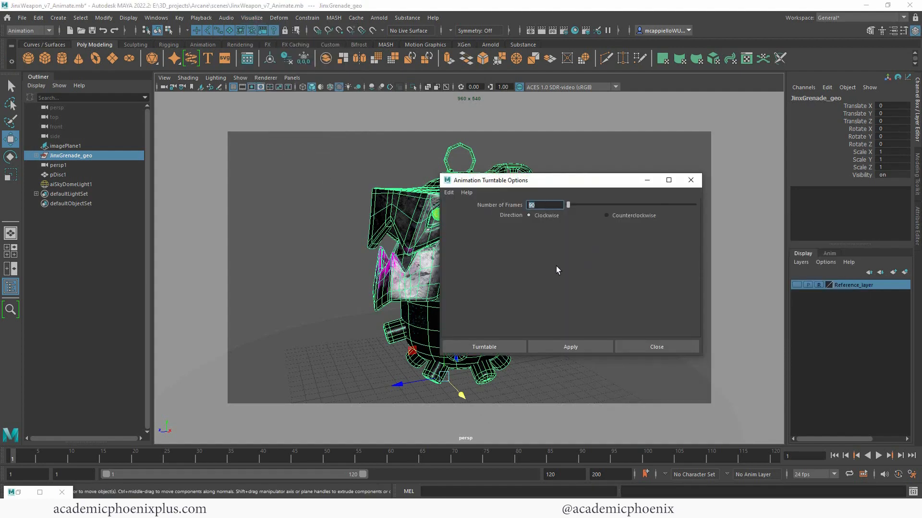
type("120")
left_click(572, 352)
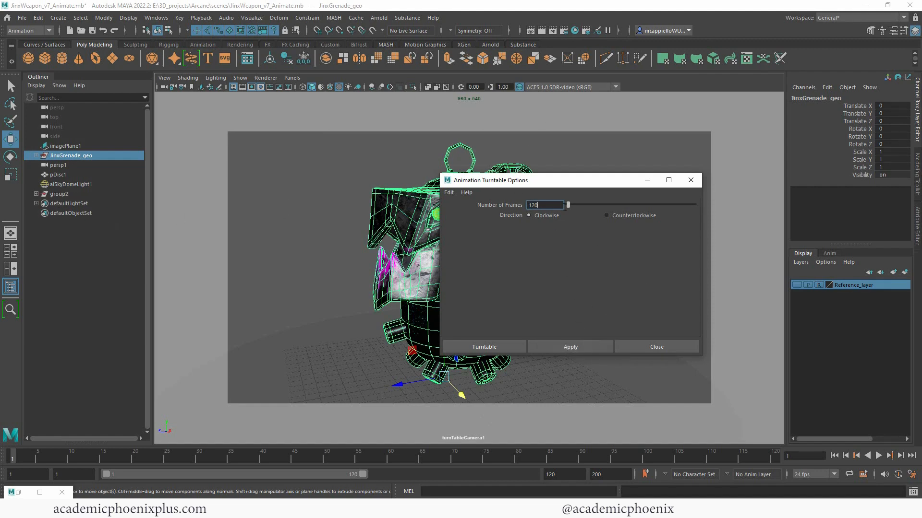
left_click(690, 180)
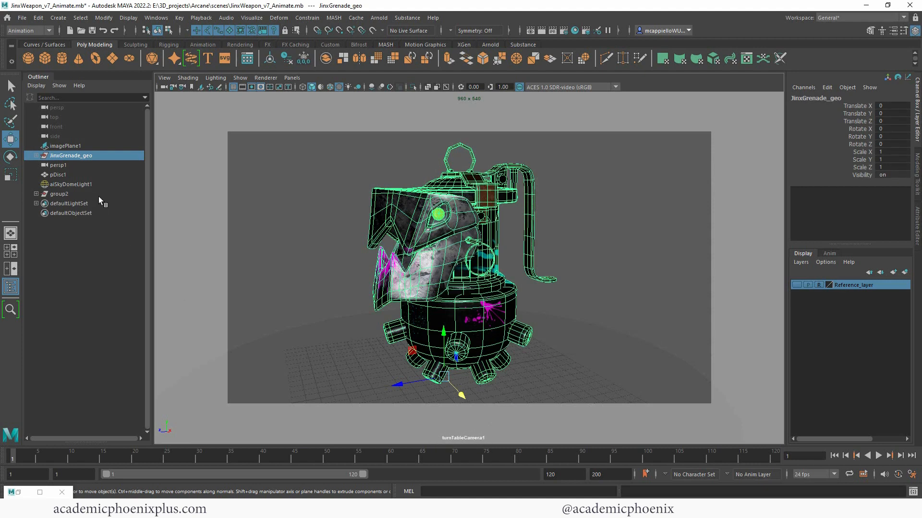
left_click(74, 193)
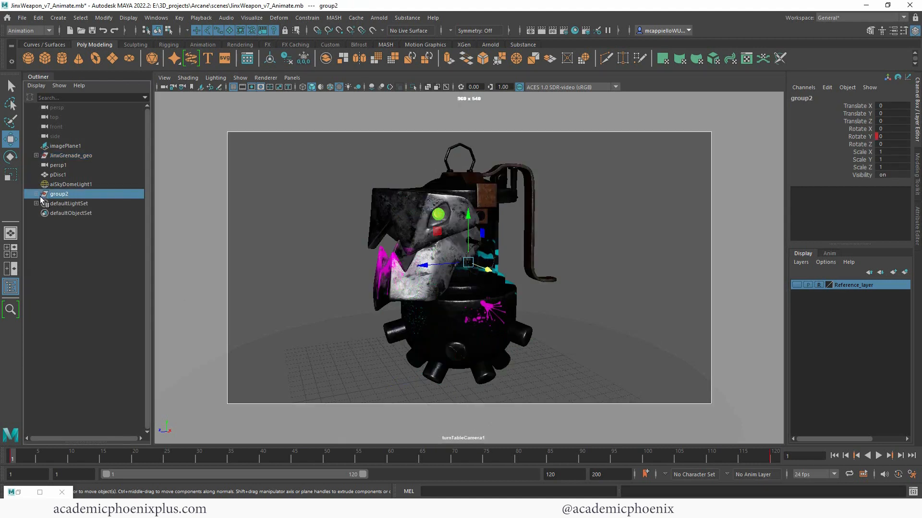
- Play the group2 turntable and stop it at frame 23 to check the spin
key("alt+v")
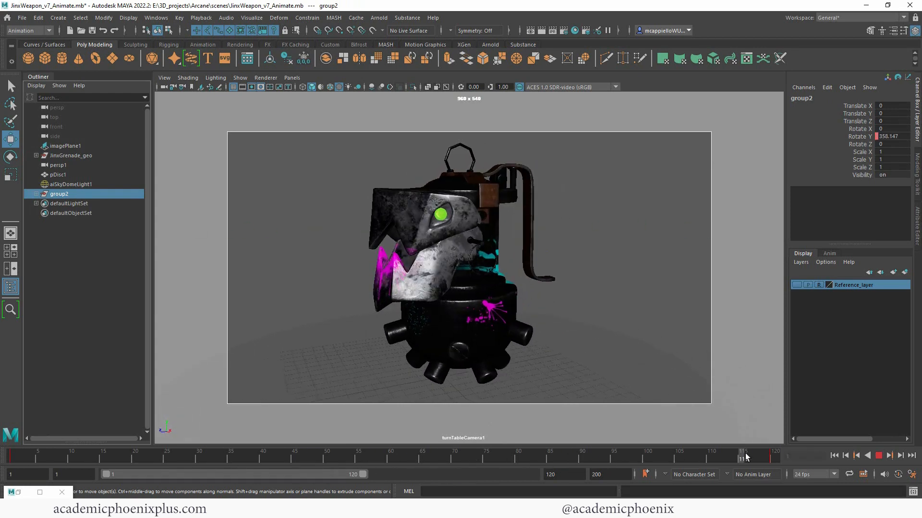
left_click(878, 456)
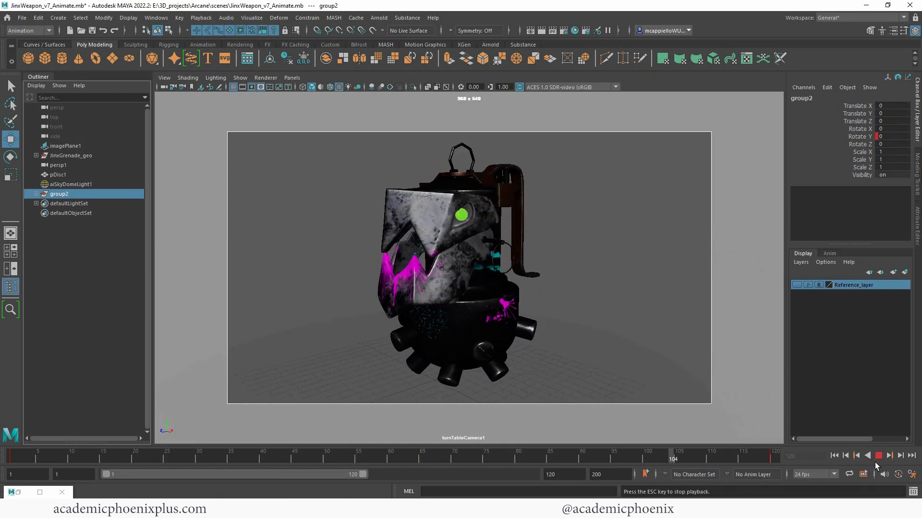
left_click(878, 456)
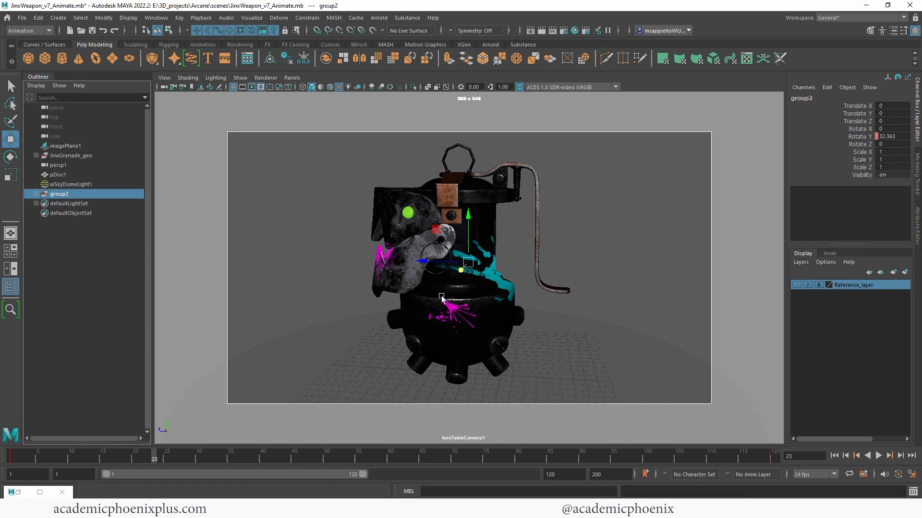
- Make group2's Rotate Y keys linear in the Graph Editor for a constant-speed spin
left_click(157, 18)
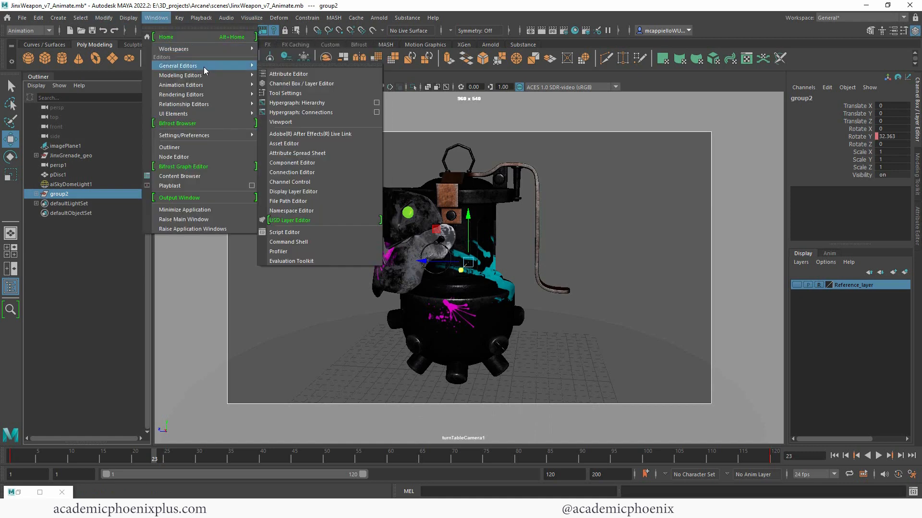
mouse_move(214, 85)
left_click(272, 94)
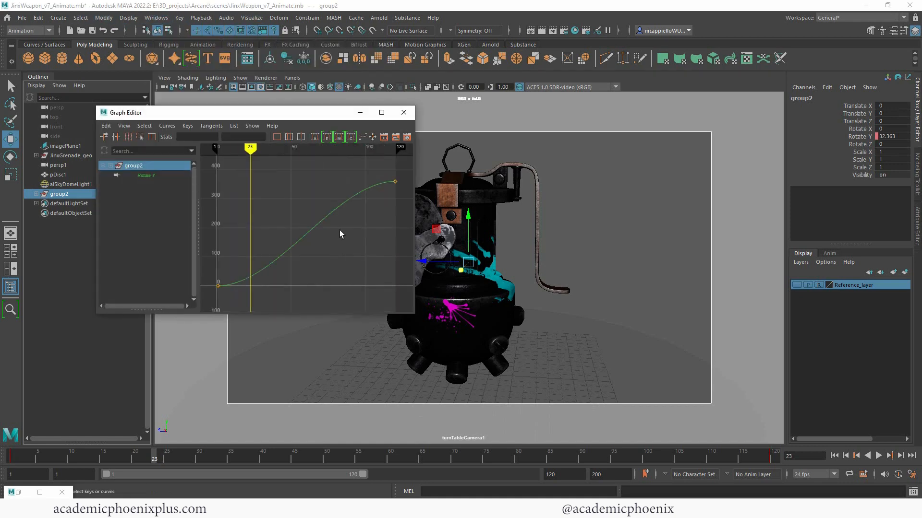
left_click_drag(212, 167, 403, 303)
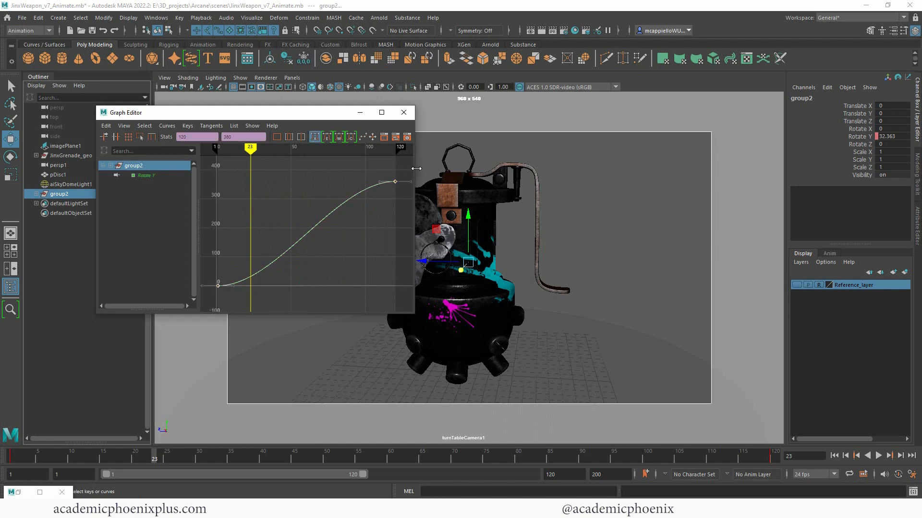
left_click_drag(416, 169, 608, 169)
left_click(387, 138)
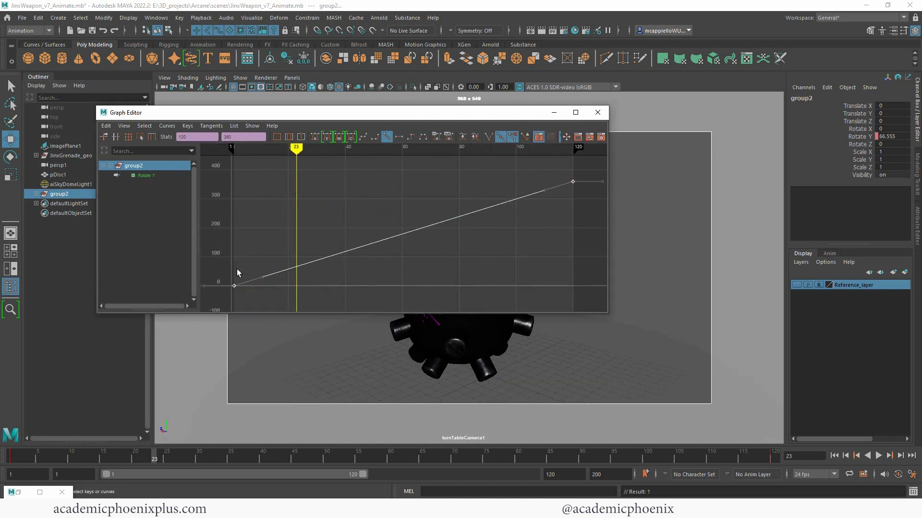
left_click(597, 112)
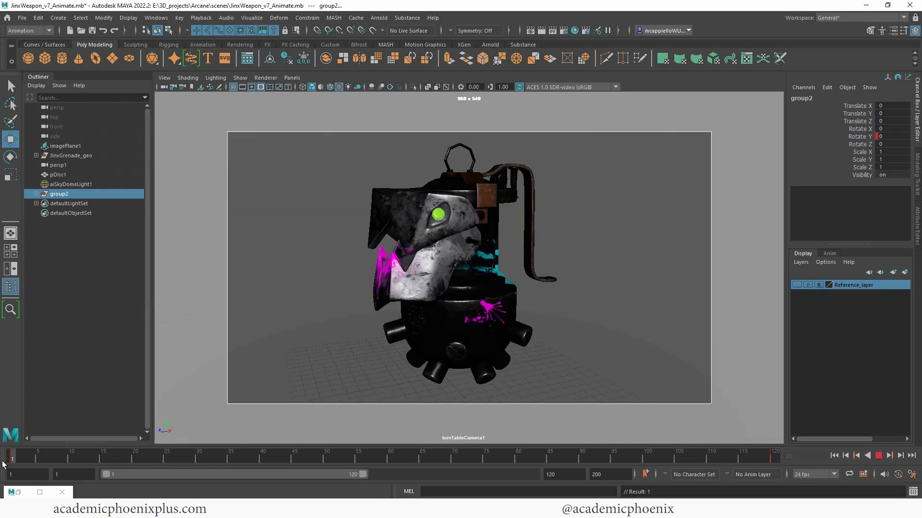
- Replay the constant-speed spin, save the scene, and return to the first frame
left_click(878, 456)
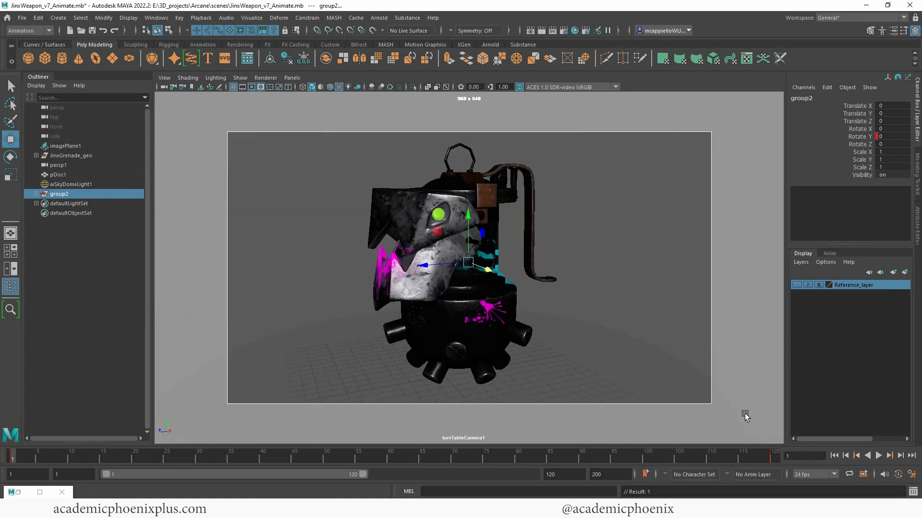
left_click(878, 456)
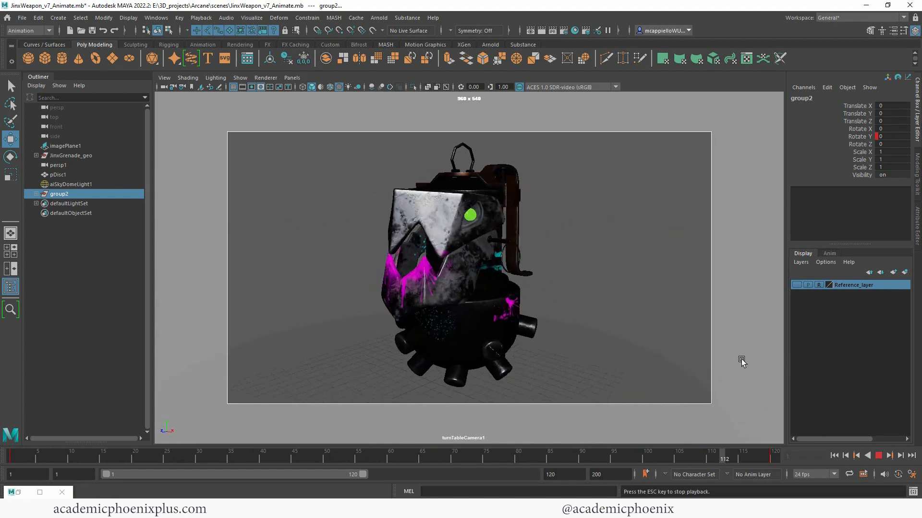
left_click(878, 457)
key("ctrl+s")
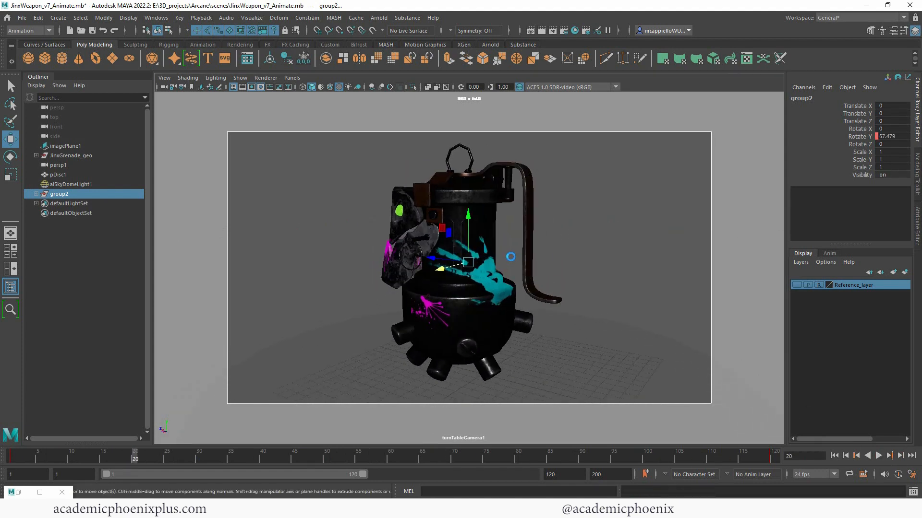
key("alt+shift+v")
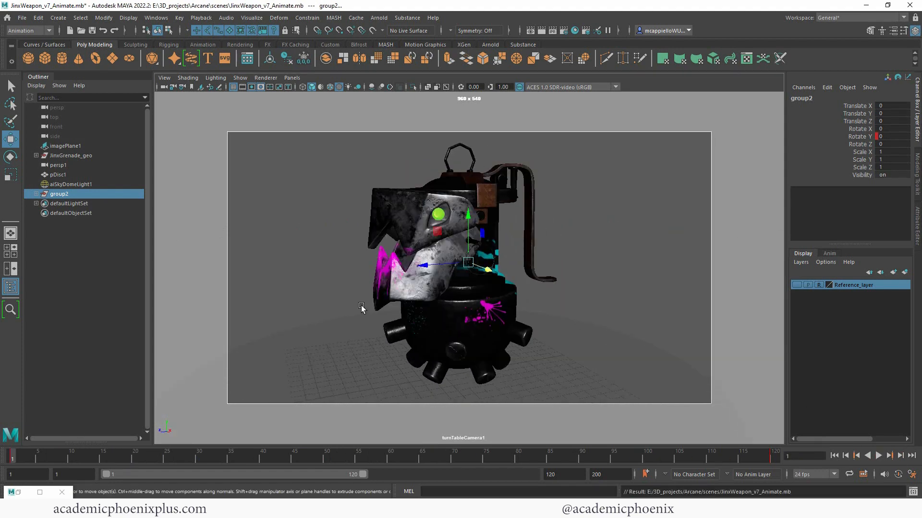
- Select the mask piece pTorus3 and test-rotate it, then undo the rotation
left_click(420, 271)
key("e")
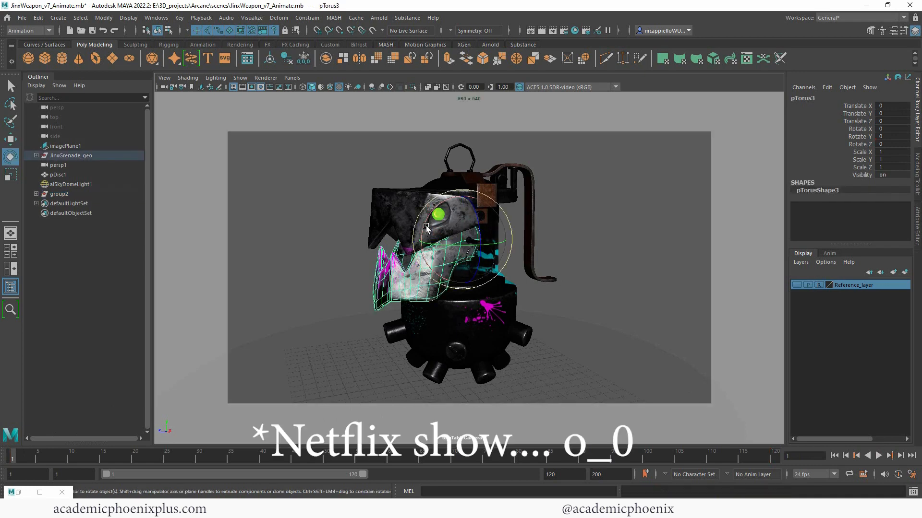
left_click_drag(424, 221, 422, 212)
key("ctrl+z")
key("ctrl+z")
key("ctrl+z")
key("ctrl+z")
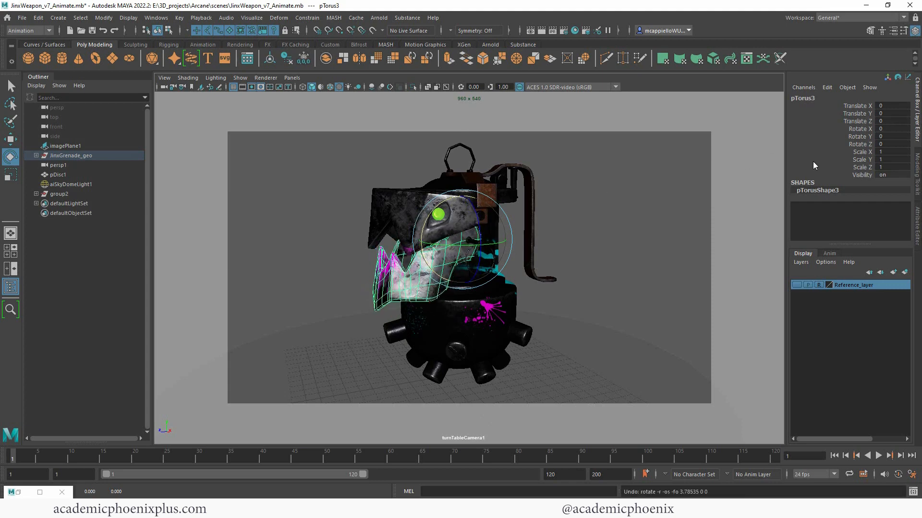
- Freeze pTorus3's transformations and move the timeline to frame 13
key("w")
left_click(857, 114)
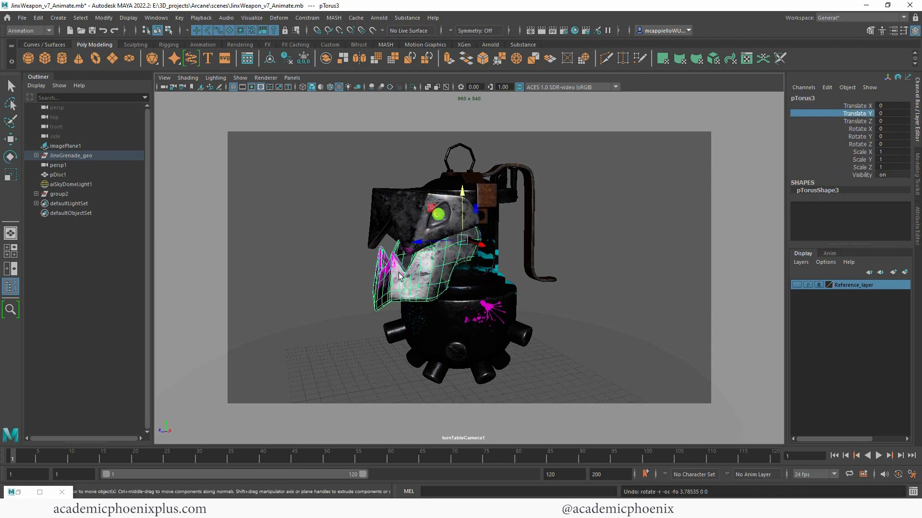
left_click(303, 58)
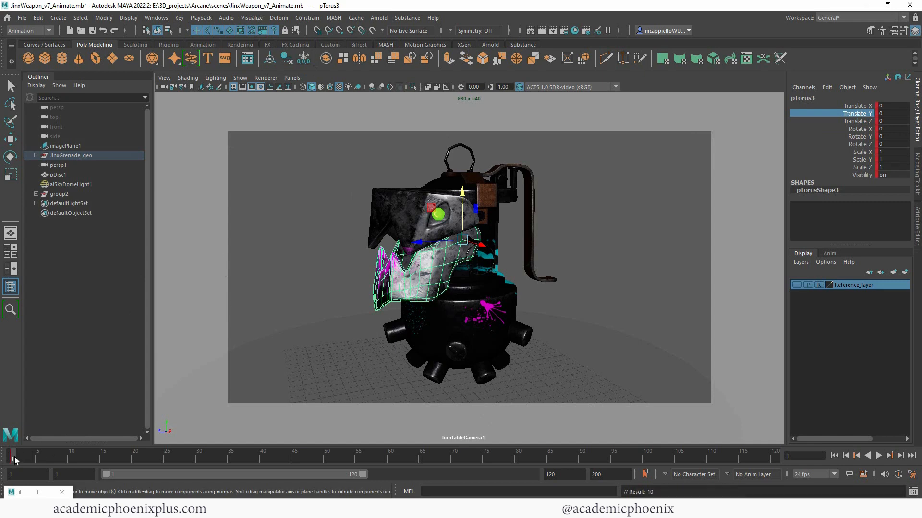
left_click_drag(14, 457, 89, 461)
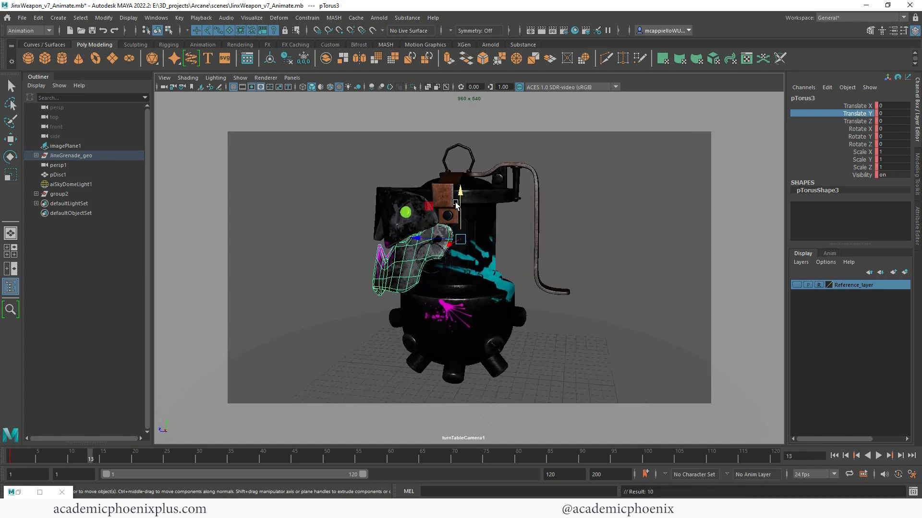
left_click(292, 78)
- Look through the persp1 camera and orbit around the grenade
mouse_move(336, 87)
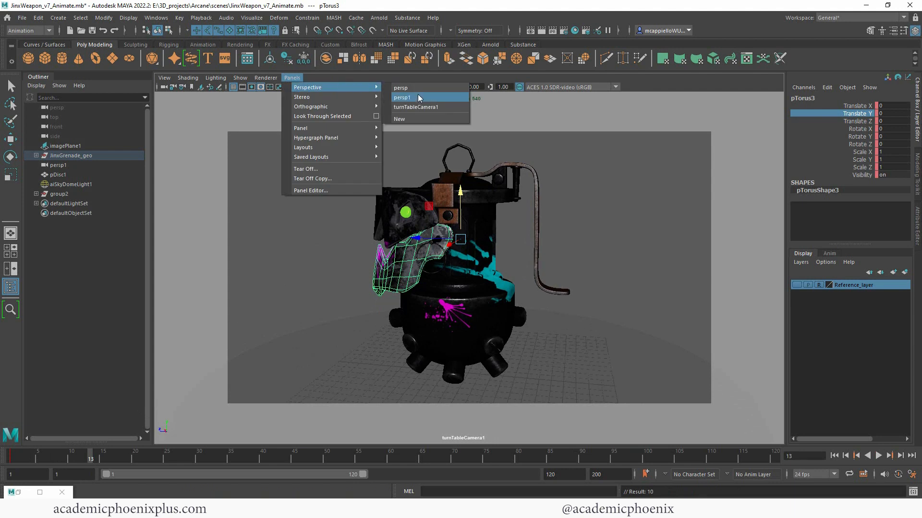
left_click(418, 96)
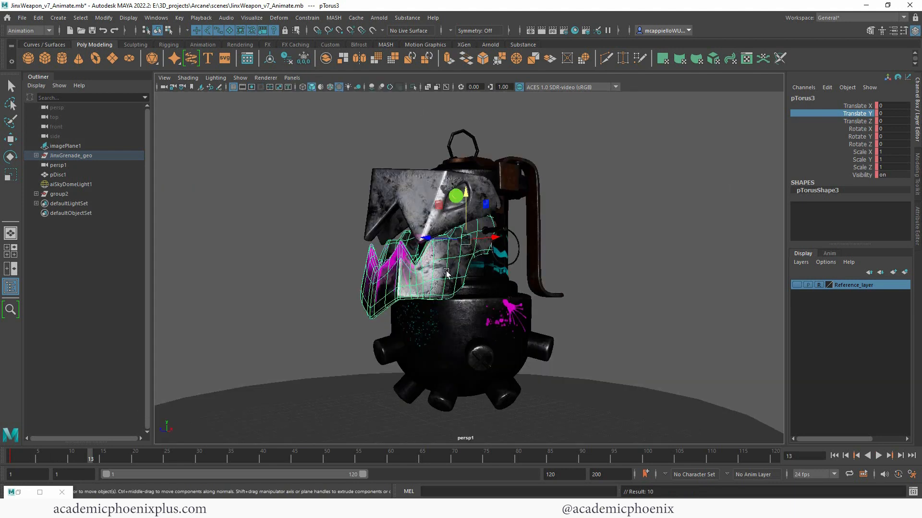
left_click_drag(447, 273, 439, 213, "alt")
- Key the mask's rotation, then tilt it open and key it again at frame 25
key("e")
key("s")
left_click_drag(104, 460, 167, 460)
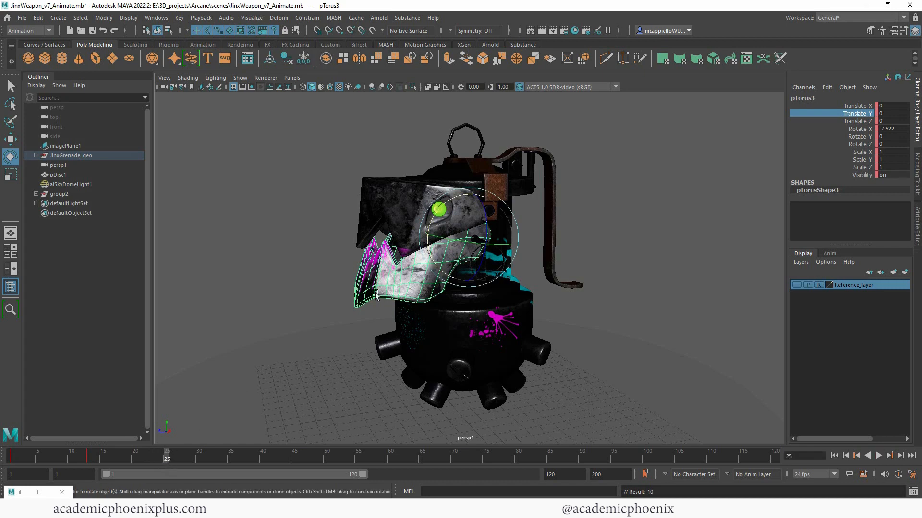
left_click_drag(439, 211, 450, 209)
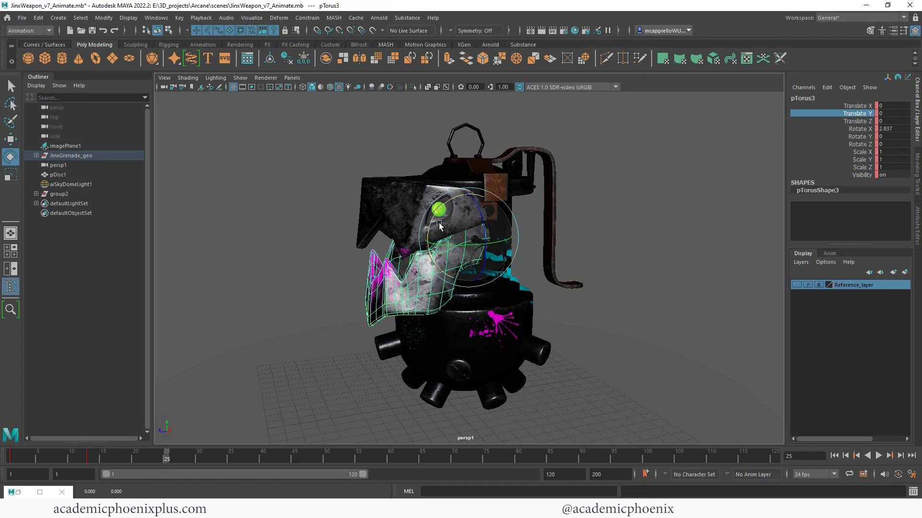
key("s")
left_click(9, 457)
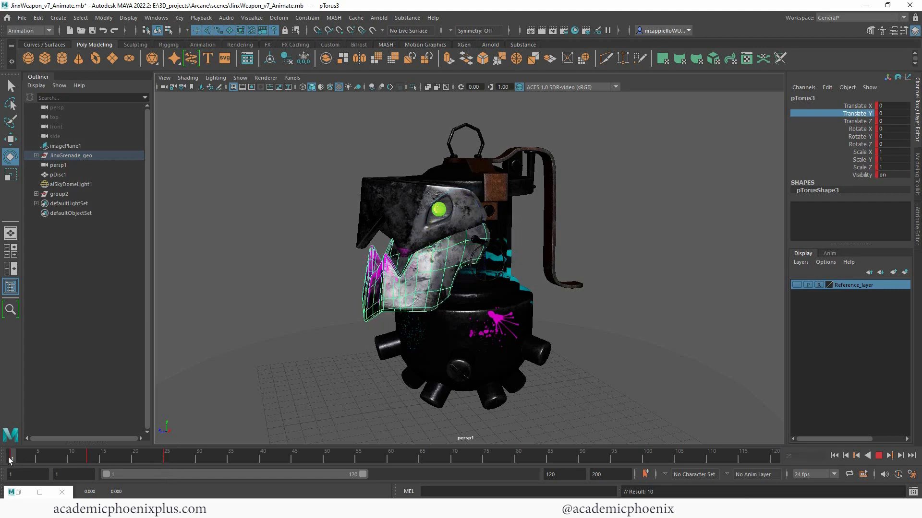
left_click_drag(9, 458, 230, 459)
- Set the jaw's Rotate X to 0 at frame 35, play it, and show four views
left_click(888, 128)
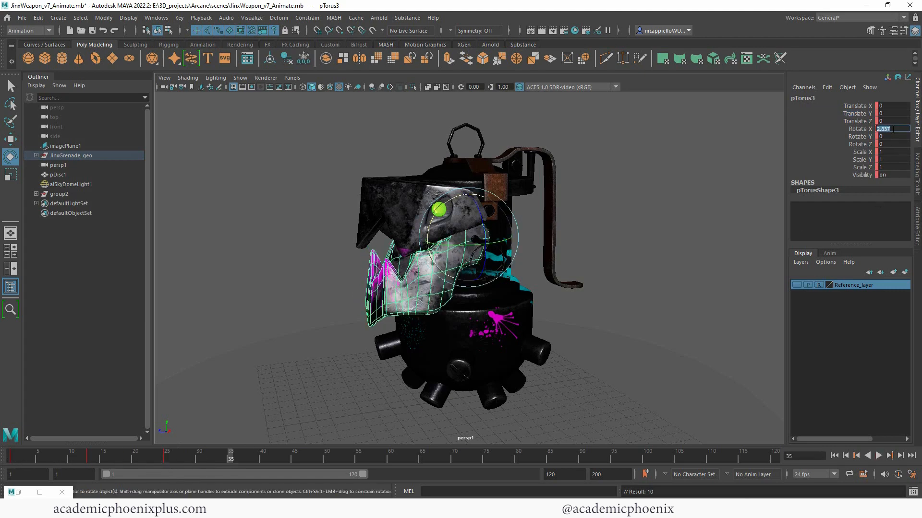
type("0")
key("Return")
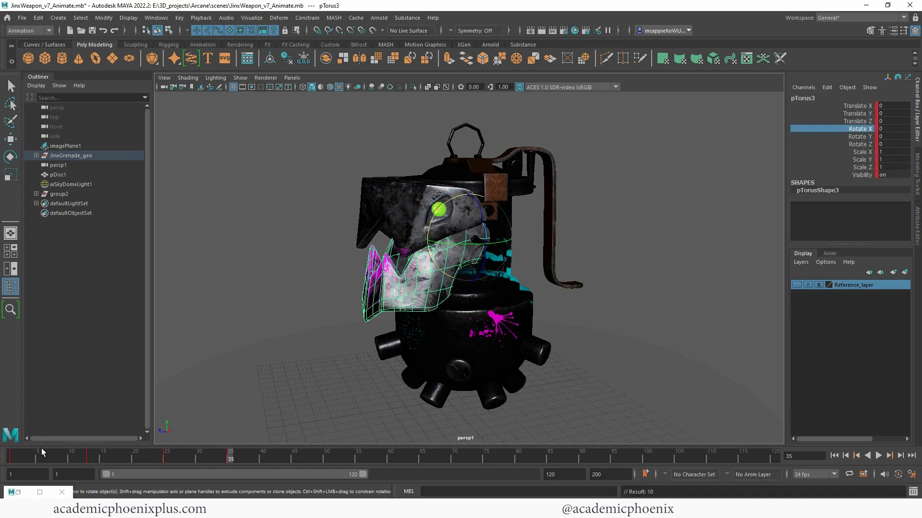
left_click(878, 455)
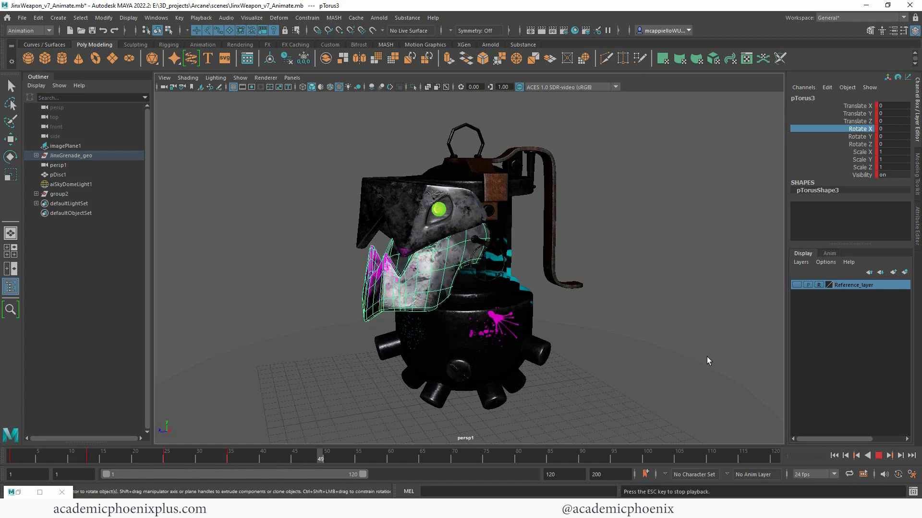
key("space")
key("space")
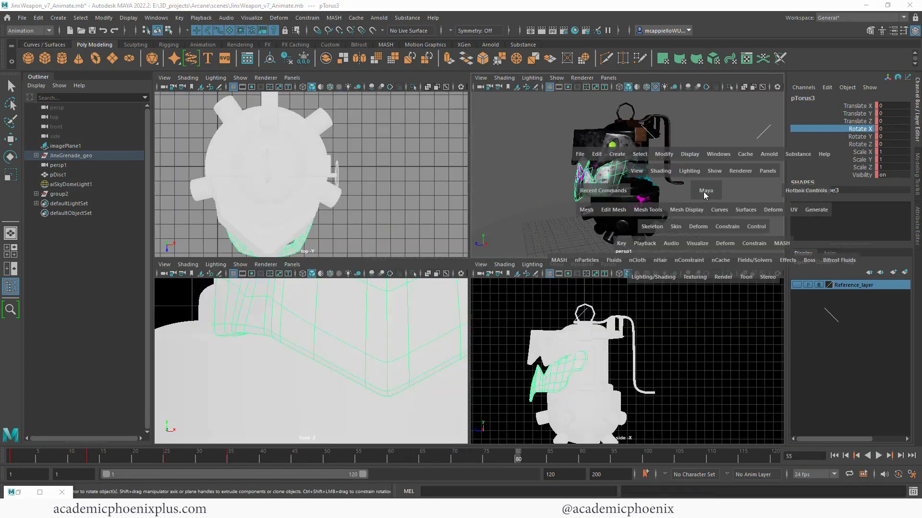
- Snap the jaw keys in the frame 1–27 range onto whole frames
left_click_drag(280, 459, 15, 461, "shift")
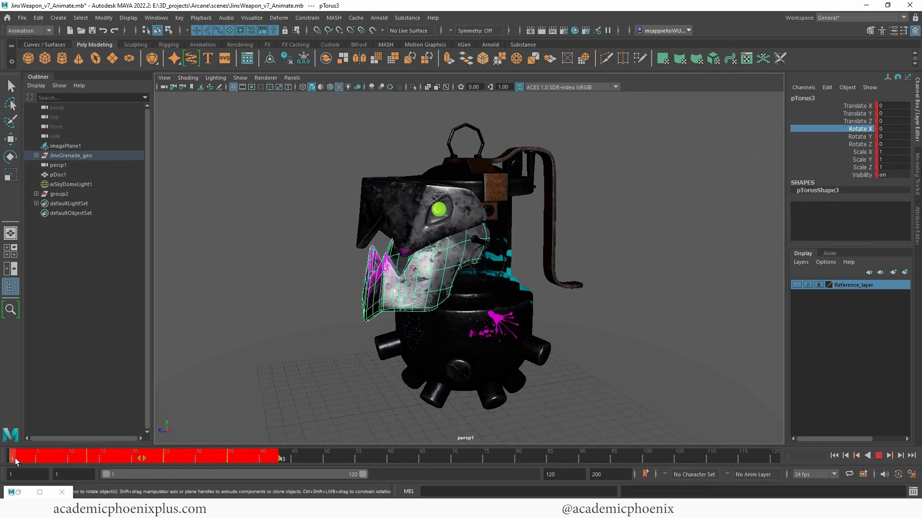
left_click(330, 459)
left_click(238, 461)
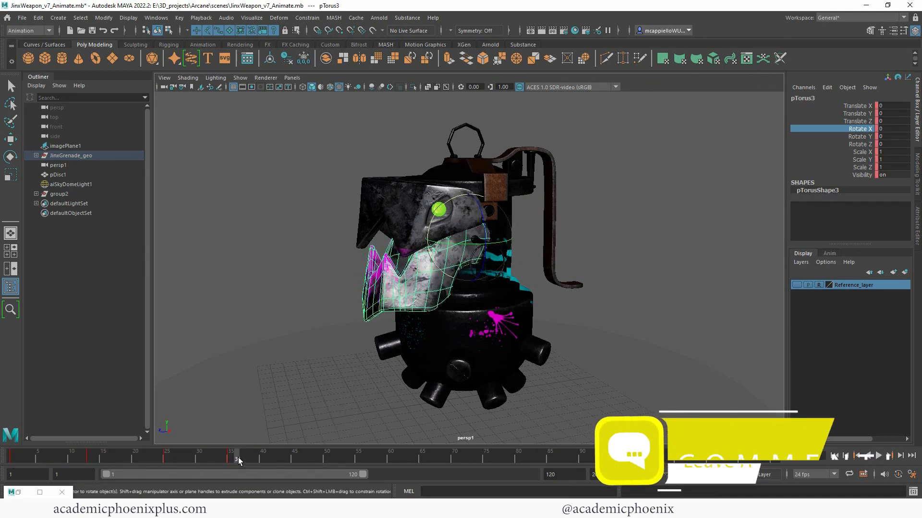
left_click_drag(238, 458, 63, 463, "shift")
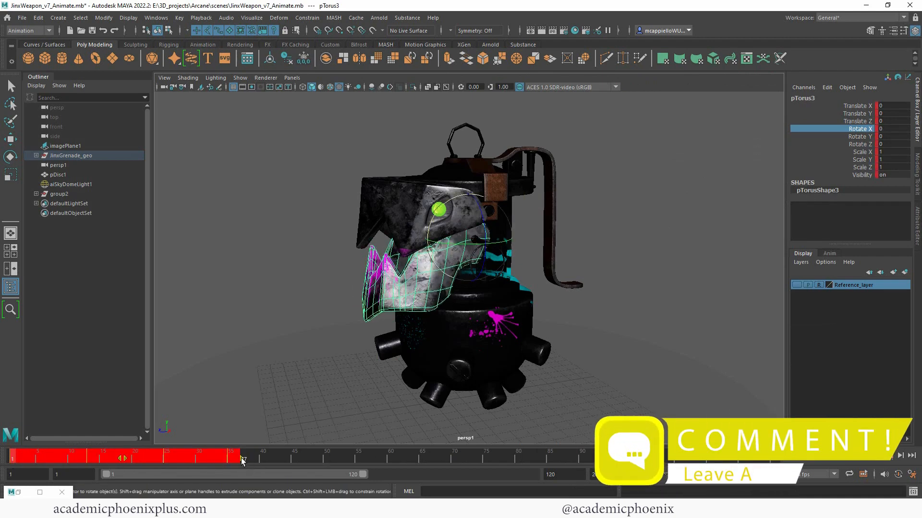
left_click_drag(242, 460, 179, 455)
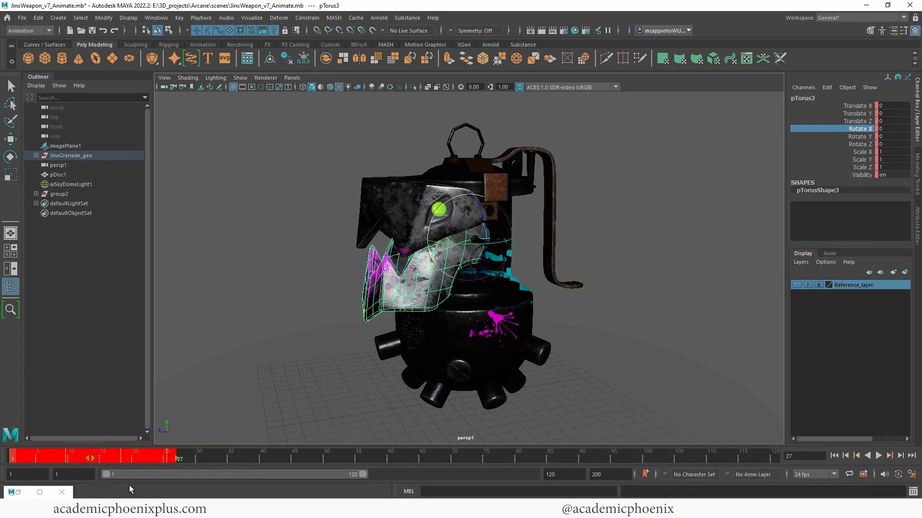
right_click(134, 459)
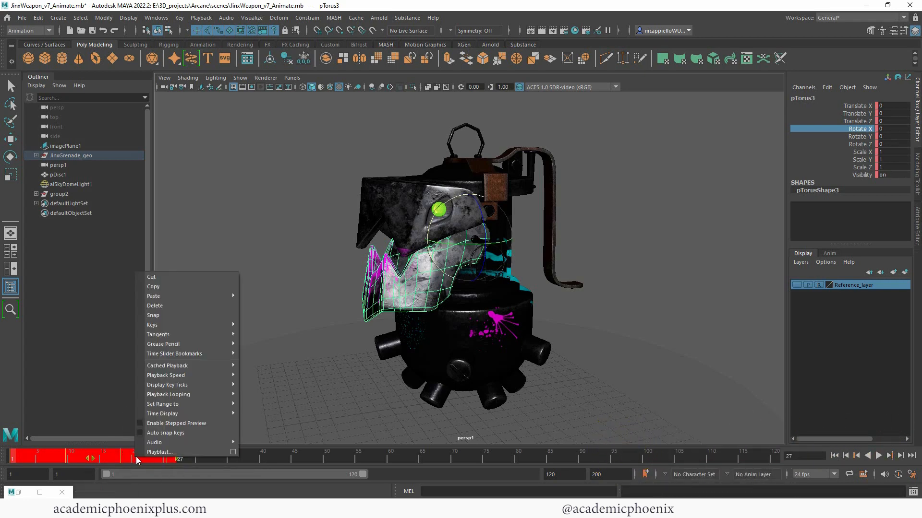
left_click(208, 316)
- Scrub and play the jaw animation, stopping at frame 54
left_click_drag(37, 457, 13, 458)
left_click(878, 456)
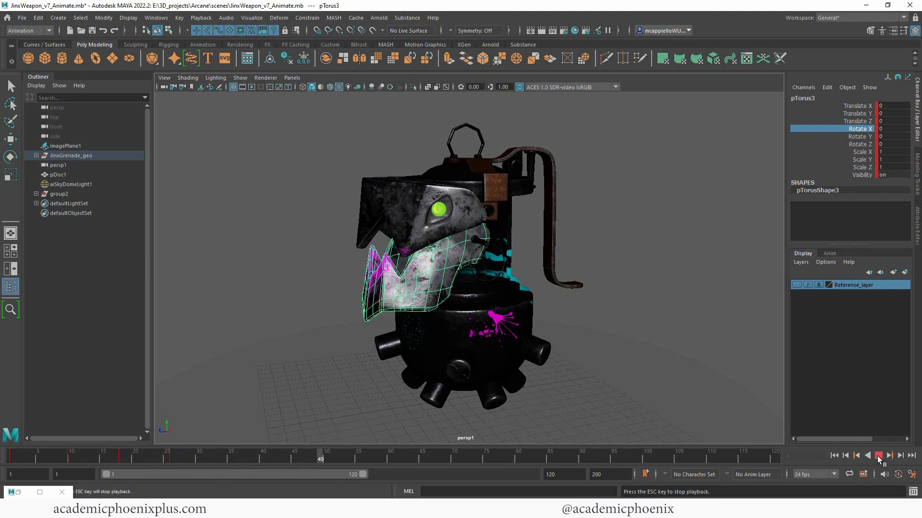
left_click(879, 456)
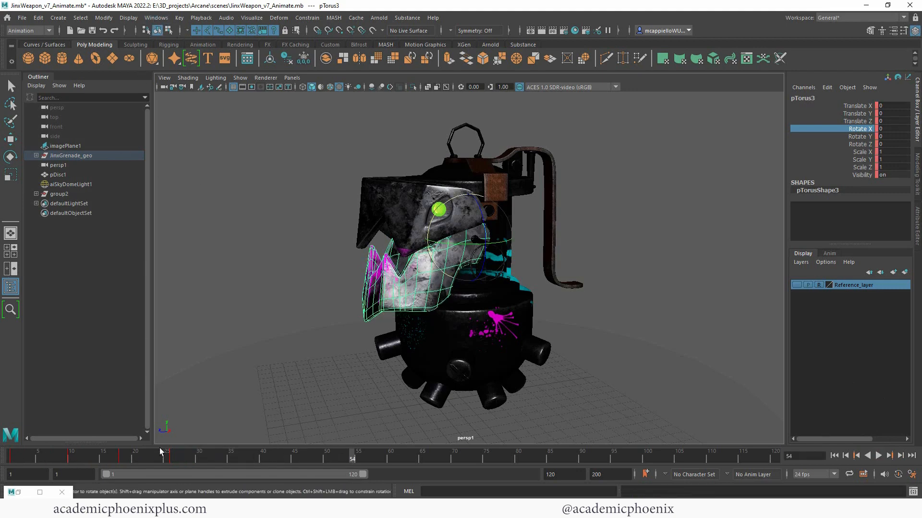
- Open the Graph Editor and select all of pTorus3's keys and curves
left_click(163, 19)
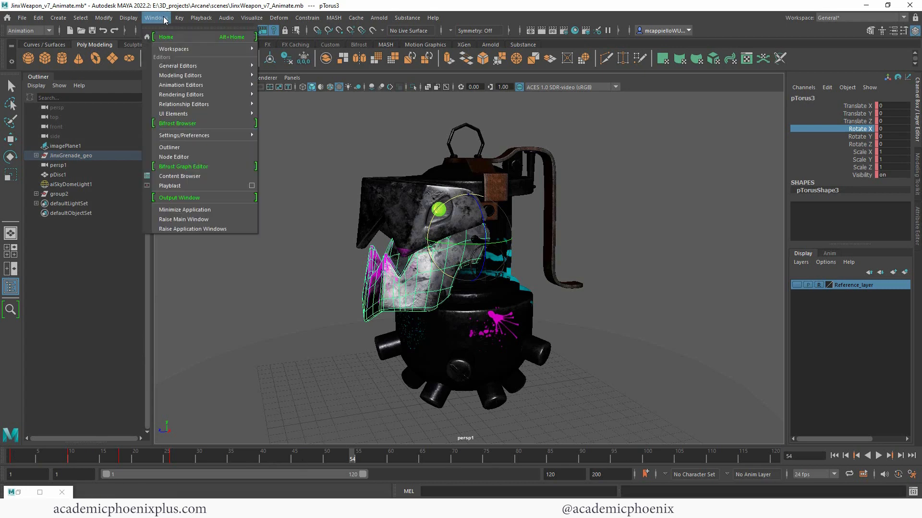
mouse_move(105, 18)
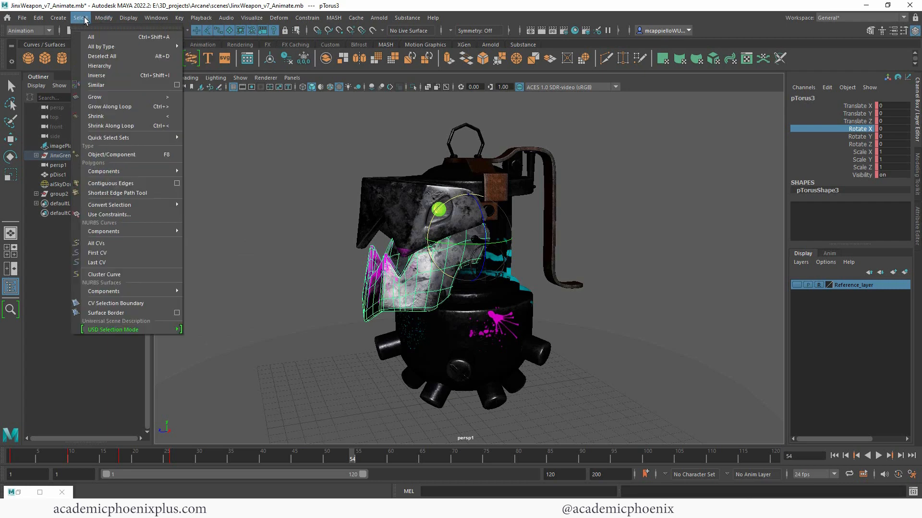
mouse_move(156, 17)
mouse_move(187, 67)
mouse_move(182, 85)
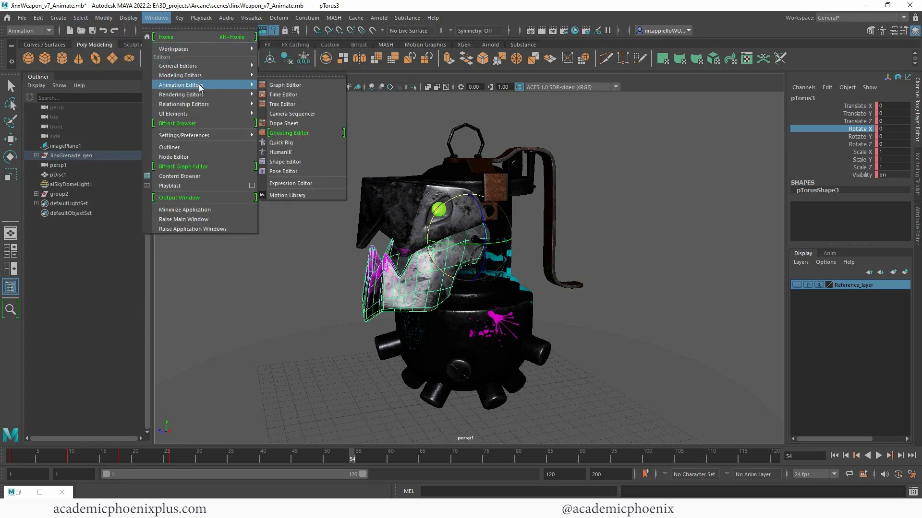
left_click(288, 86)
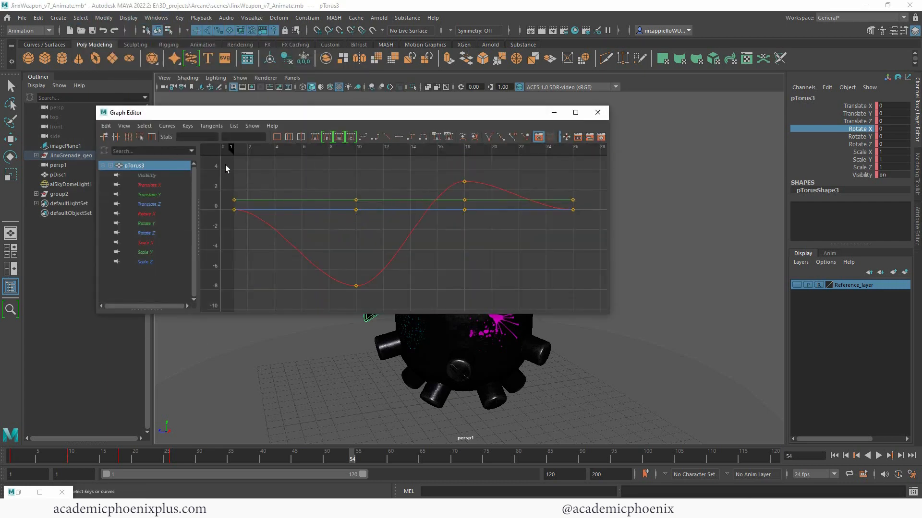
left_click_drag(226, 165, 596, 306)
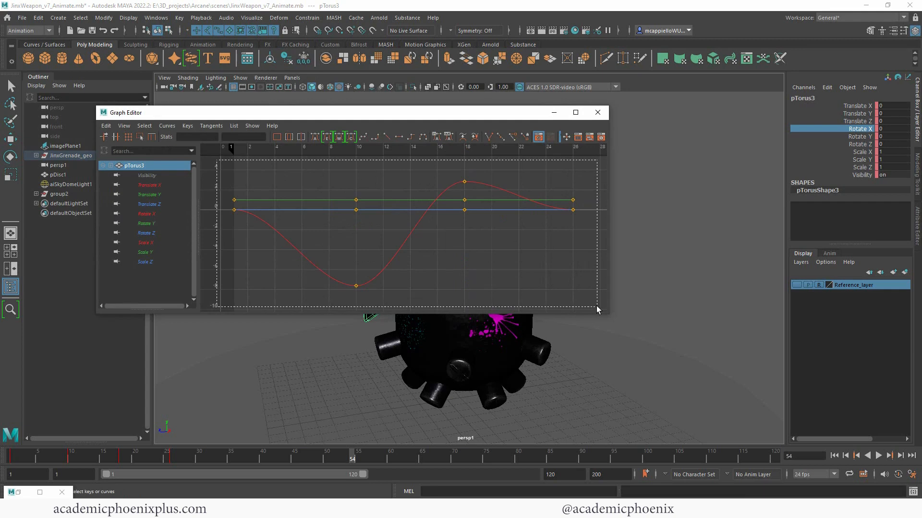
- Set the curves' infinity to Cycle, minimize the editor, and return to frame 1
left_click(144, 126)
mouse_move(167, 126)
mouse_move(182, 144)
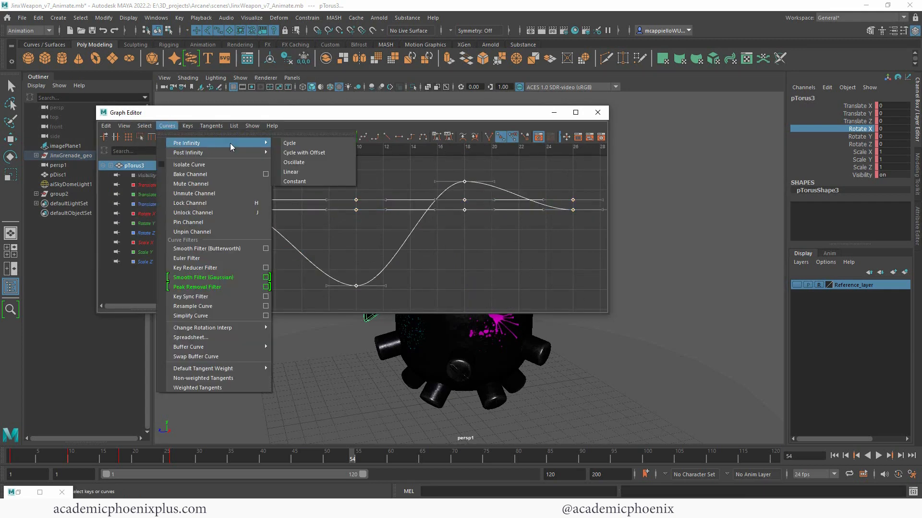
mouse_move(241, 153)
left_click(313, 153)
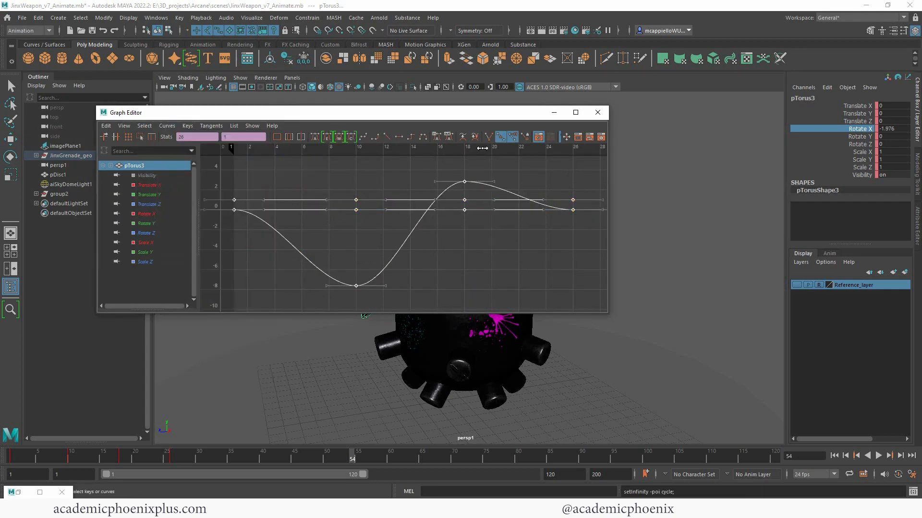
left_click(554, 113)
left_click(13, 459)
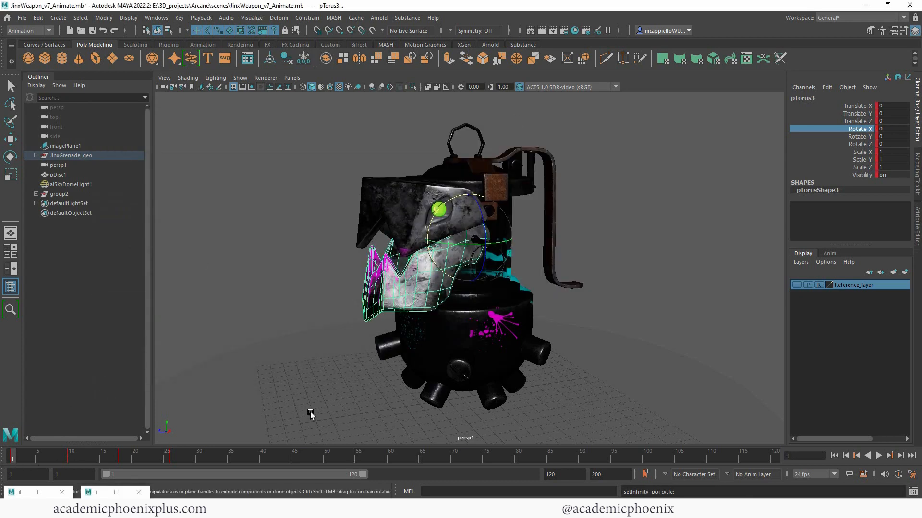
- Play the looping jaw animation, stop at frame 20, and restore the minimized Graph Editor
left_click(877, 457)
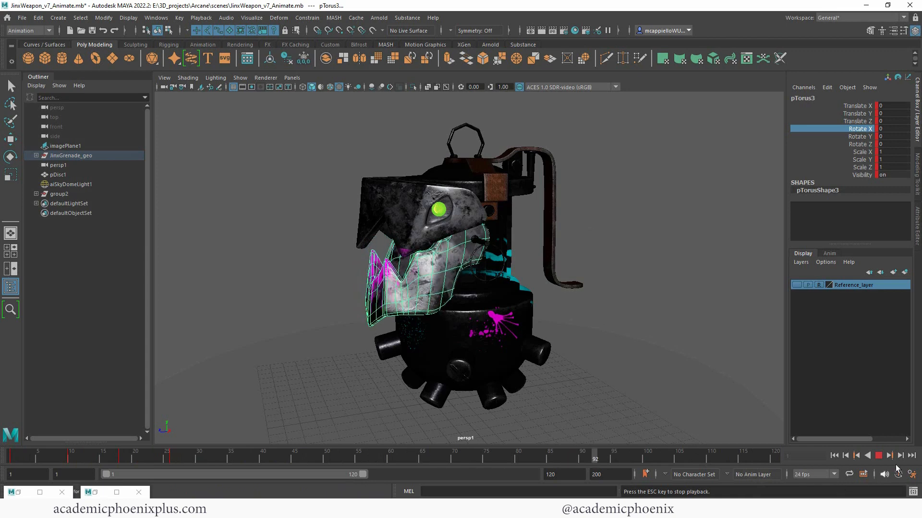
left_click(878, 455)
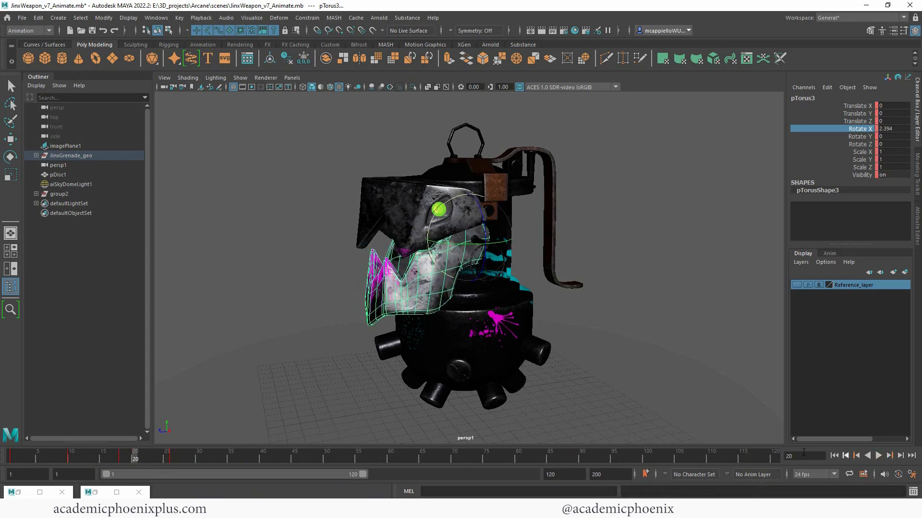
left_click(98, 495)
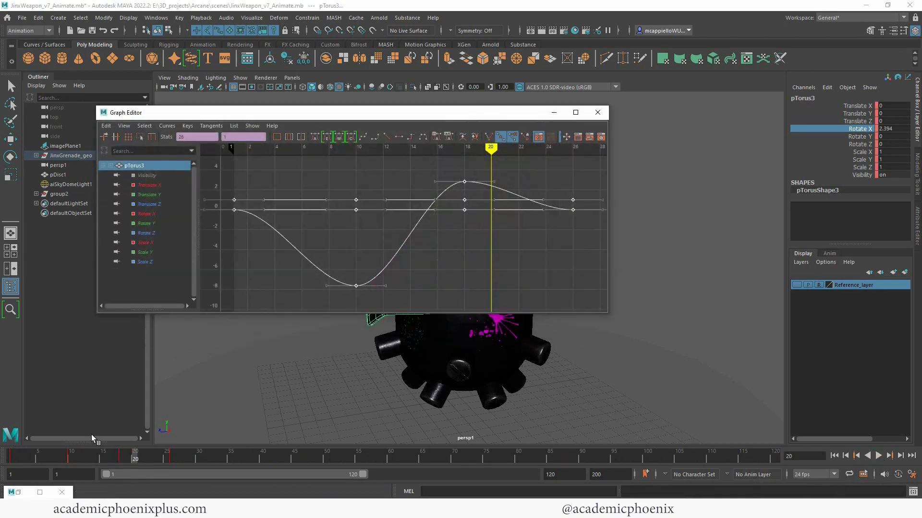
- Reselect all the jaw's keys, change their tangent type, and replay the animation in persp1
scroll(408, 202, "down", 5)
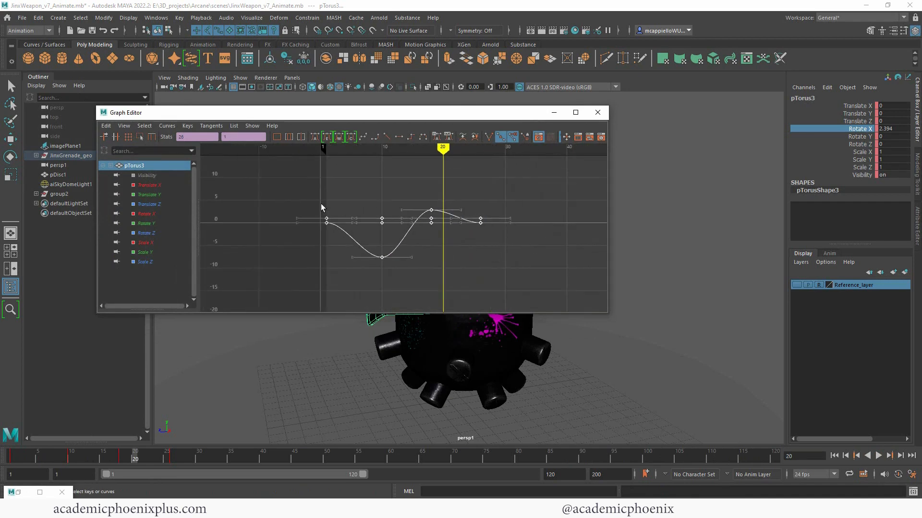
left_click(464, 256)
left_click_drag(310, 183, 504, 275)
left_click(363, 137)
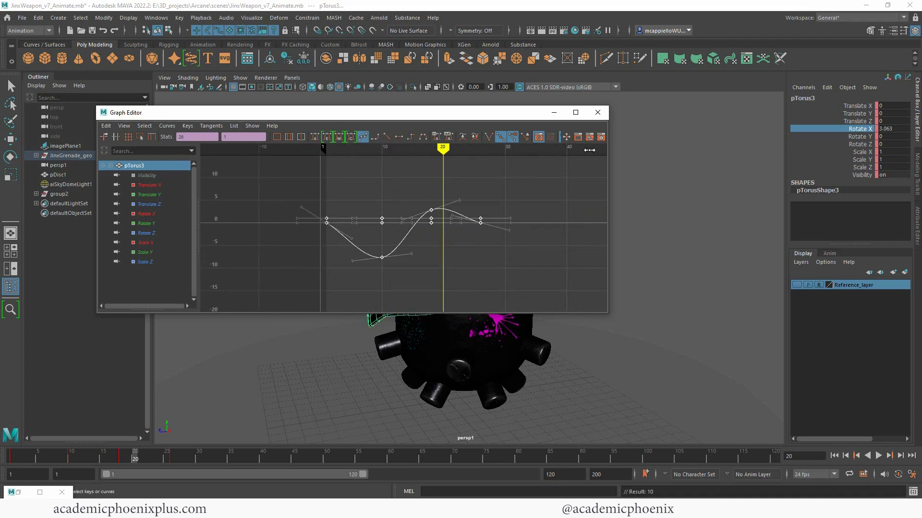
left_click(554, 113)
left_click(878, 455)
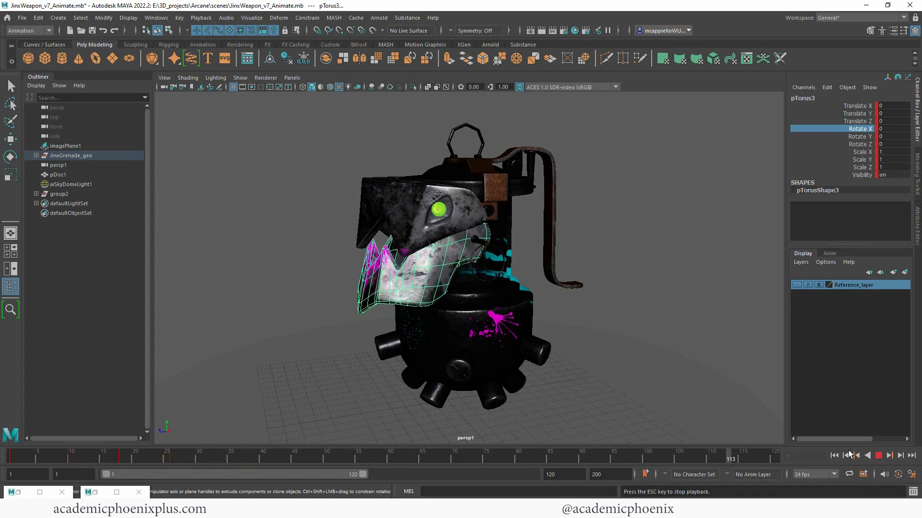
- Look through turnTableCamera1 and play the turntable spin from the start frame
left_click(878, 456)
left_click(693, 226)
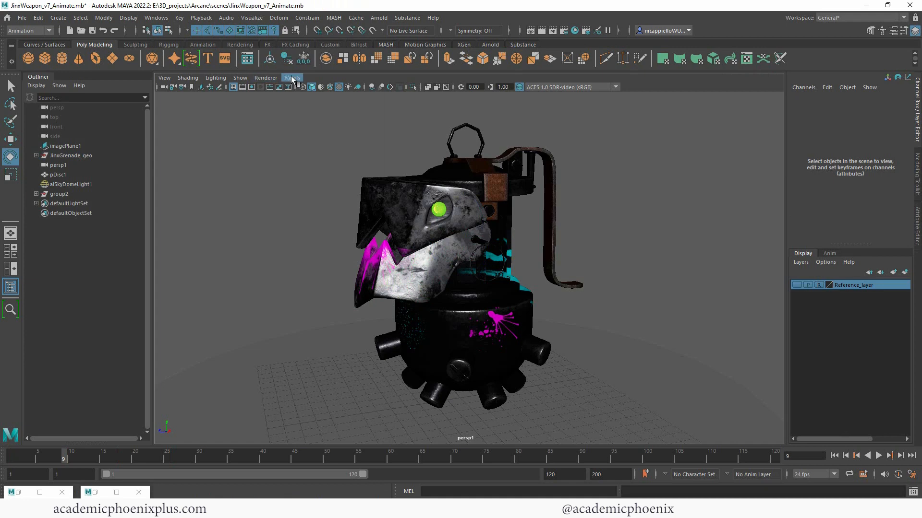
left_click(292, 78)
mouse_move(307, 93)
left_click(422, 105)
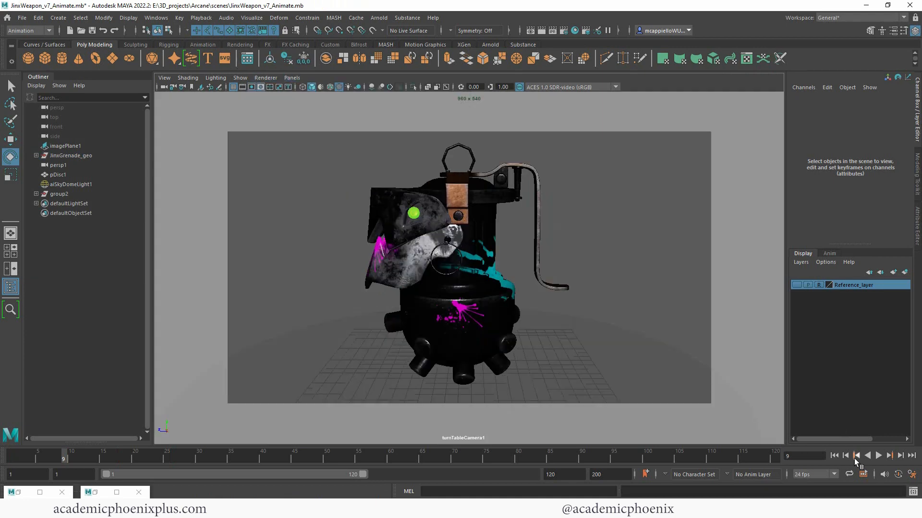
left_click(836, 455)
left_click(877, 456)
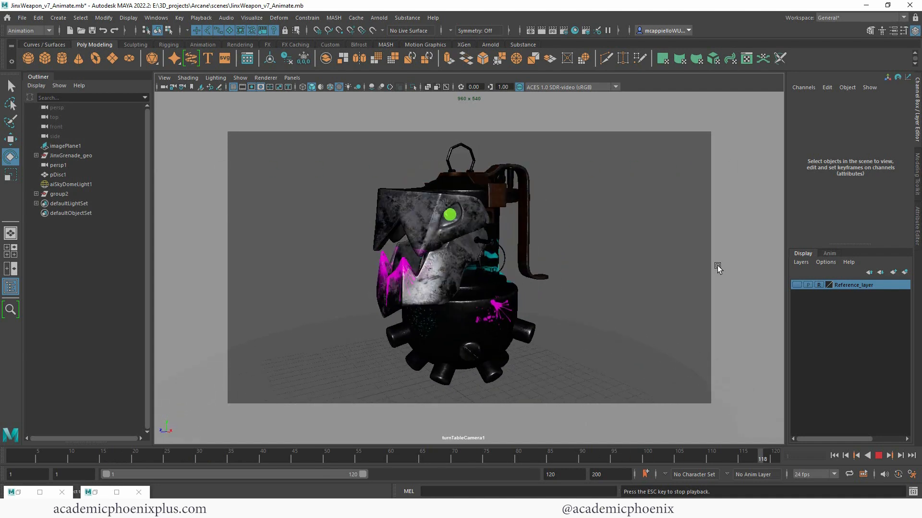
left_click(879, 456)
- Key pTorus3's jaw rotated open in X at frame 10 and preview it from frame 1
left_click(414, 257)
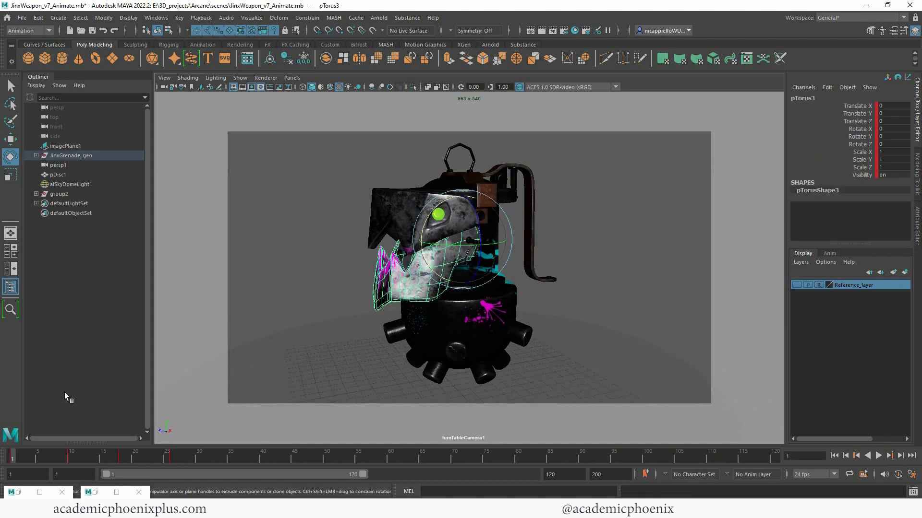
left_click(71, 454)
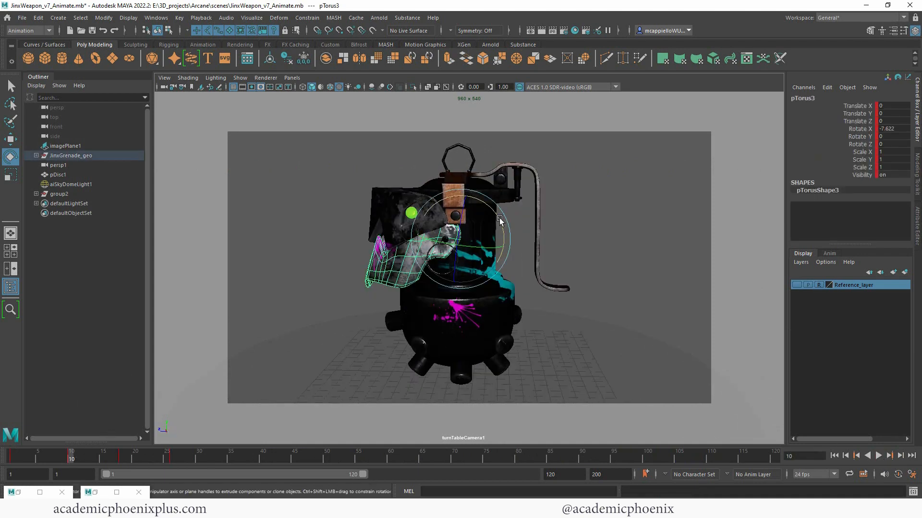
left_click_drag(499, 219, 505, 220)
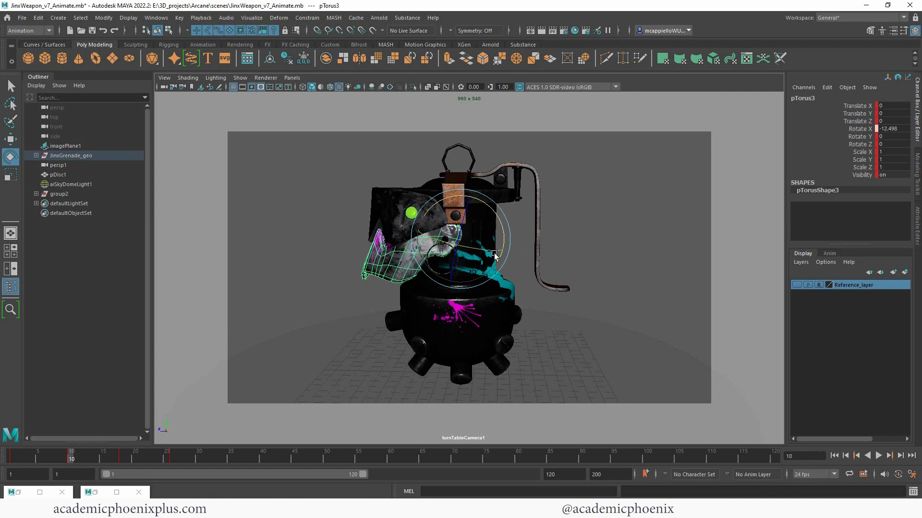
key("s")
left_click_drag(67, 457, 12, 459)
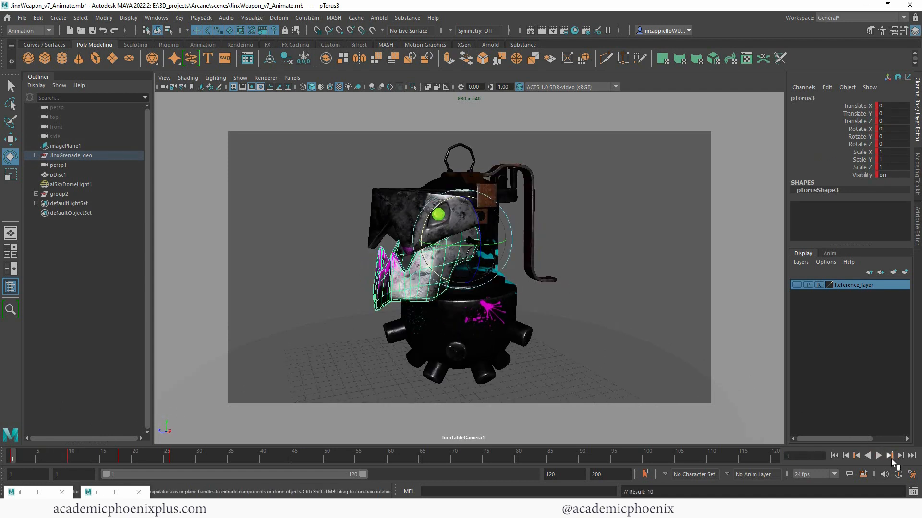
left_click(878, 456)
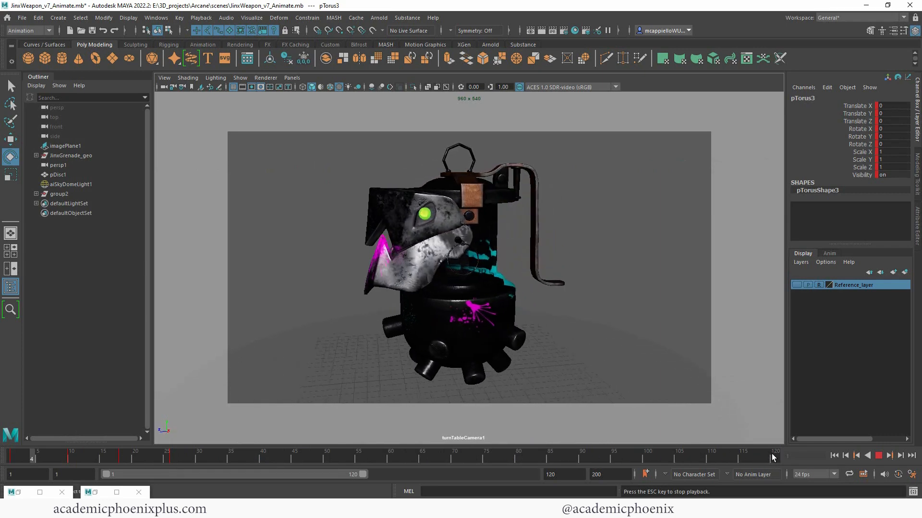
key("Escape")
left_click(535, 253)
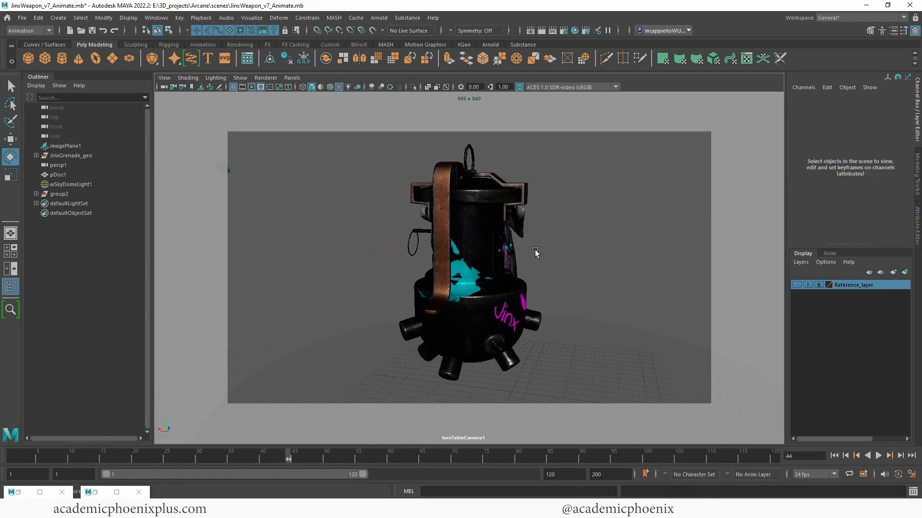
- Save the scene, replay the animation, and open the green eye sphere's attributes
key("ctrl+s")
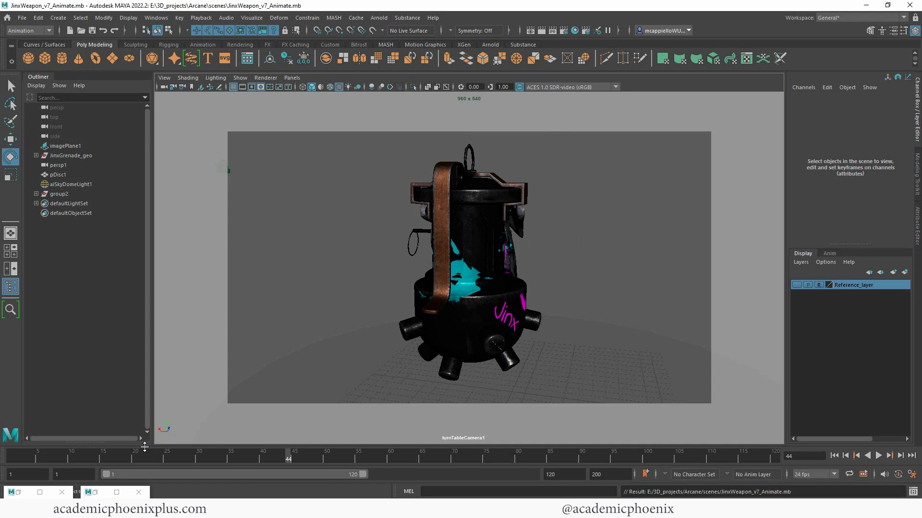
left_click(33, 449)
key("alt+v")
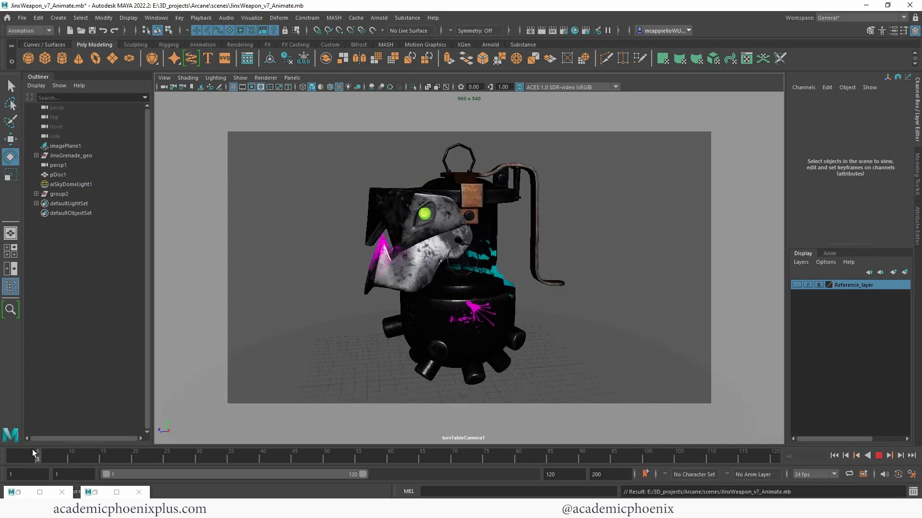
left_click(13, 453)
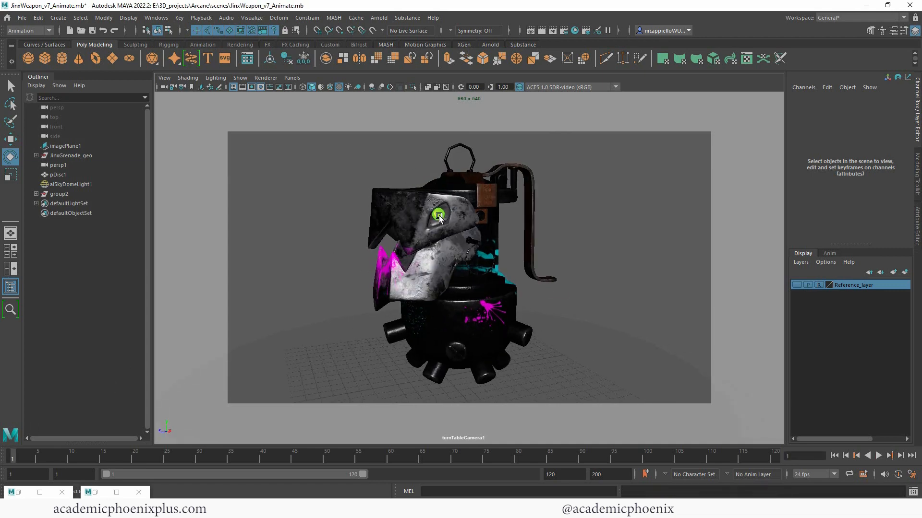
left_click(438, 215)
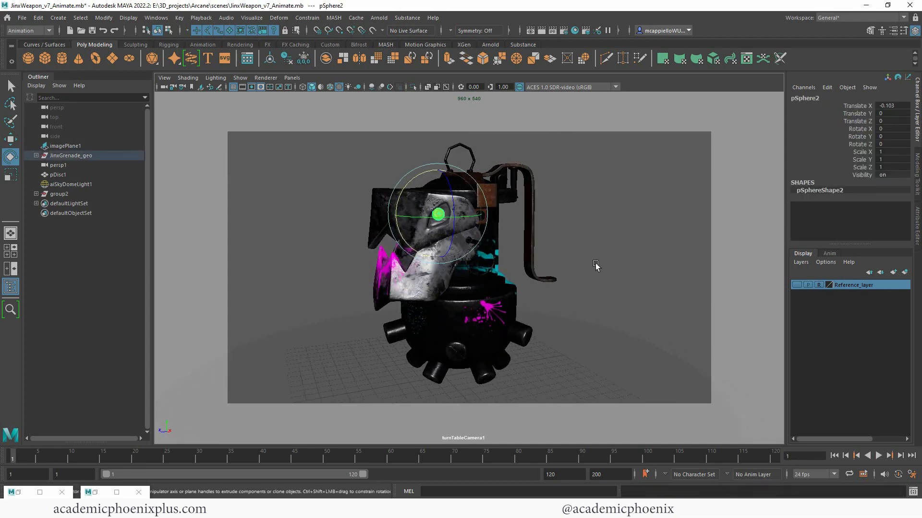
key("ctrl+a")
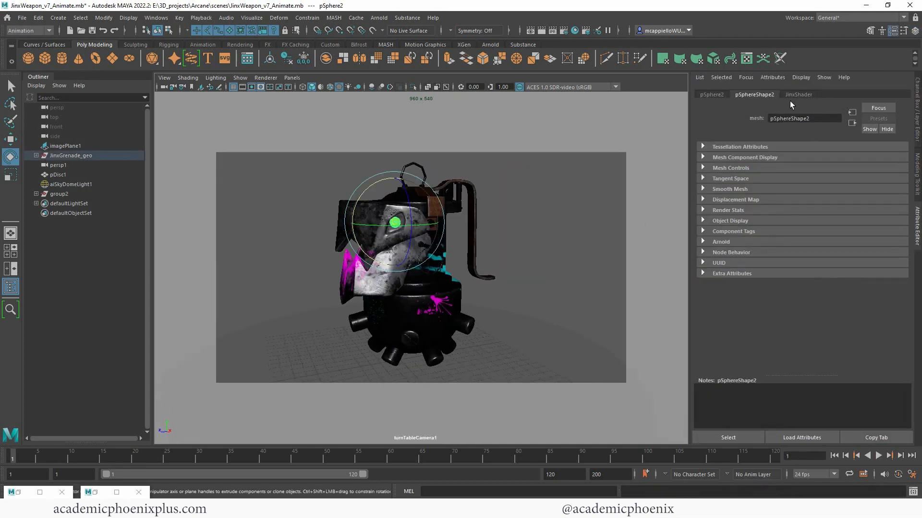
- Inspect the eye's JinxShader material and expand its Arnold settings
left_click(797, 95)
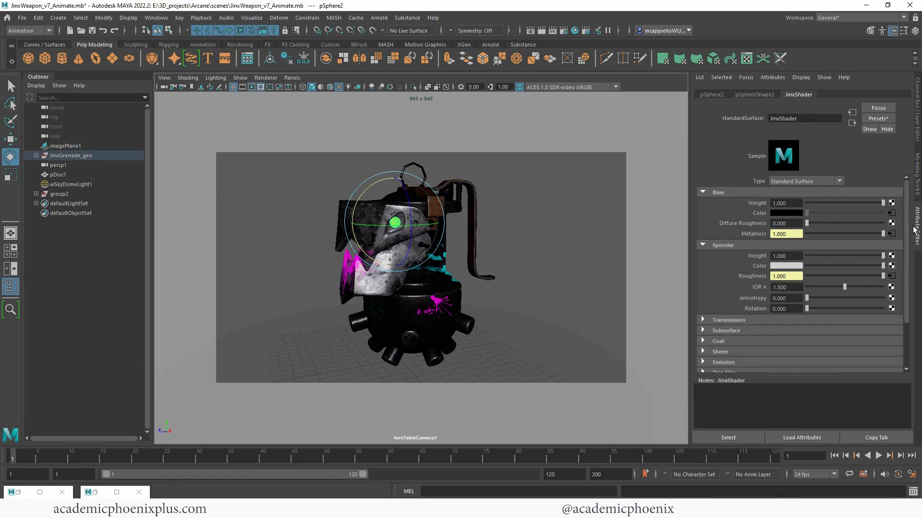
scroll(907, 236, "down", 3)
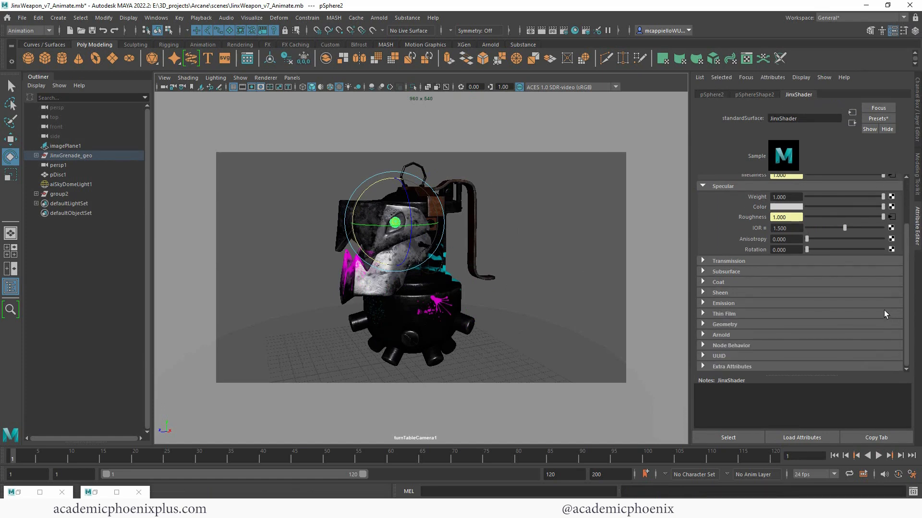
left_click(710, 336)
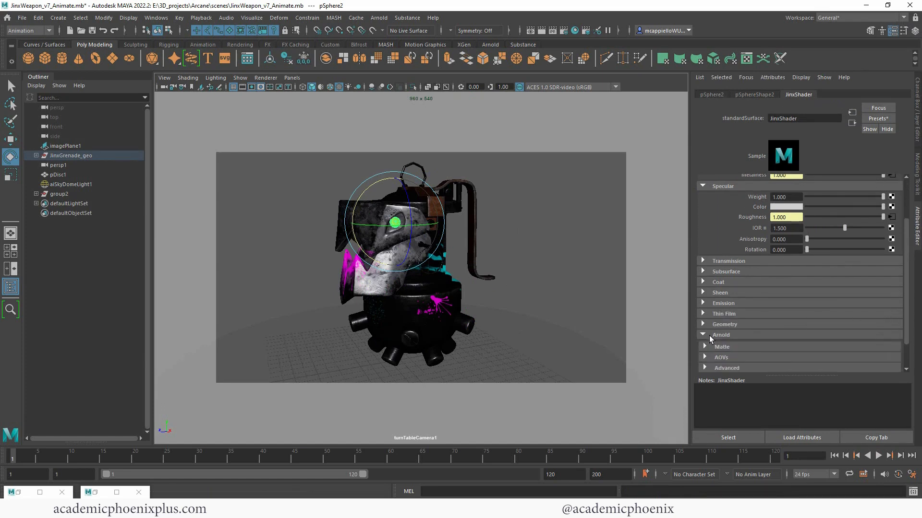
- Look through persp1, select both eye spheres, and bring up Assign New Material
left_click(600, 219)
left_click(291, 78)
mouse_move(342, 87)
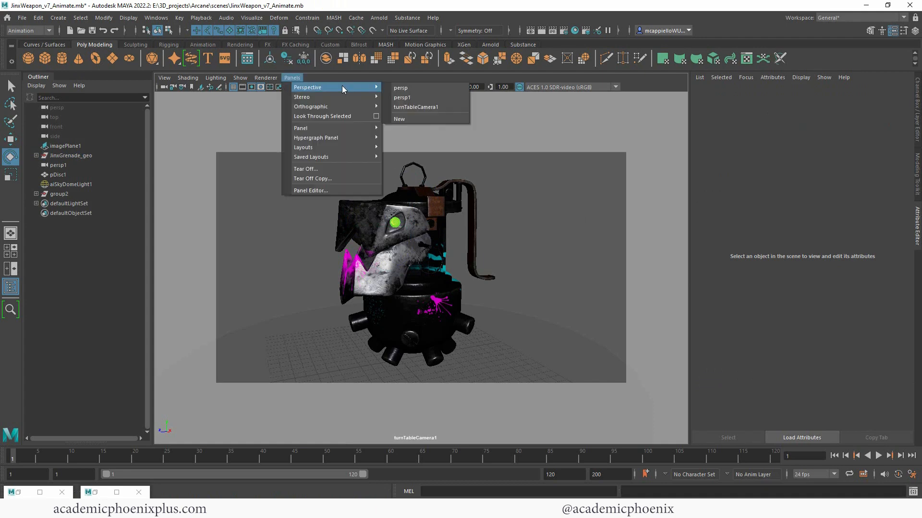
left_click(424, 95)
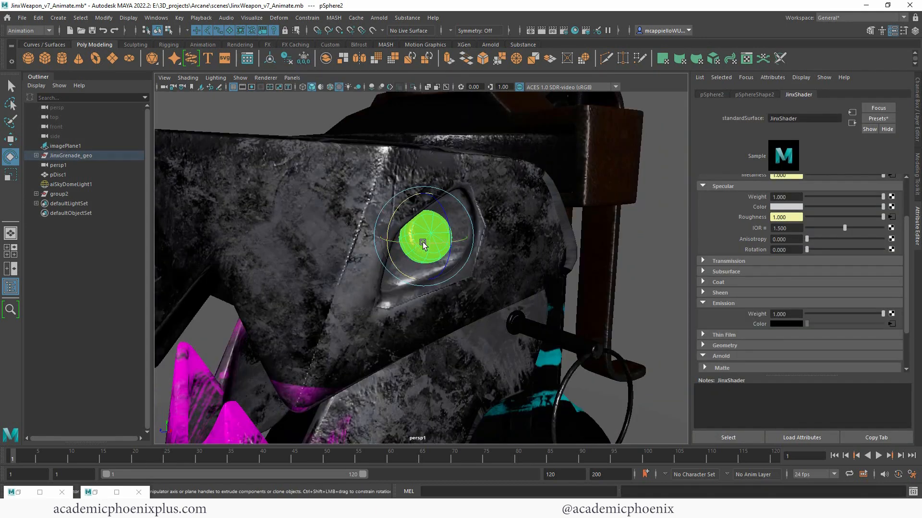
left_click_drag(336, 240, 237, 250, "alt")
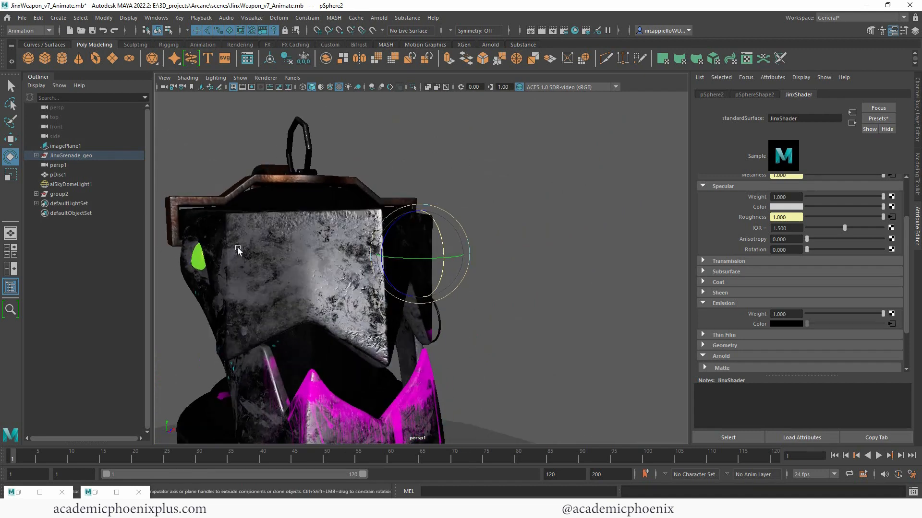
left_click(196, 262, "shift")
right_click_drag(197, 262, 189, 491)
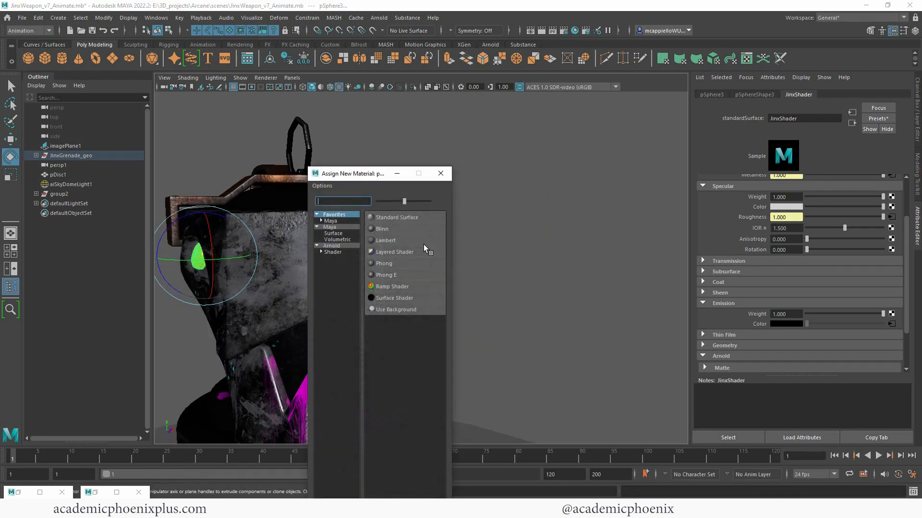
- Assign an aiStandardSurface to the eyes and name it glowEyes_shader
left_click(338, 245)
left_click(423, 390)
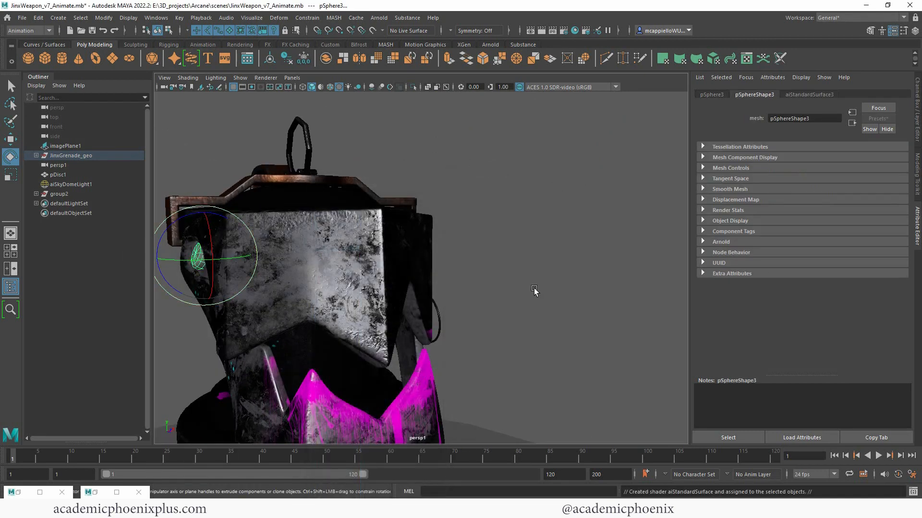
double_click(797, 118)
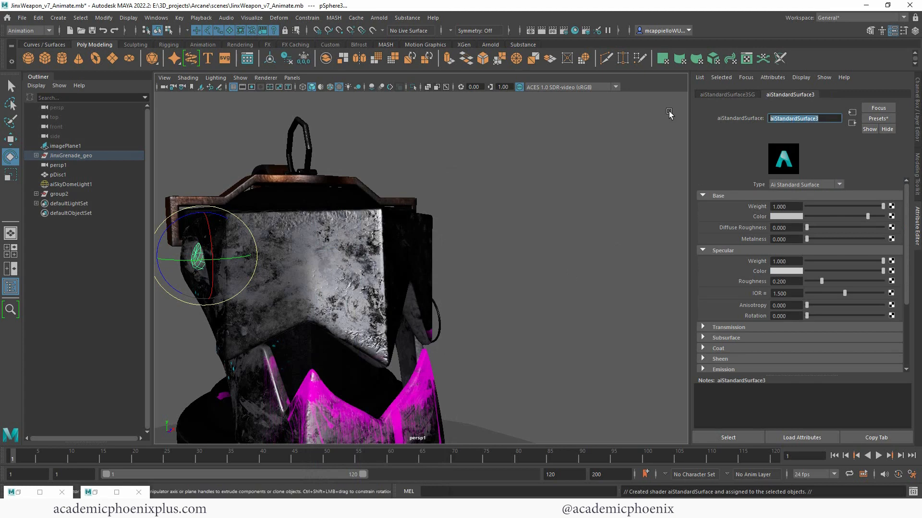
type("glowEyes_shader")
key("Return")
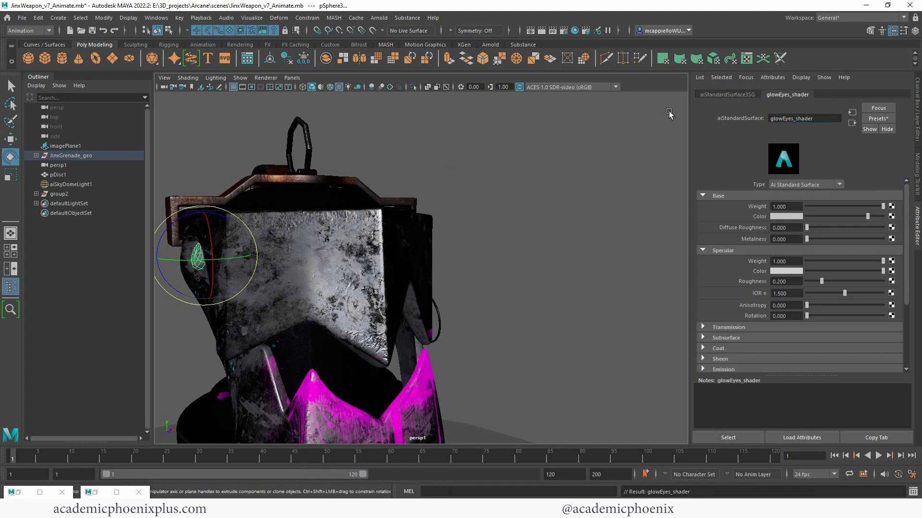
- Set the shader's Base Color and Emission Color to bright green
left_click(787, 217)
left_click(854, 203)
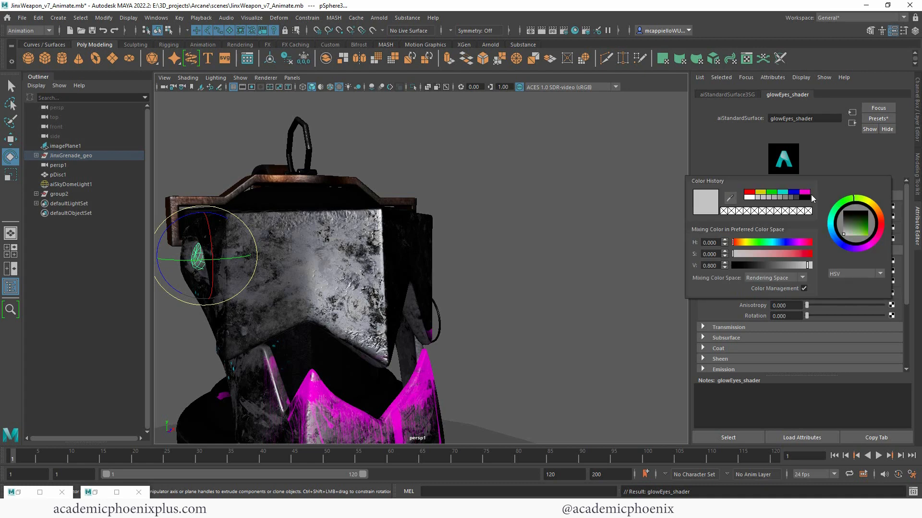
left_click(762, 242)
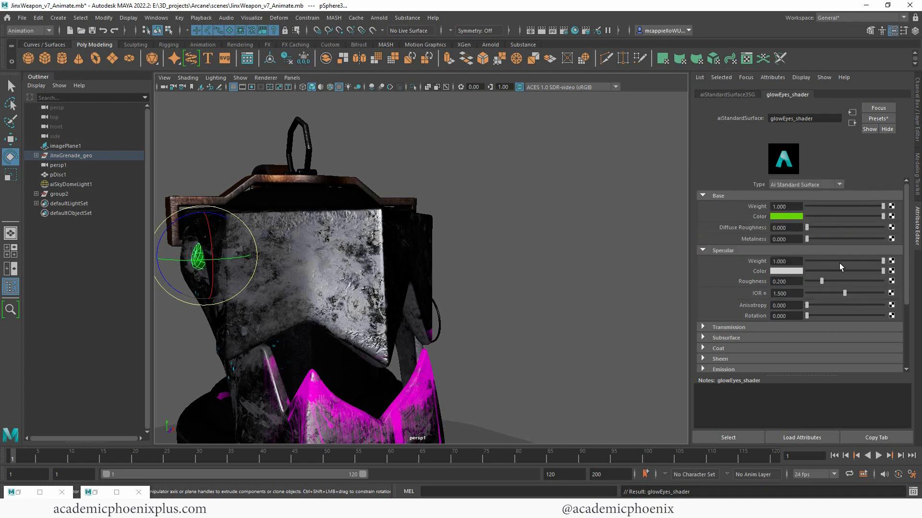
scroll(847, 315, "down", 3)
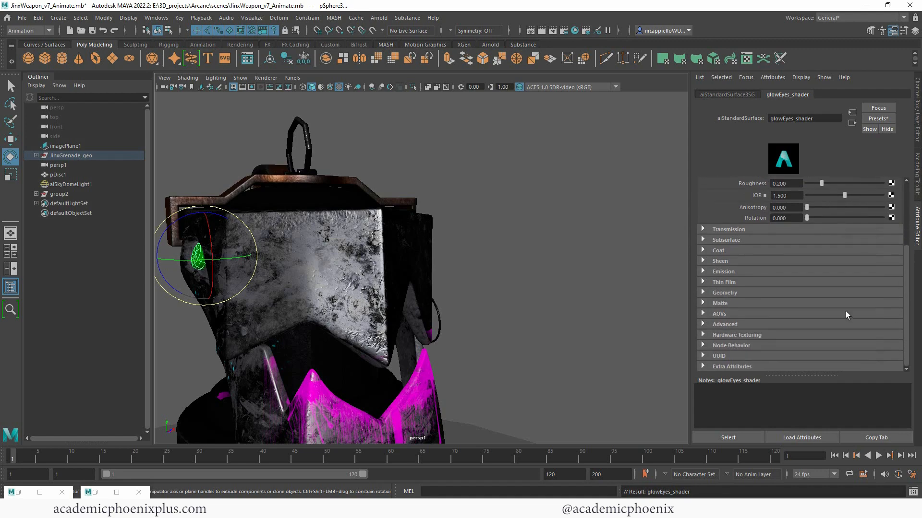
left_click(742, 271)
left_click(786, 293)
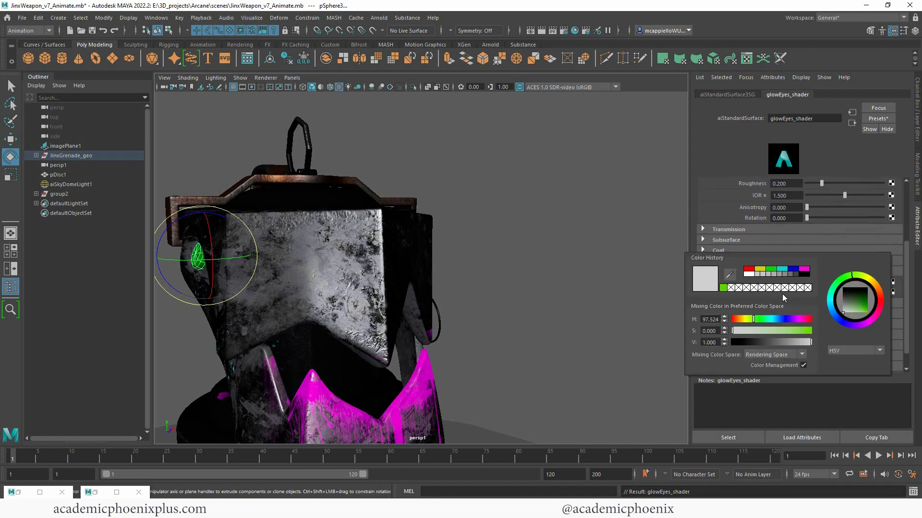
left_click(723, 288)
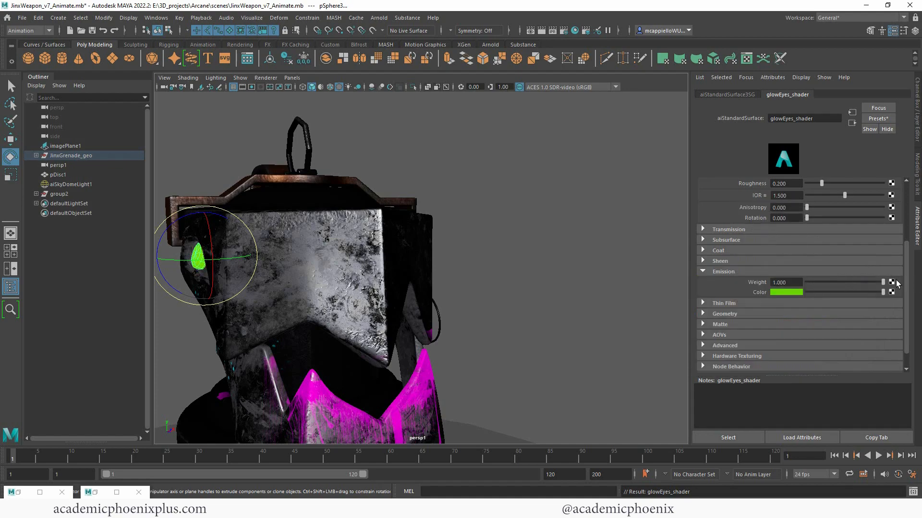
- Frame the whole grenade, close the animation curve window, and restore the Arnold RenderView
left_click_drag(543, 238, 435, 230, "alt")
right_click_drag(562, 197, 456, 158, "alt")
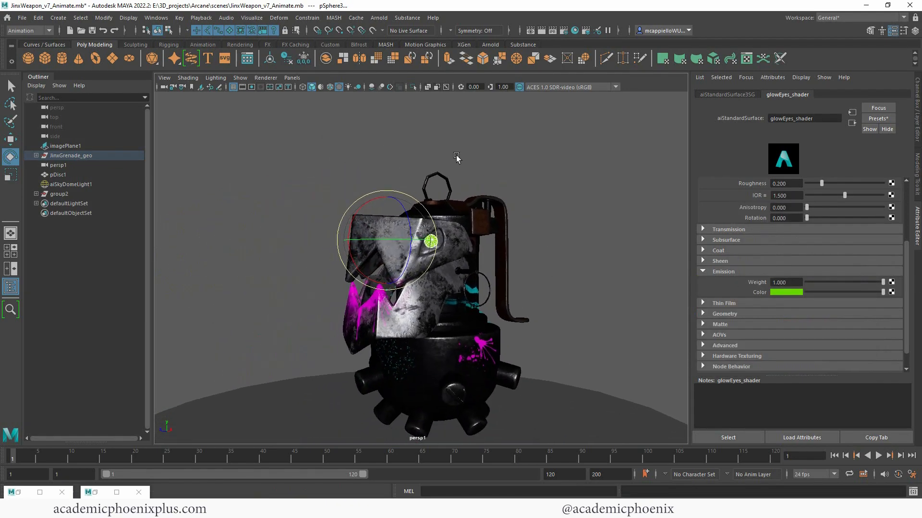
left_click(93, 492)
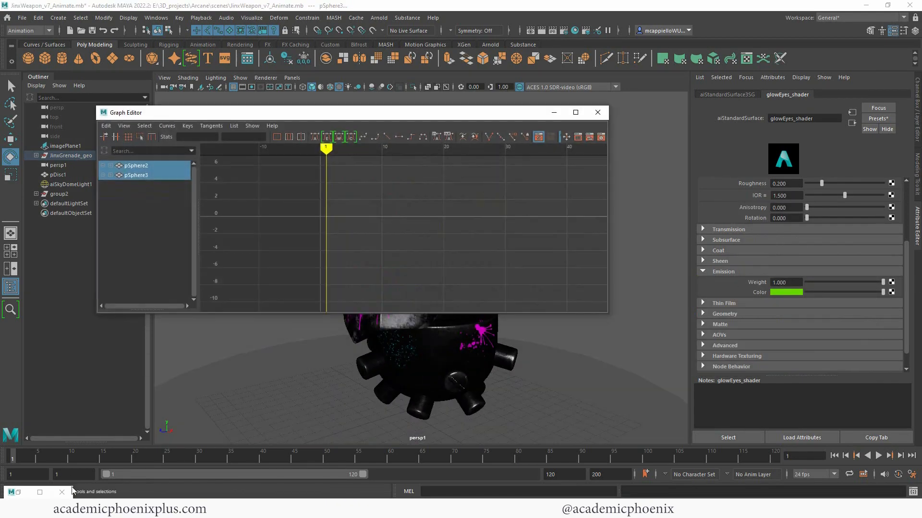
left_click(598, 114)
left_click(23, 490)
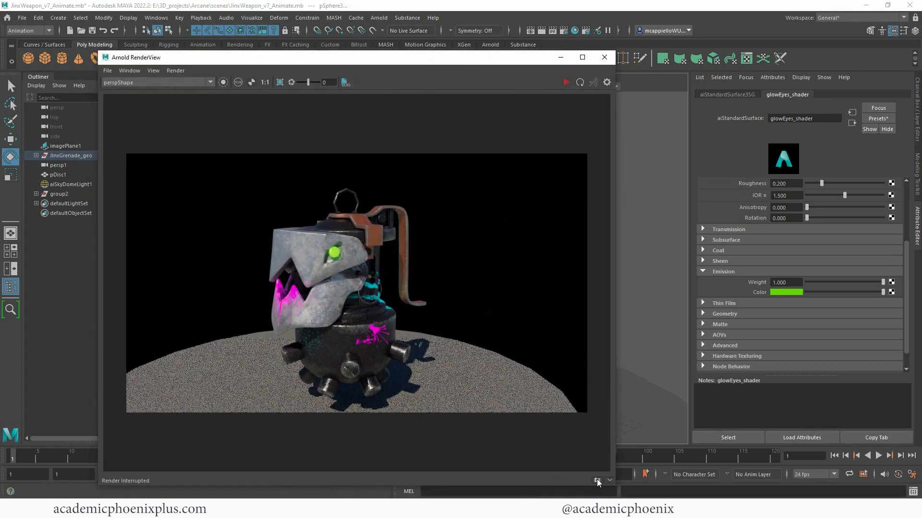
- Snapshot the render, re-render with the glowing eyes, and compare against the snapshot
left_click(597, 479)
left_click(566, 82)
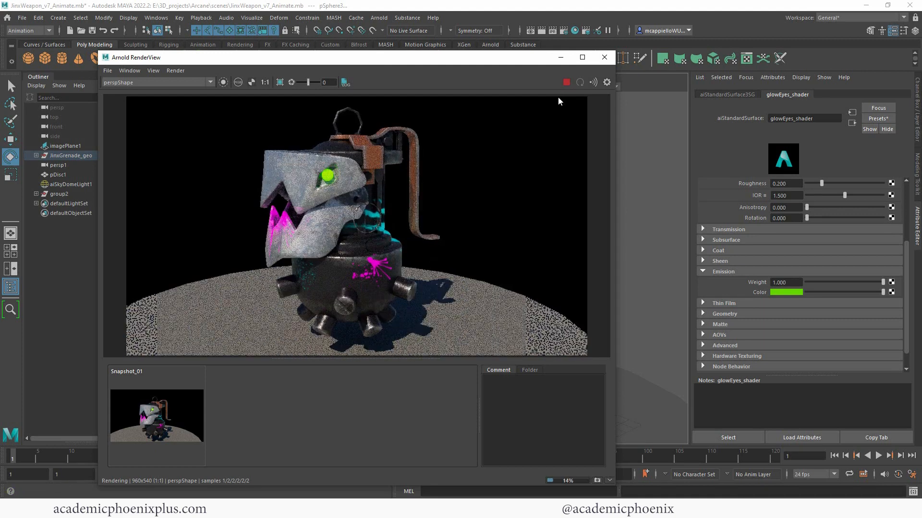
left_click(174, 418)
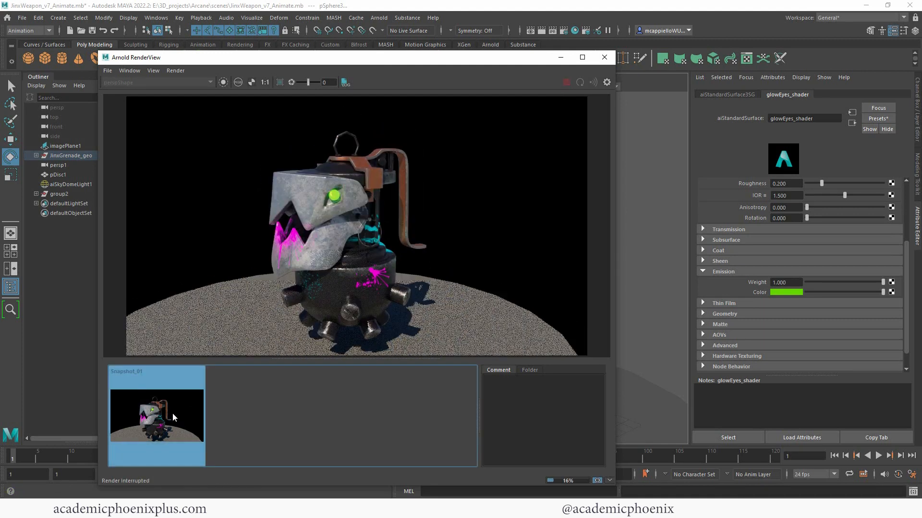
left_click(174, 418)
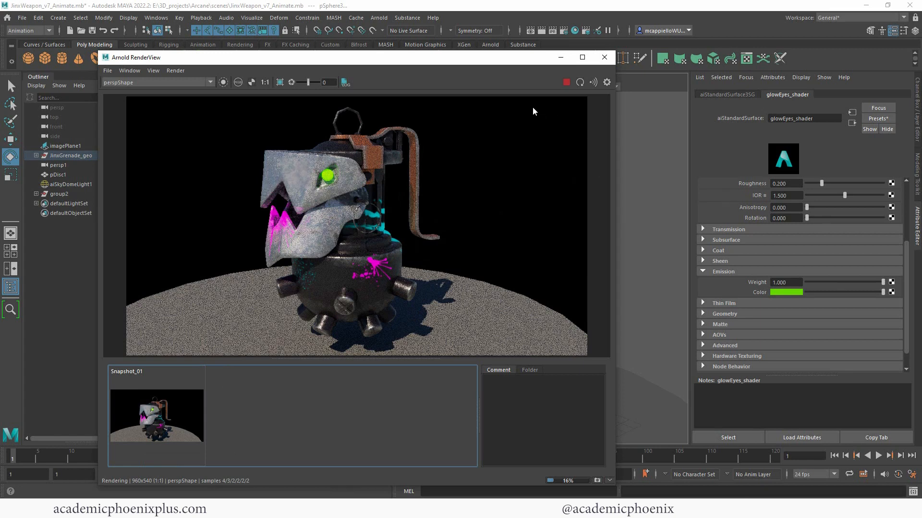
left_click(604, 57)
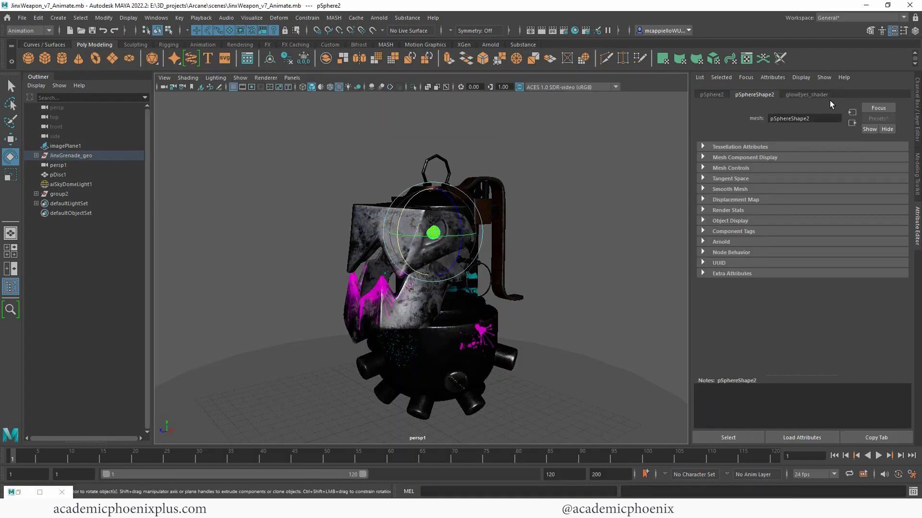
- Test several glowEyes_shader emission weights with re-renders, settling on 0.242
left_click(806, 96)
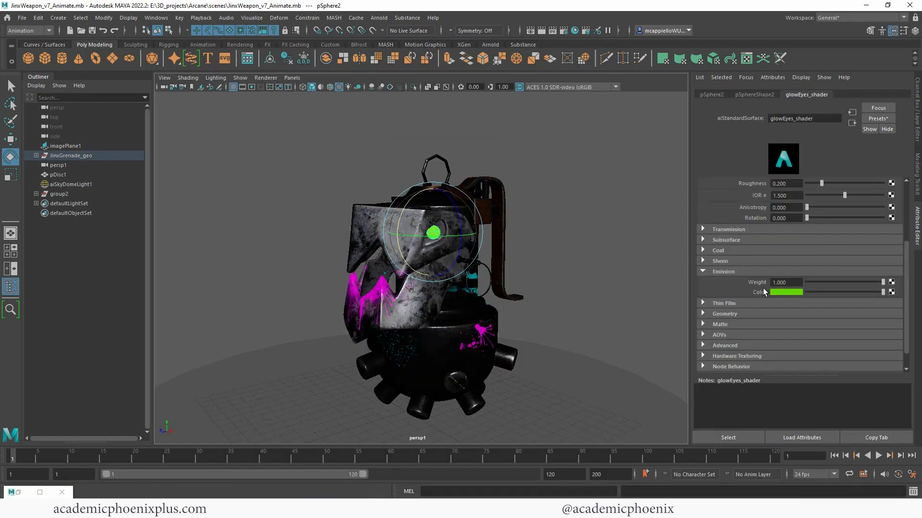
left_click(19, 493)
left_click(811, 281)
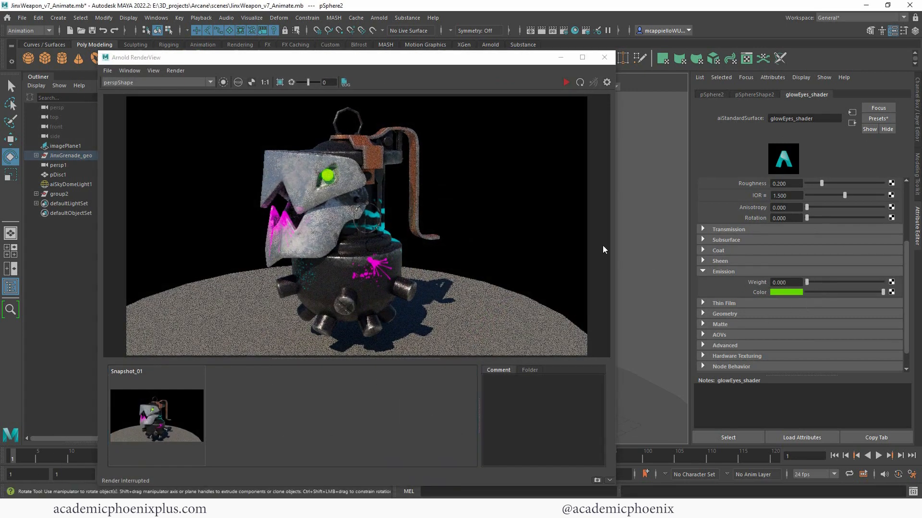
left_click(567, 82)
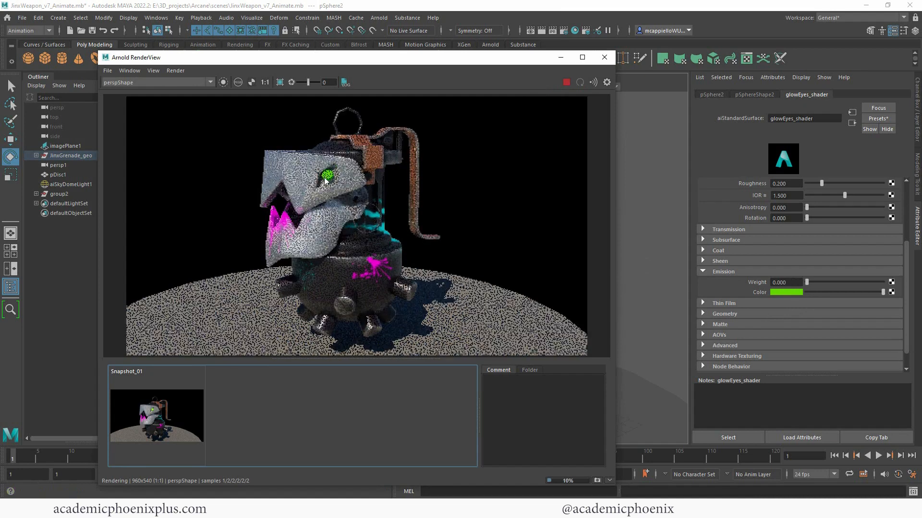
left_click(566, 82)
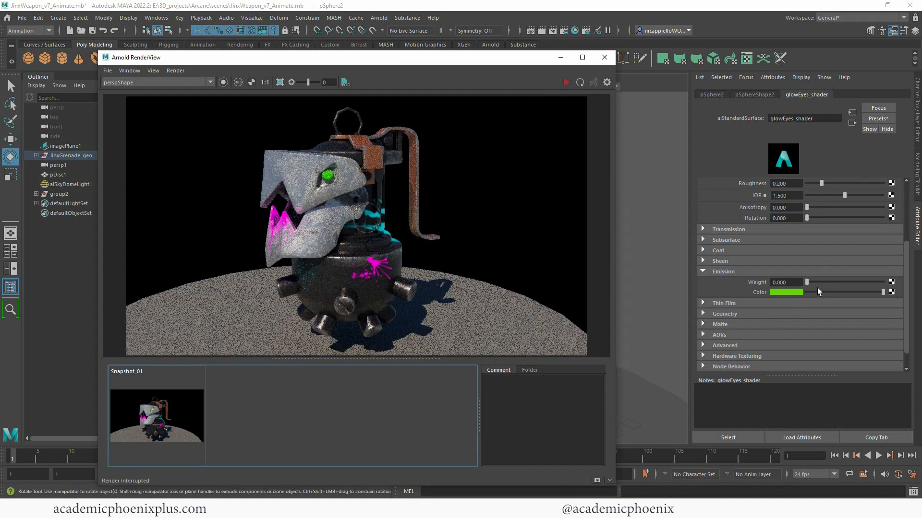
left_click(812, 281)
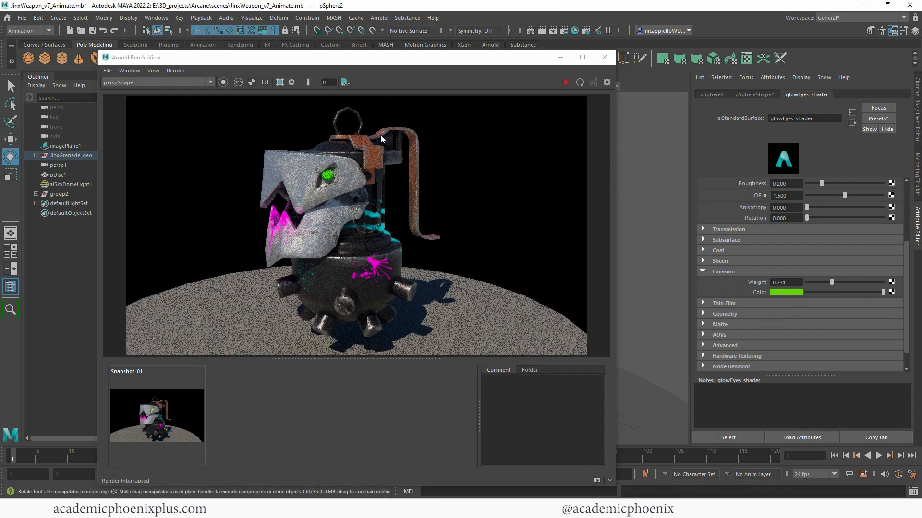
left_click(566, 82)
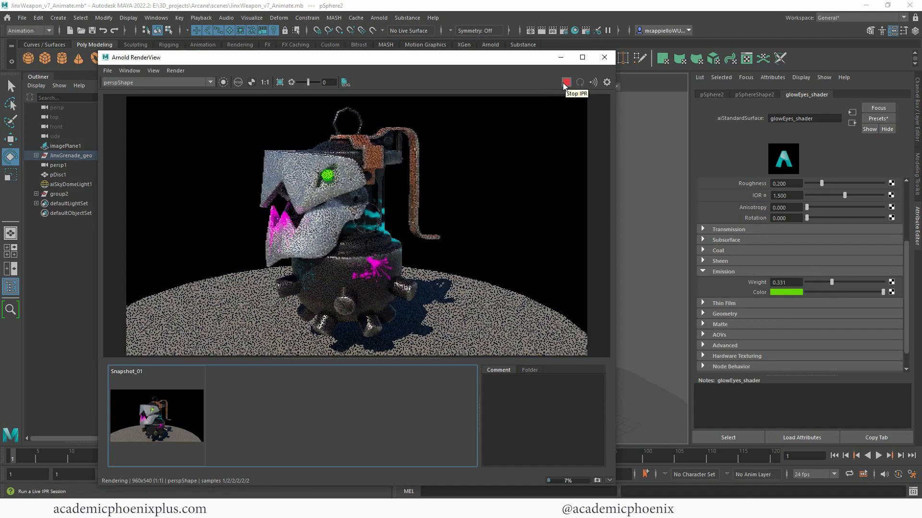
left_click(567, 84)
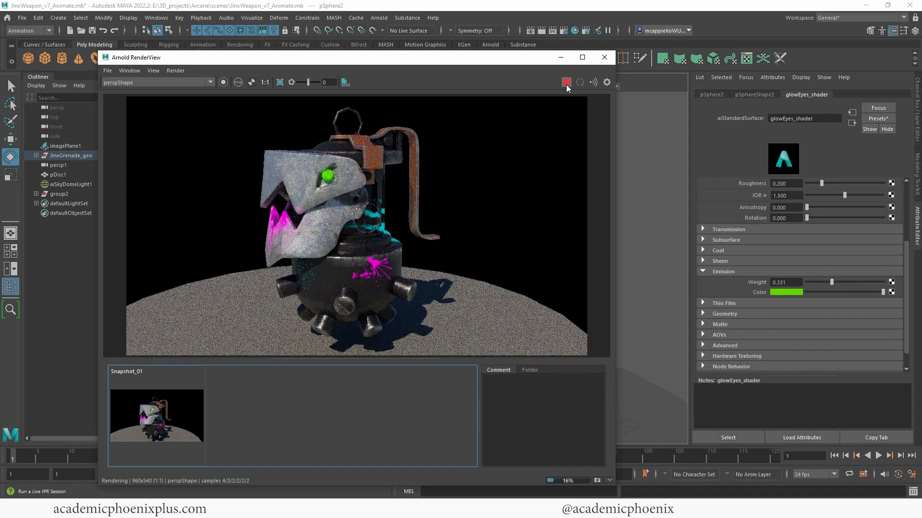
left_click_drag(832, 282, 916, 284)
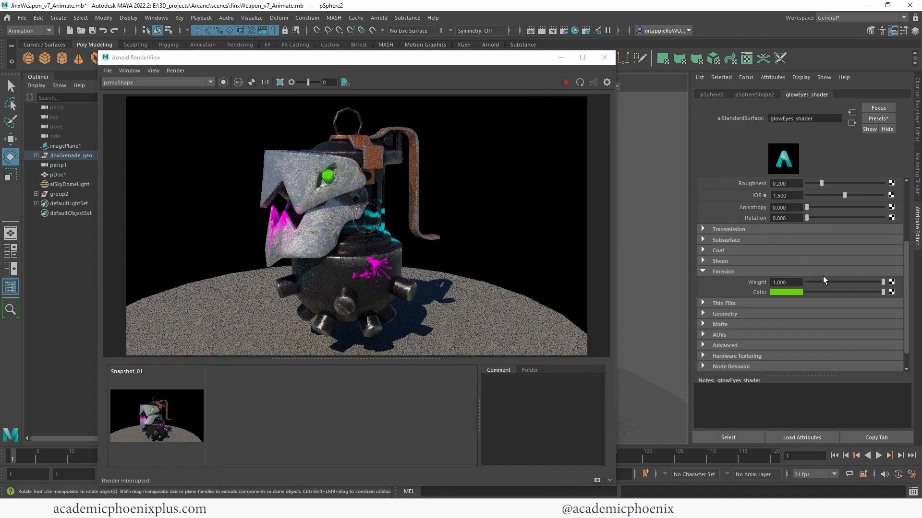
left_click(147, 414)
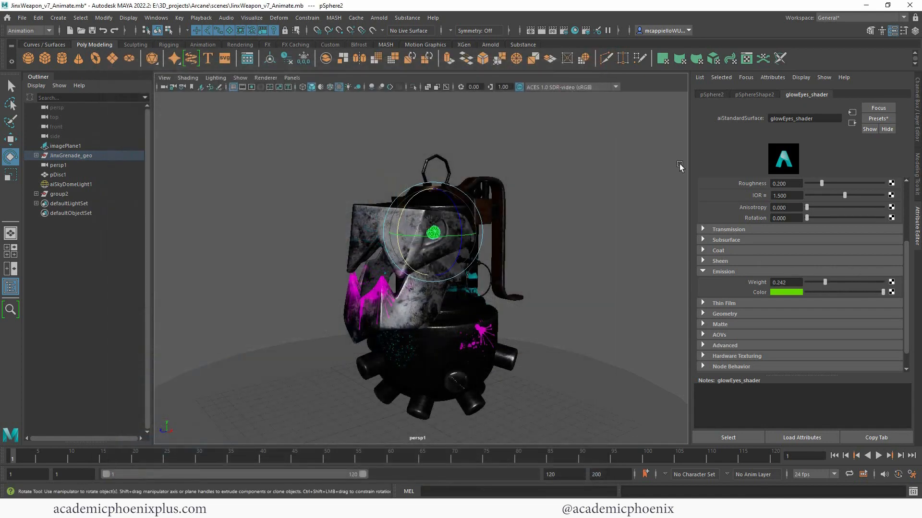
- Key the emission weight at 1 on frame 1
double_click(787, 284)
type("0.2")
key("Return")
type("1")
key("Return")
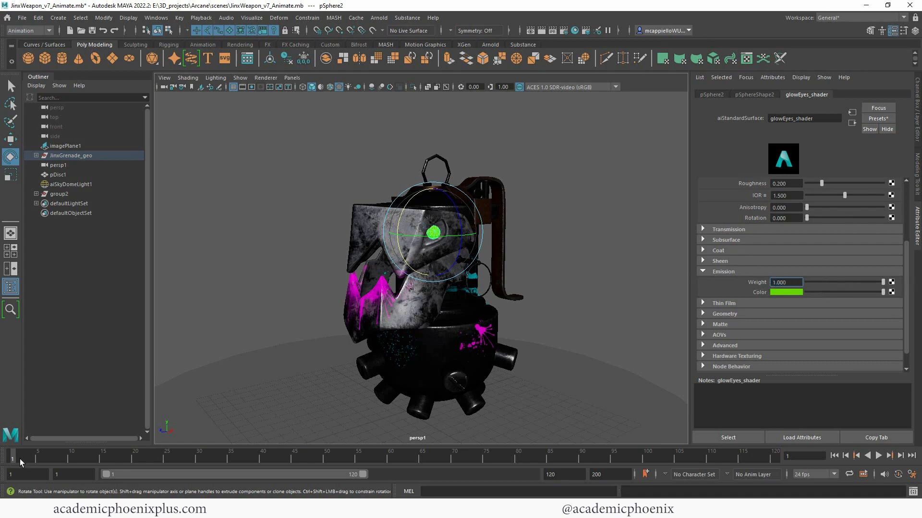
right_click(762, 283)
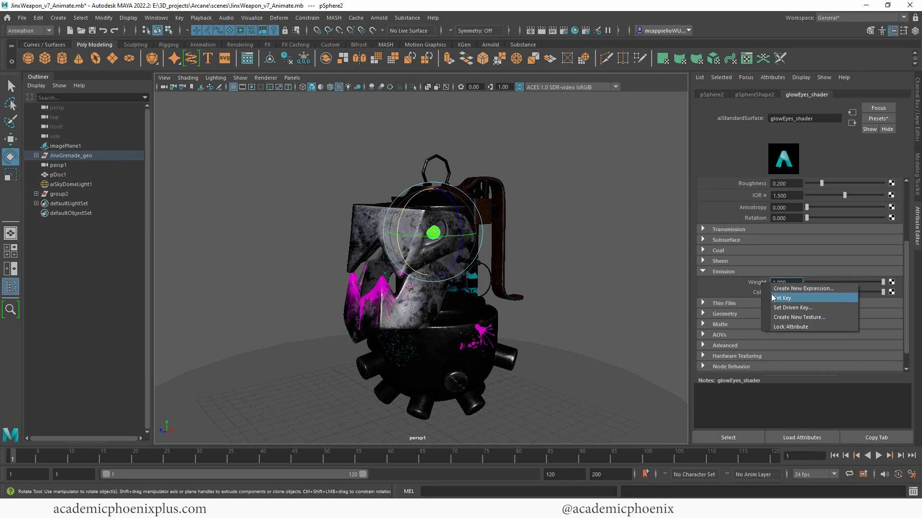
left_click(770, 297)
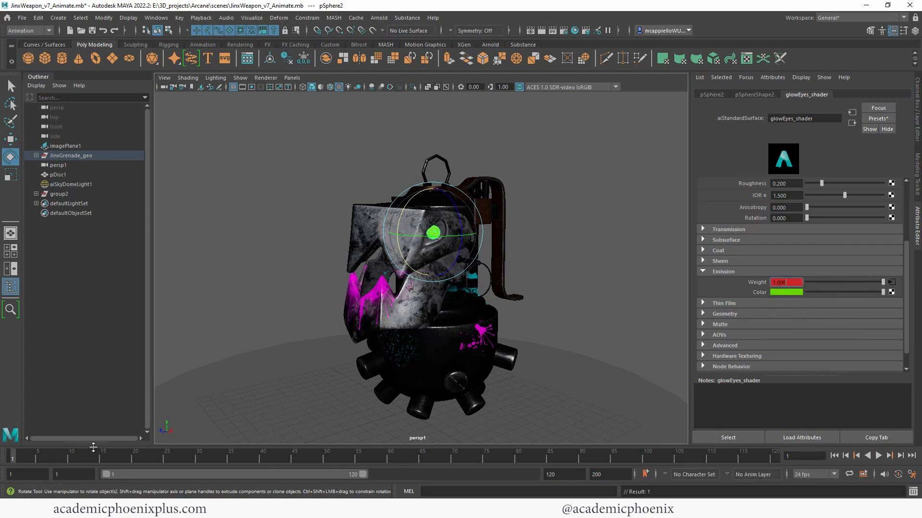
- Key the emission weight at 0.2 on frame 10
key("alt+v")
left_click(72, 461)
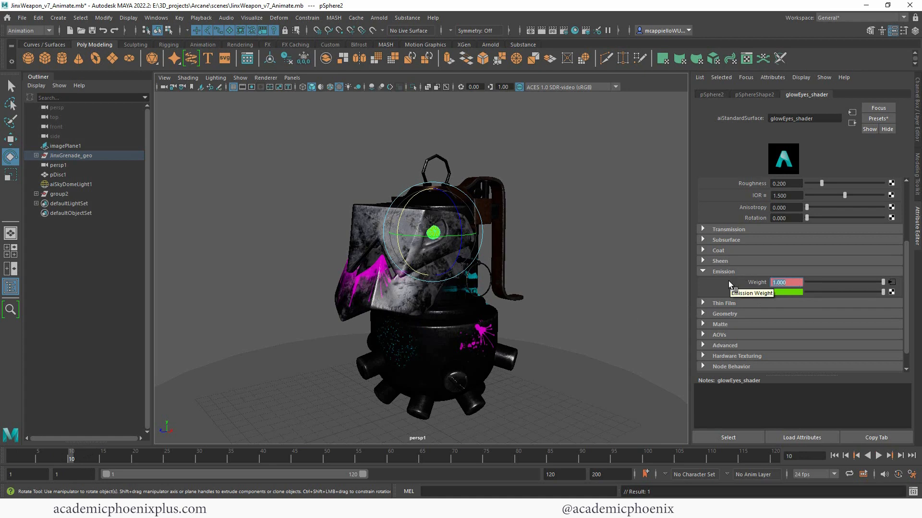
type("0.2")
key("Return")
right_click(753, 282)
left_click(791, 300)
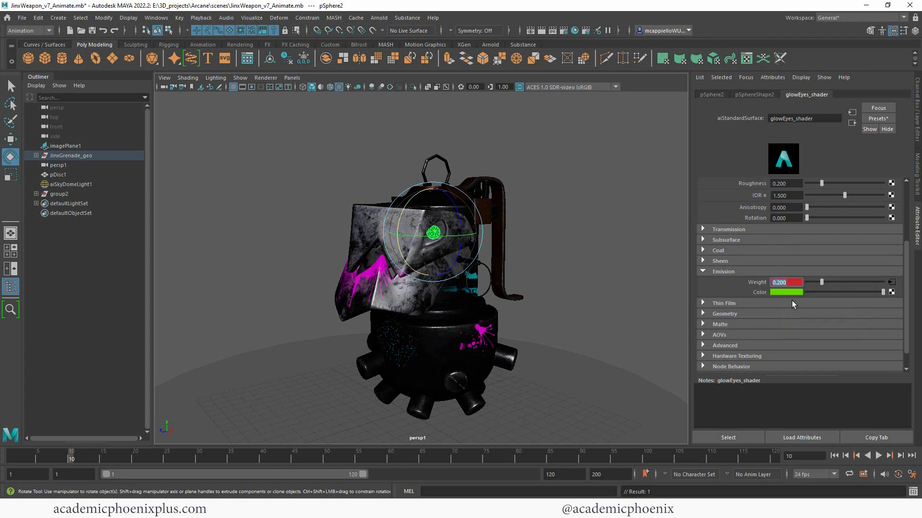
- Key the emission weight back to 1 on frame 20 and check frame 19
left_click_drag(72, 459, 129, 460)
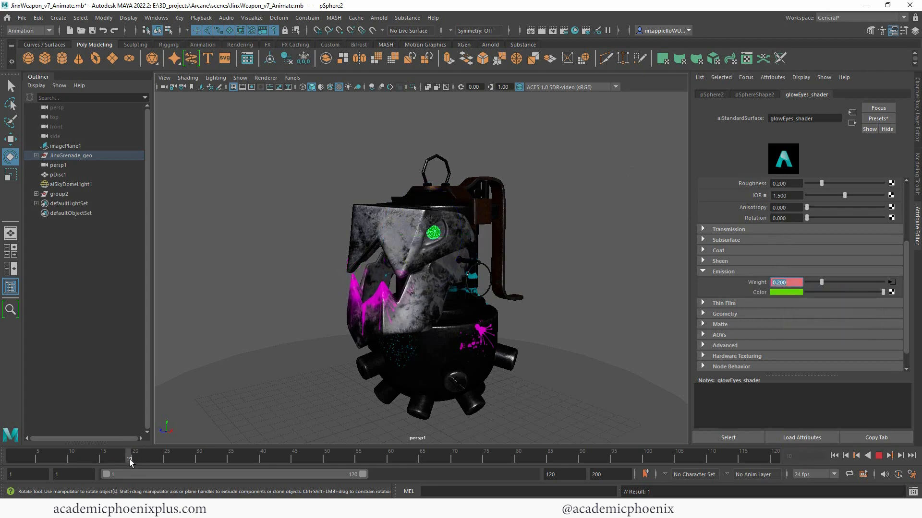
left_click(134, 458)
left_click_drag(823, 282, 896, 285)
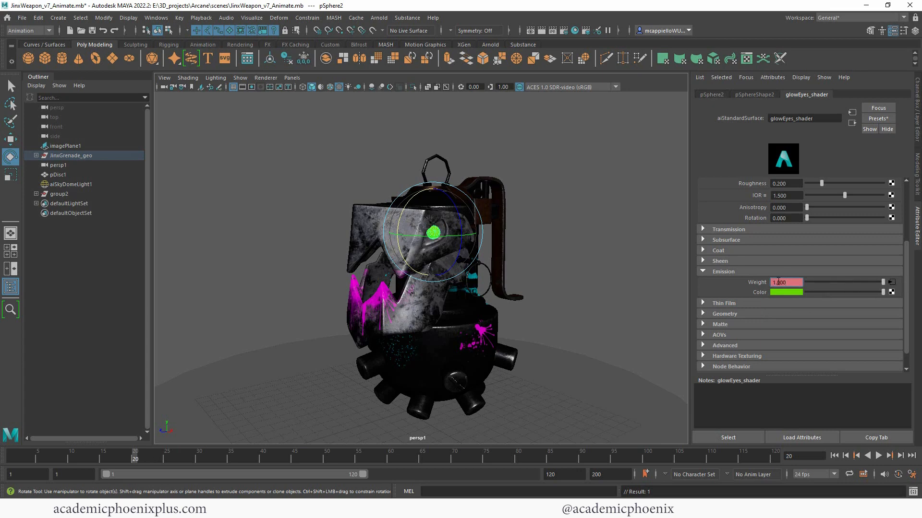
right_click(758, 283)
left_click(767, 300)
left_click(129, 457)
left_click(383, 19)
left_click(391, 38)
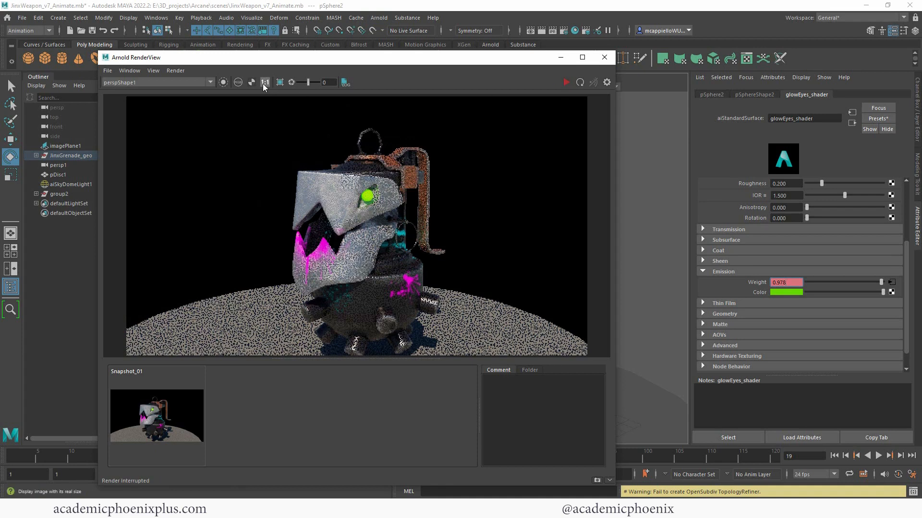
left_click(282, 82)
left_click_drag(131, 60, 322, 101)
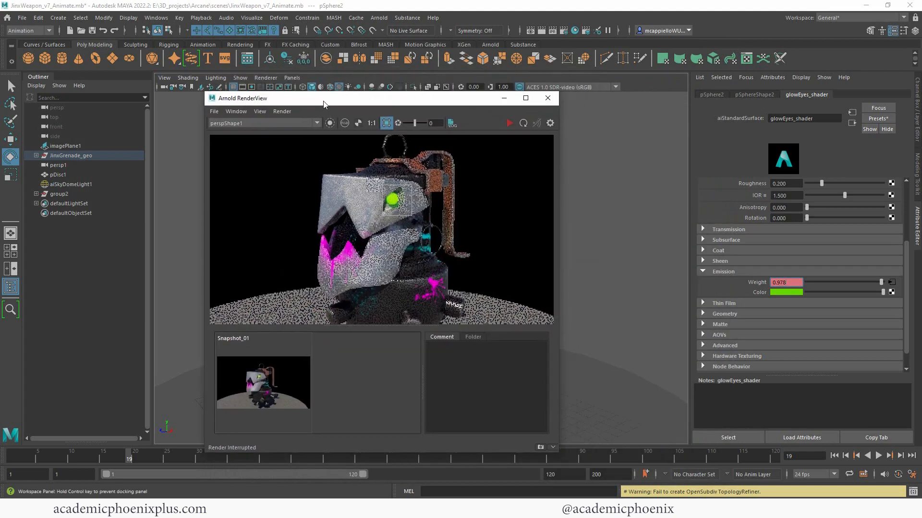
left_click(10, 455)
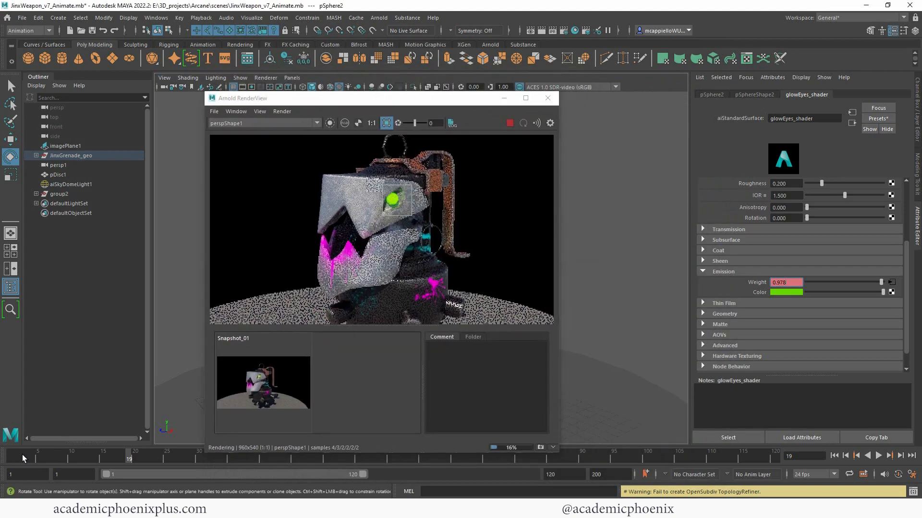
key("alt+v")
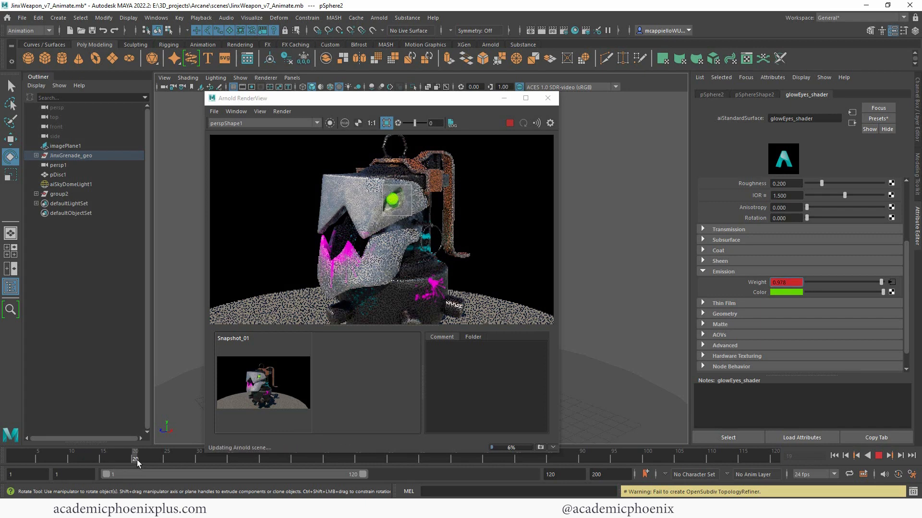
left_click(71, 458)
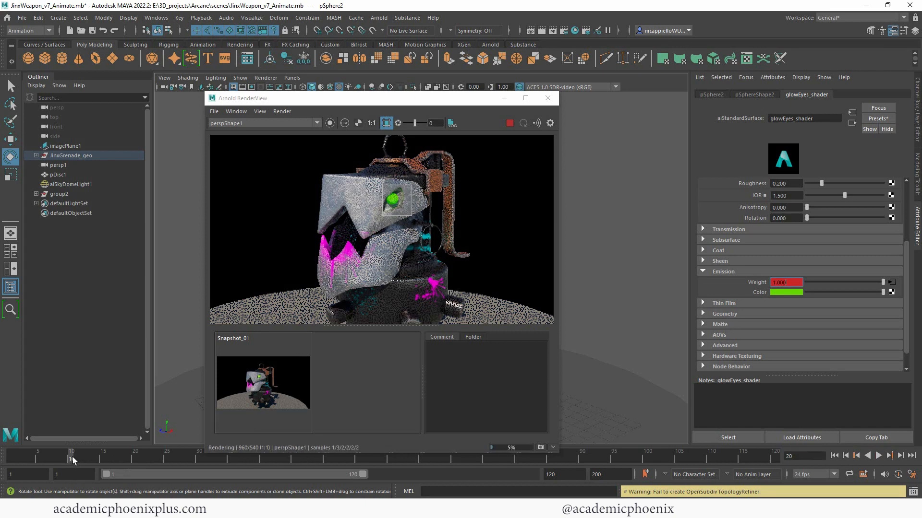
left_click(134, 457)
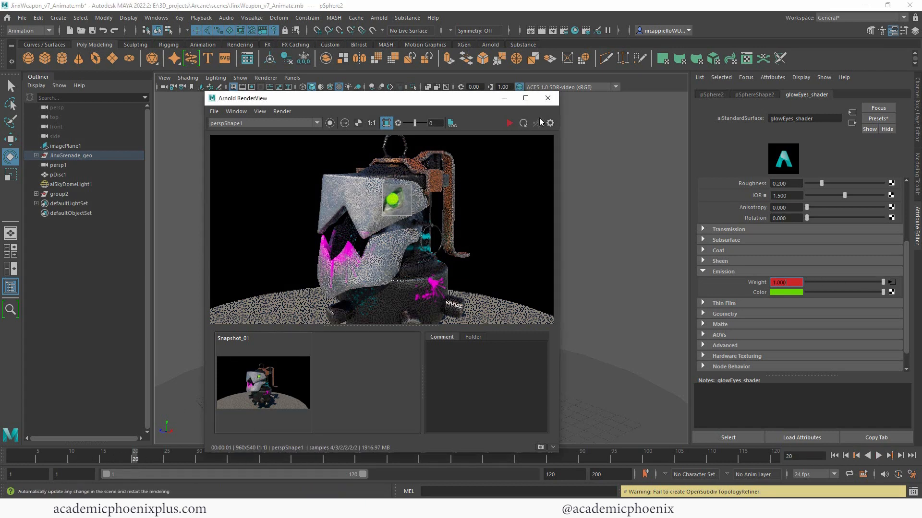
left_click(548, 97)
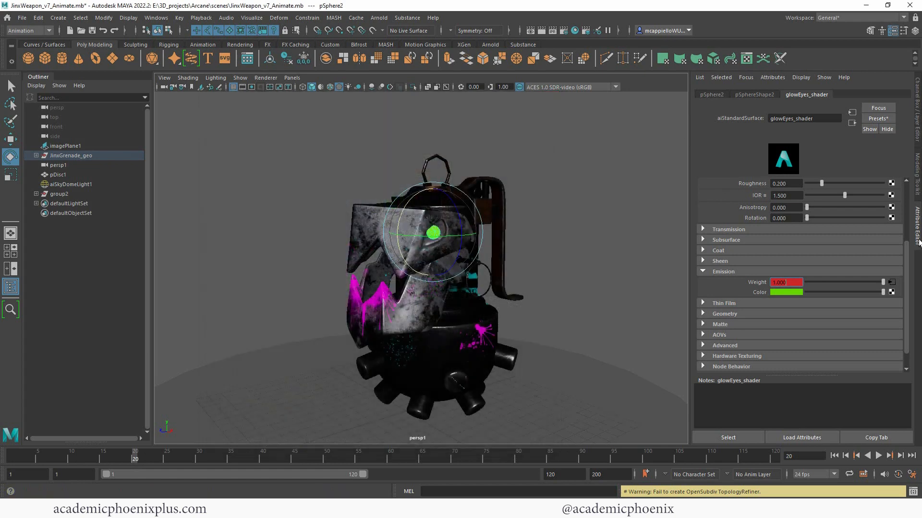
- Inspect the emission weight's keys, then remove its keyframed animation
left_click(892, 282)
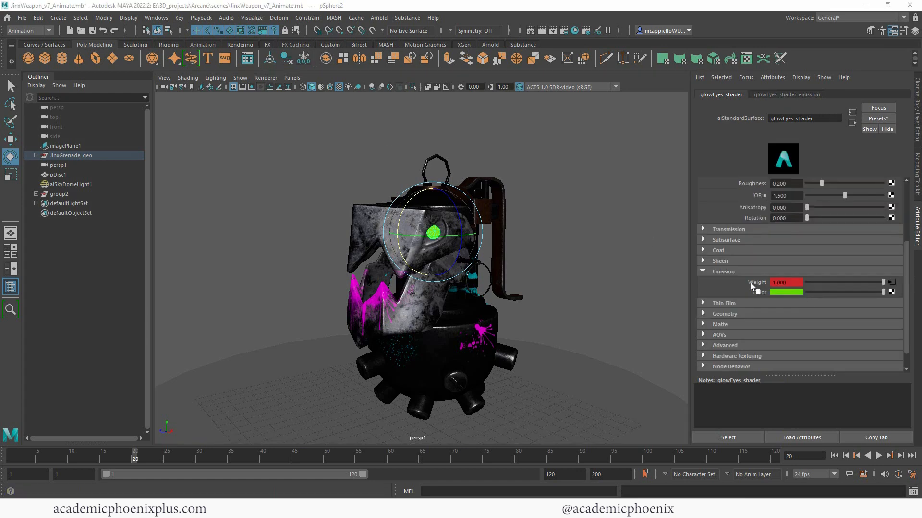
left_click(782, 284)
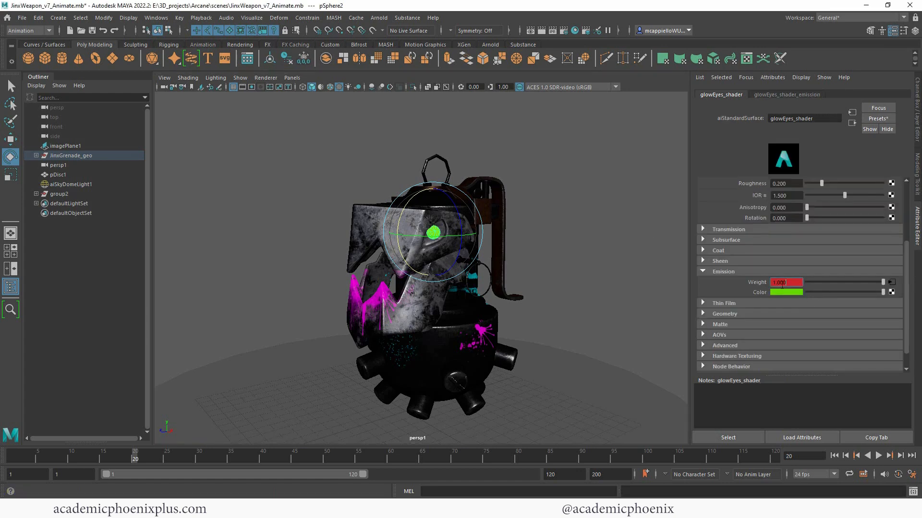
left_click_drag(139, 460, 200, 460)
left_click(795, 282)
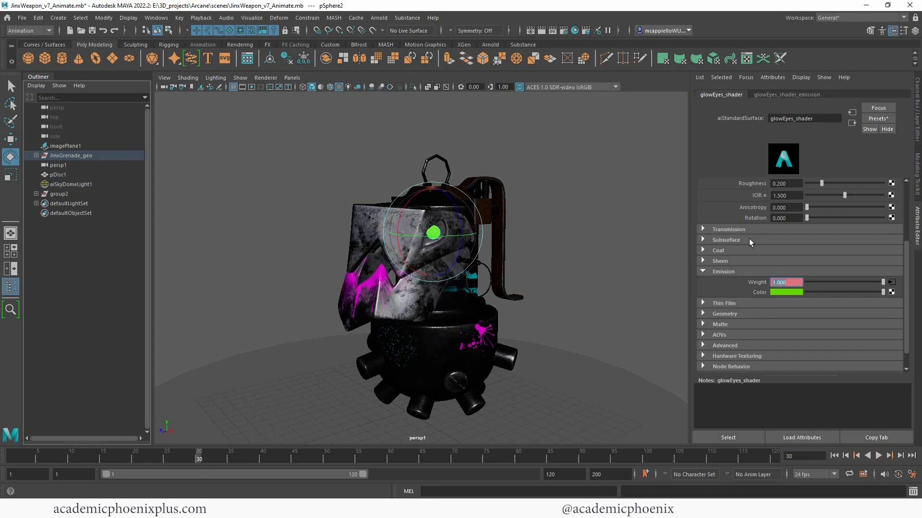
right_click(762, 283)
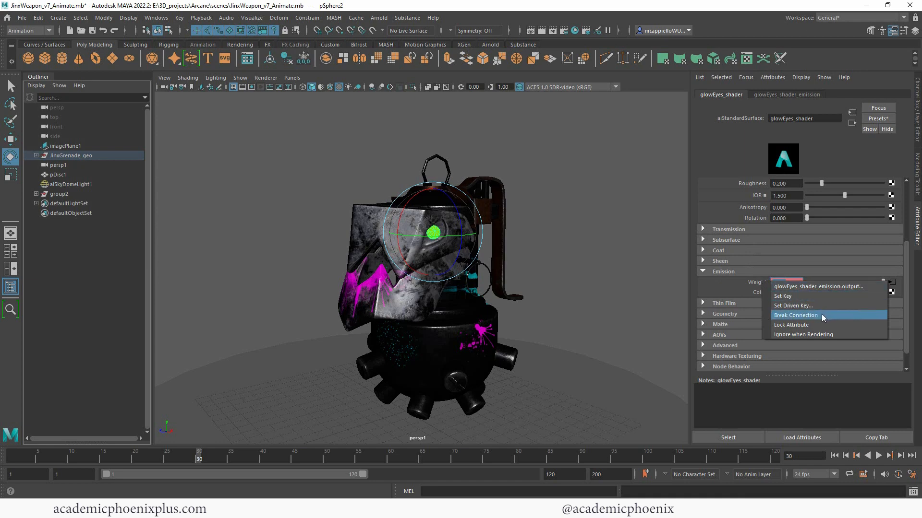
left_click(822, 316)
right_click(762, 284)
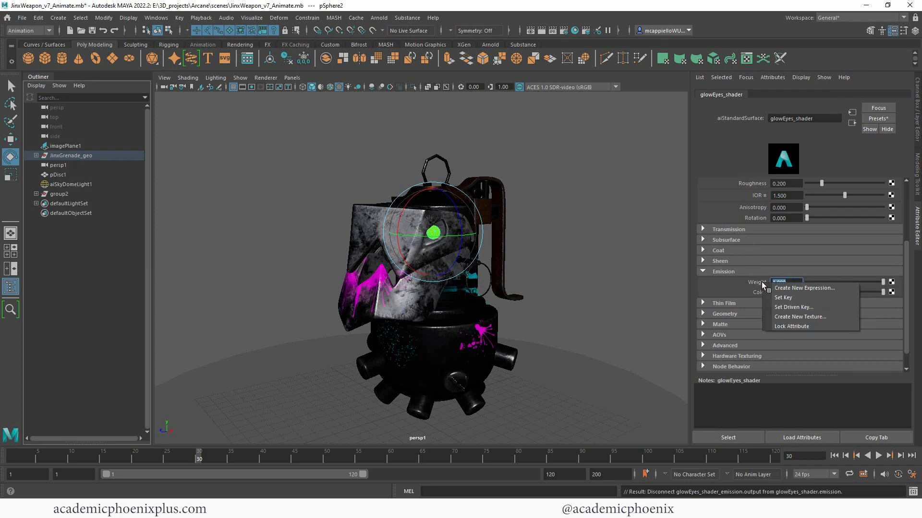
left_click(738, 283)
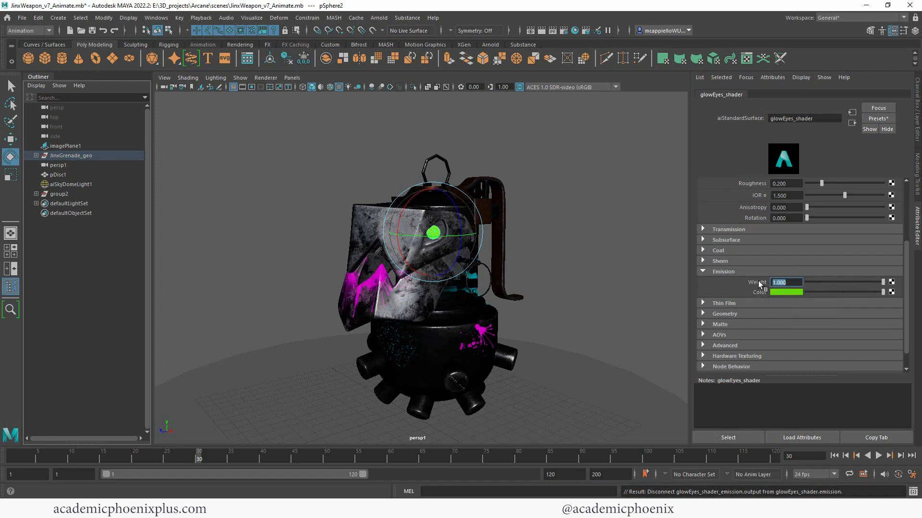
left_click_drag(817, 283, 816, 290)
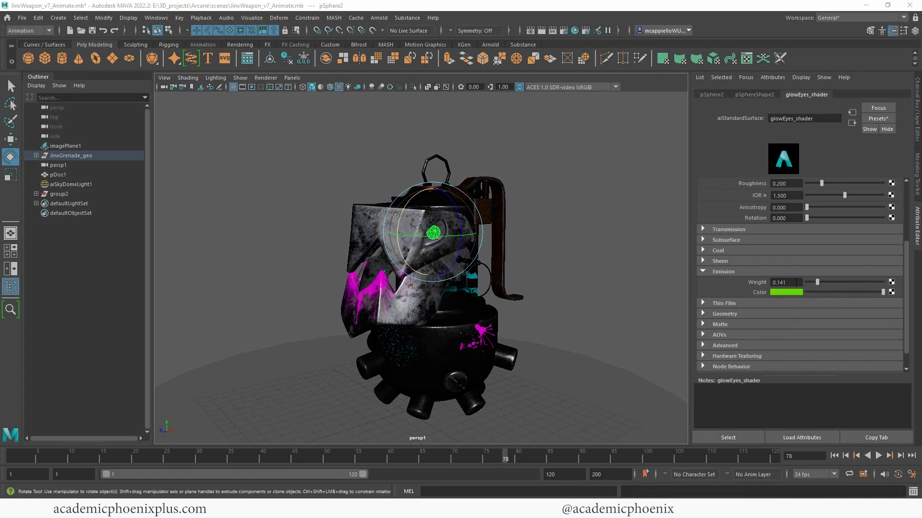
- Enter the expression =rand(0,1) into the Emission Weight field
double_click(796, 282)
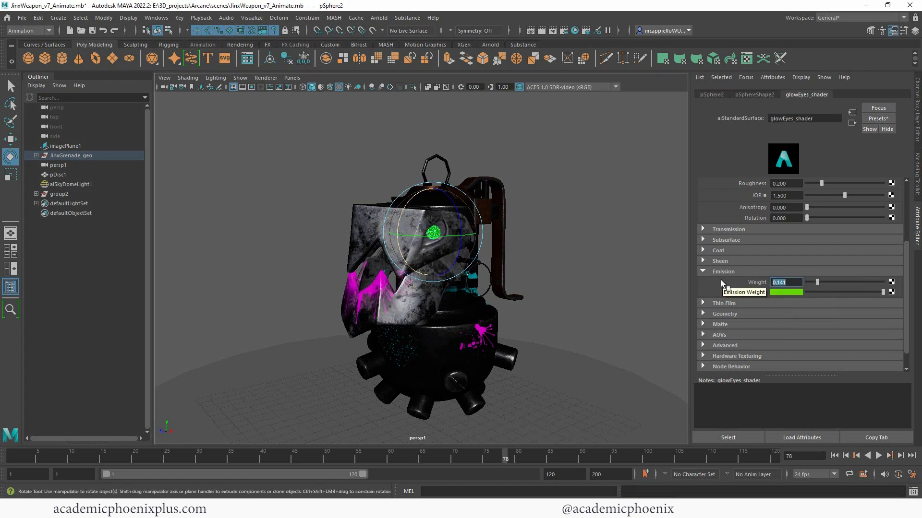
type("=rand")
type(",1")
type(")")
key("Return")
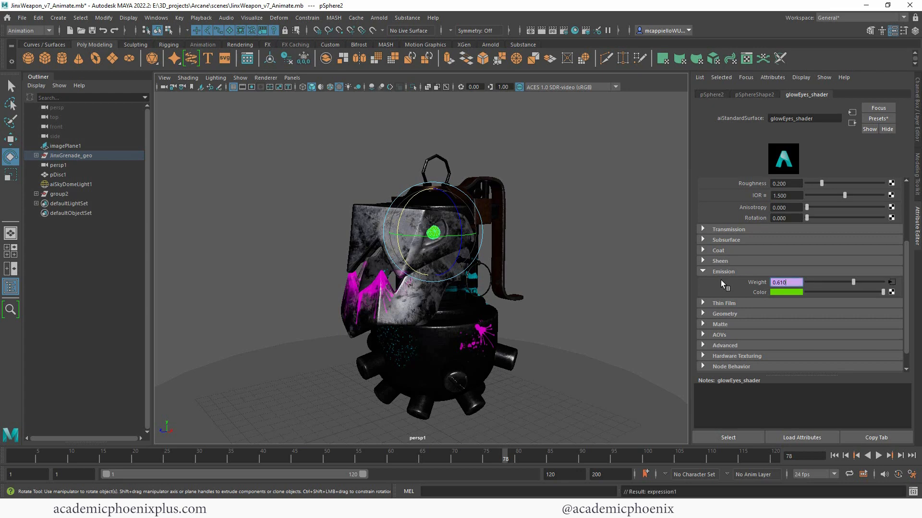
left_click(31, 457)
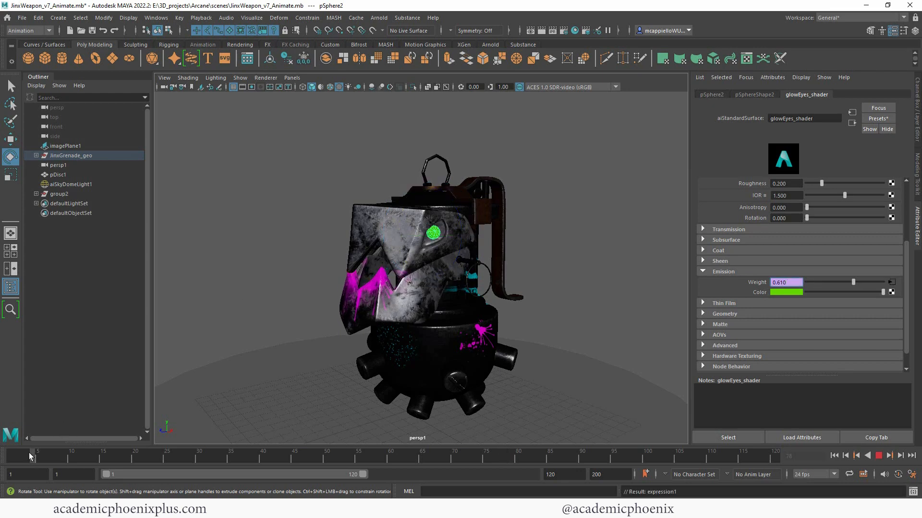
- Scrub the timeline across the turntable frames to watch the eye glow flicker, then deselect
left_click_drag(31, 456, 750, 460)
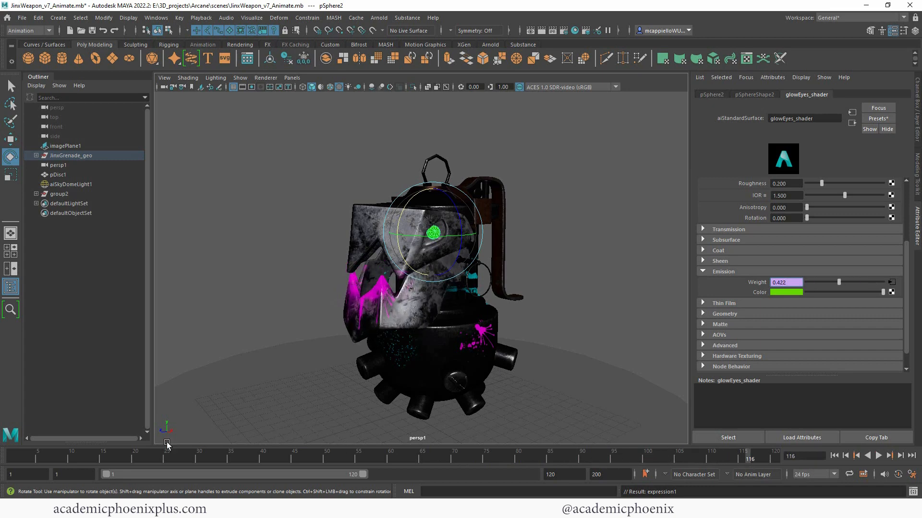
left_click_drag(57, 454, 97, 457)
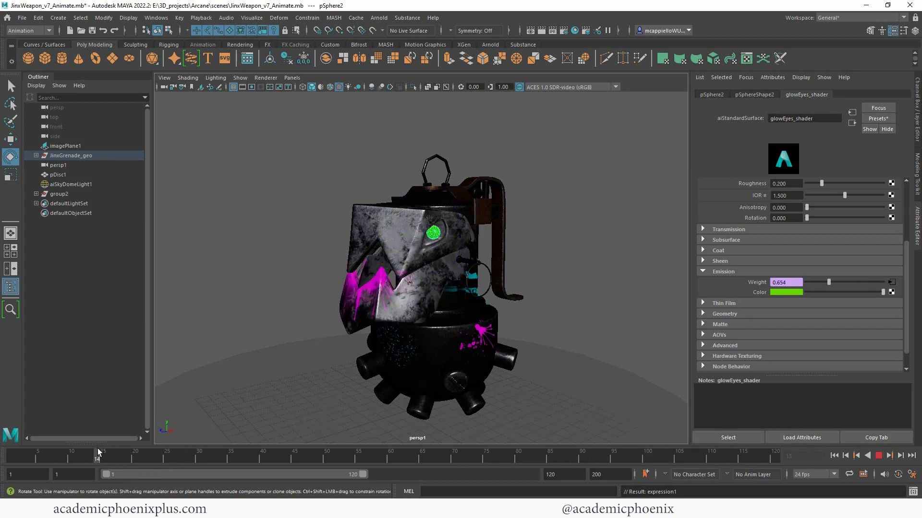
left_click(564, 231)
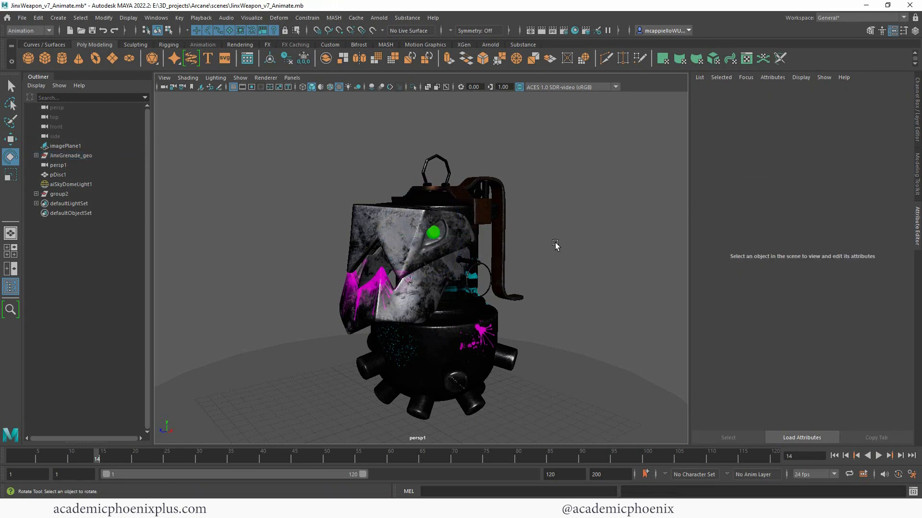
- Save the scene, run an Arnold RenderView test render, then check the sky dome light
key("ctrl+s")
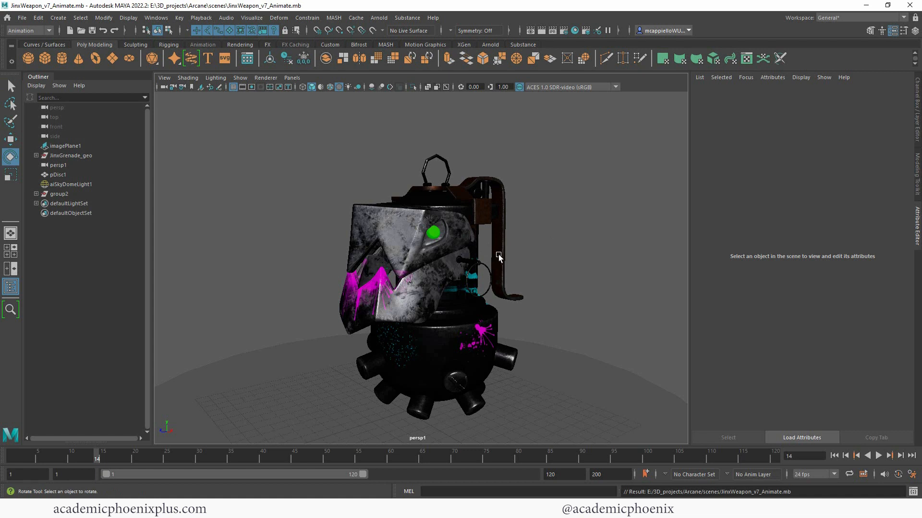
left_click(379, 18)
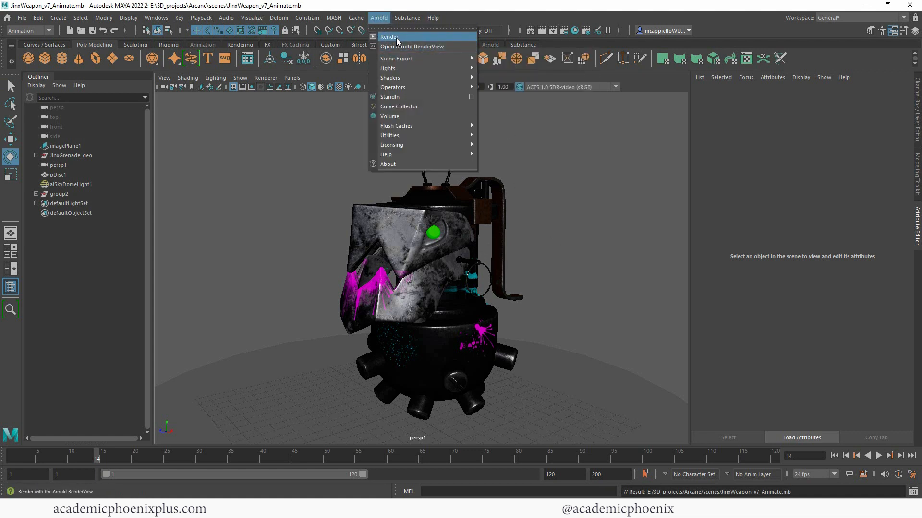
left_click(396, 45)
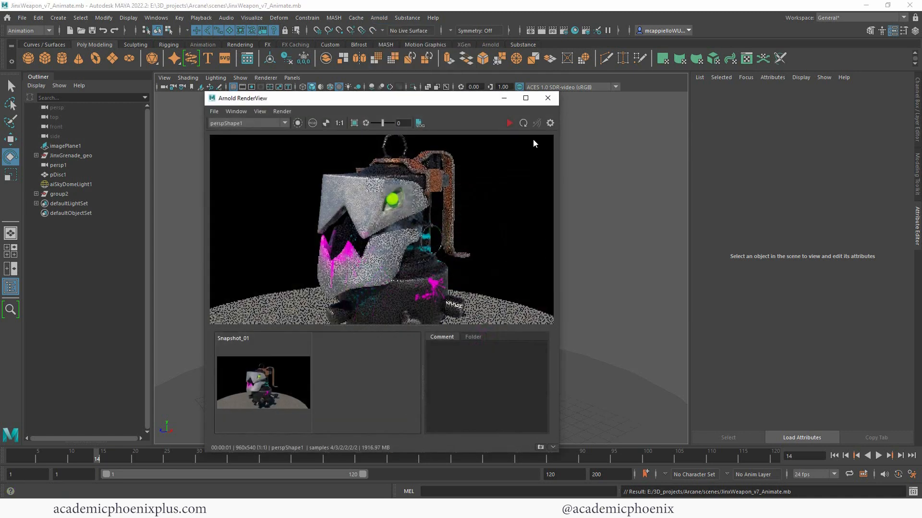
left_click(526, 98)
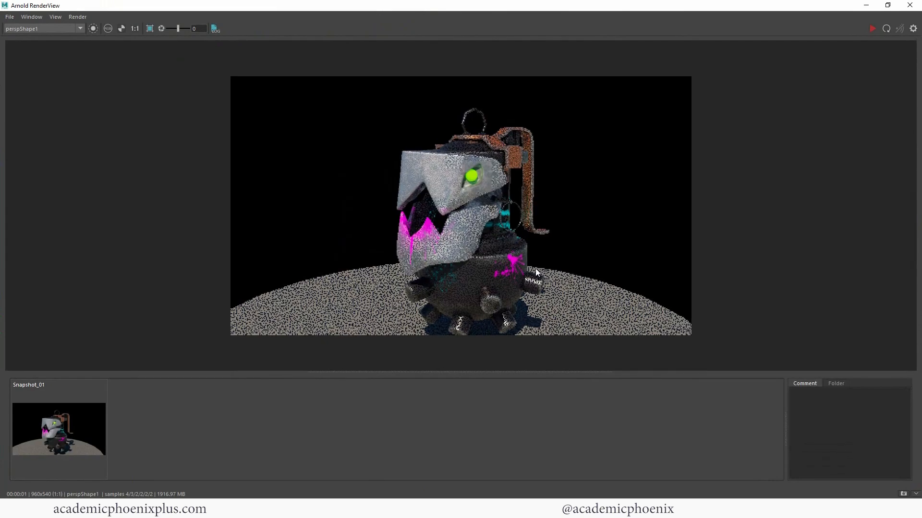
left_click(866, 4)
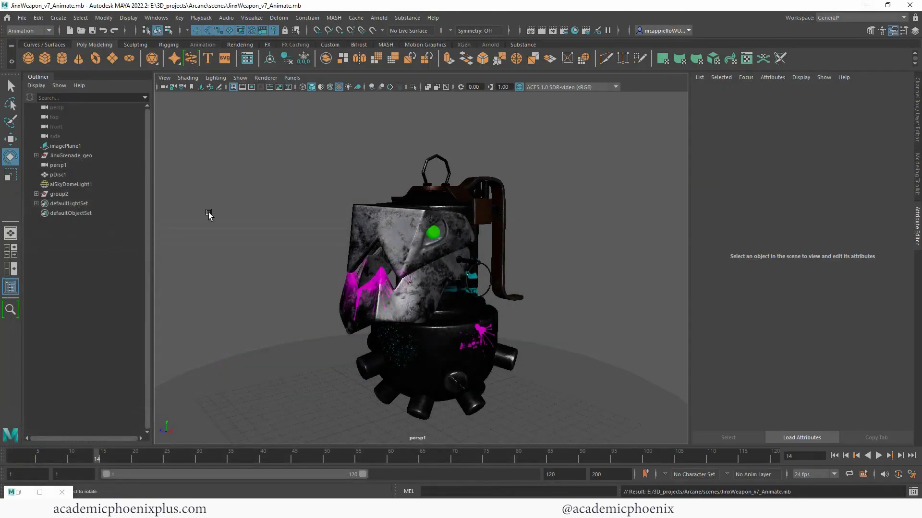
left_click(91, 184)
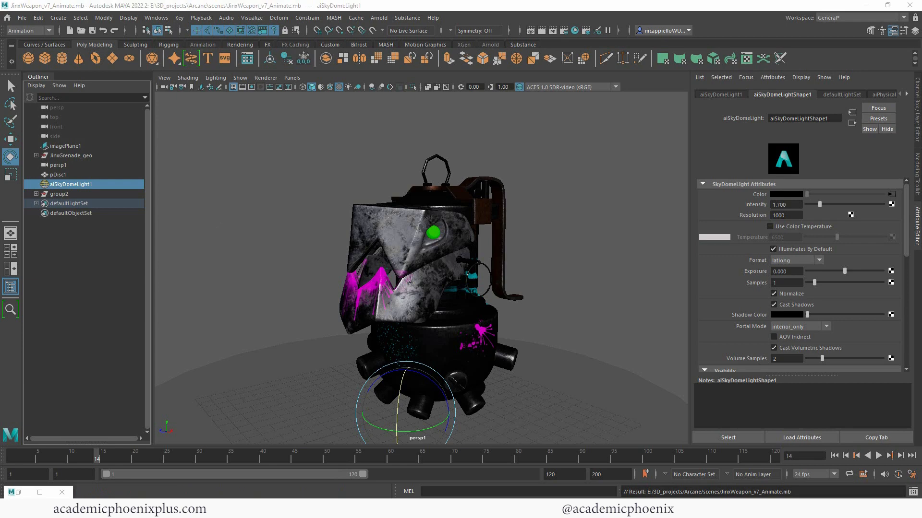
left_click(230, 349)
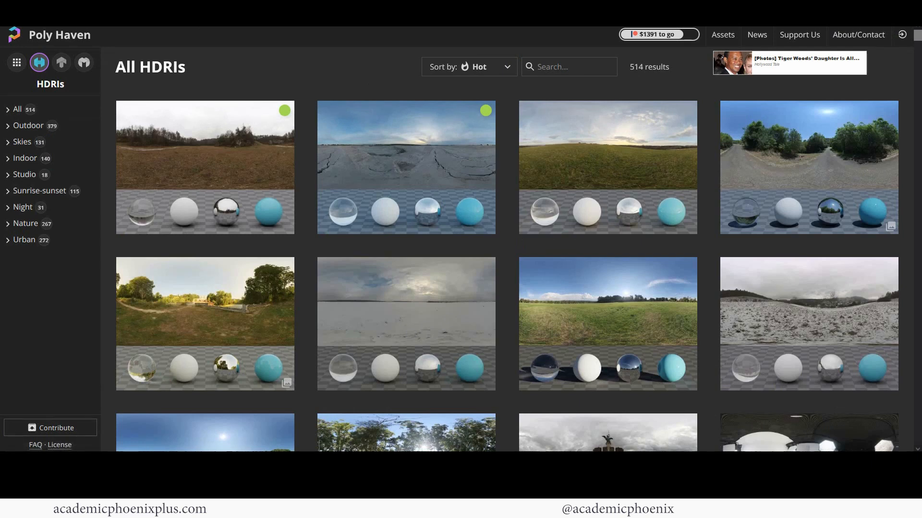
- Show all HDRIs, filter to the Night category, and scroll its 31 results
left_click(17, 109)
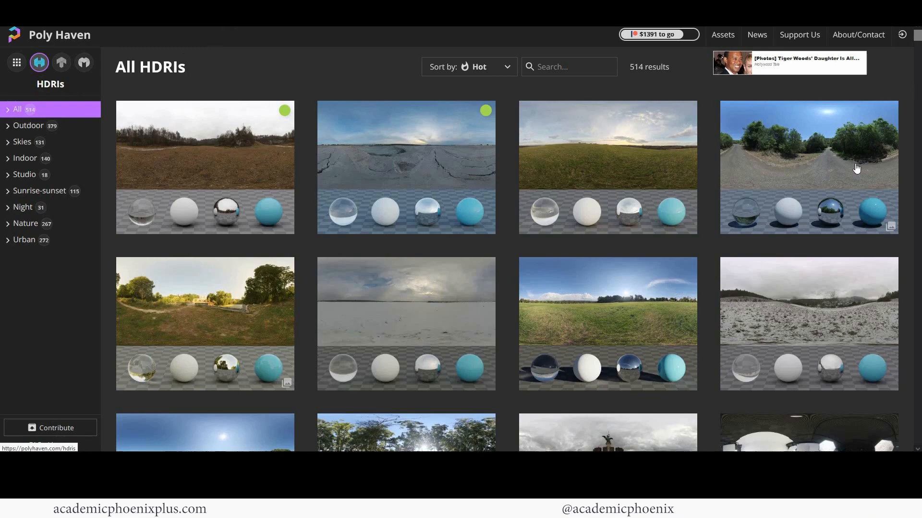
left_click_drag(914, 52, 916, 111)
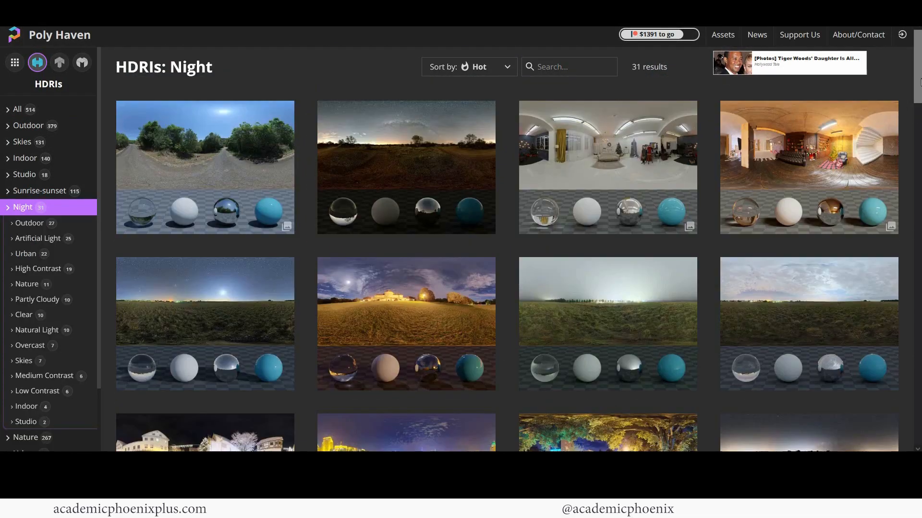
scroll(914, 114, "down", 2)
left_click_drag(918, 115, 918, 145)
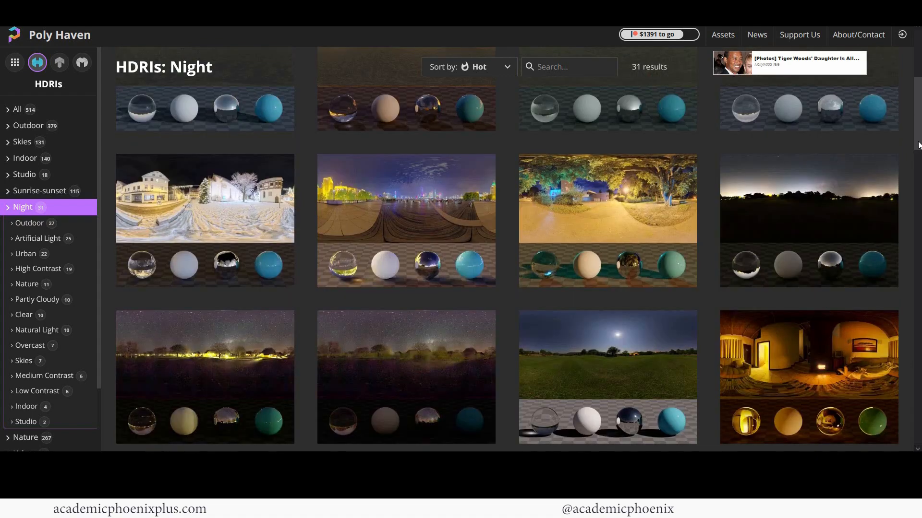
scroll(918, 145, "down", 3)
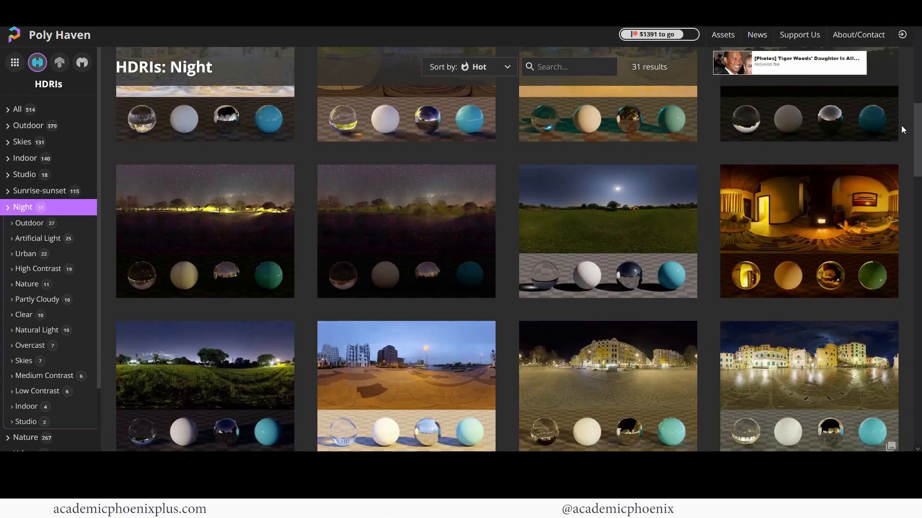
scroll(903, 127, "up", 2)
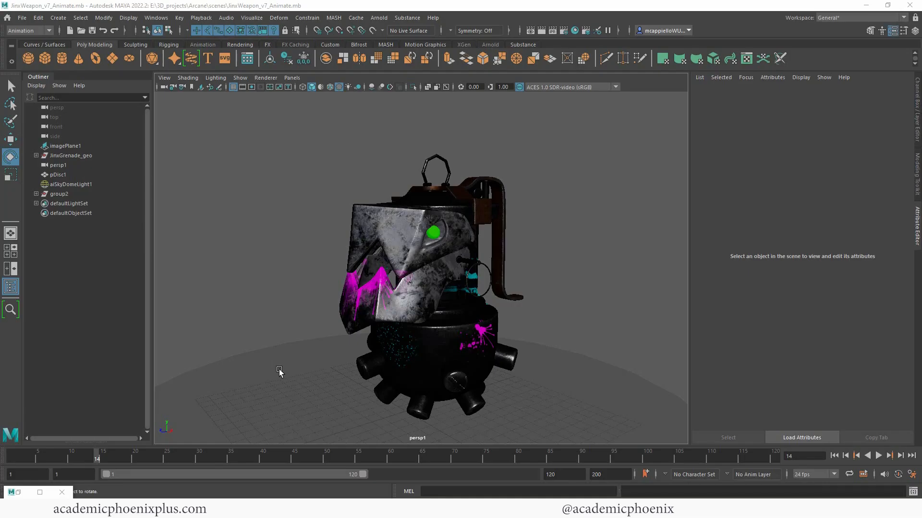
- Hide the pDisc1 ground, delete the old sky dome, and create a new Arnold sky dome light
left_click(282, 370)
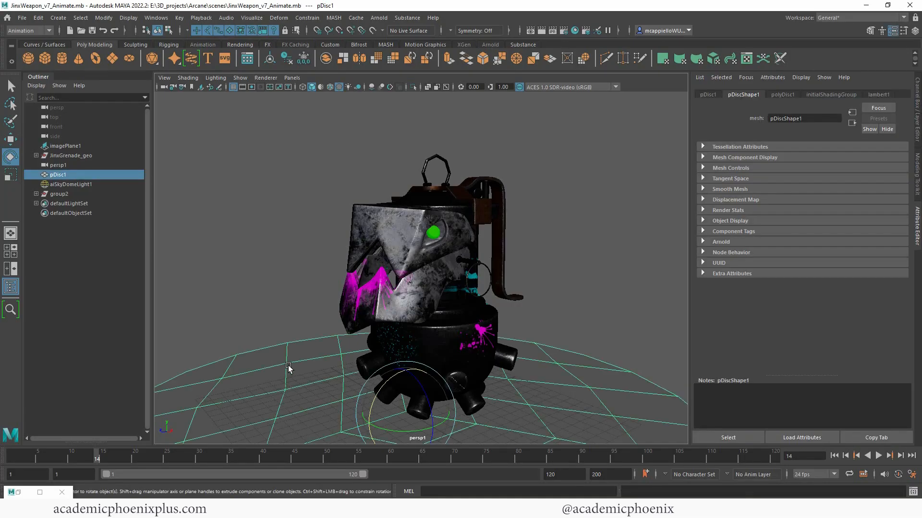
key("ctrl+h")
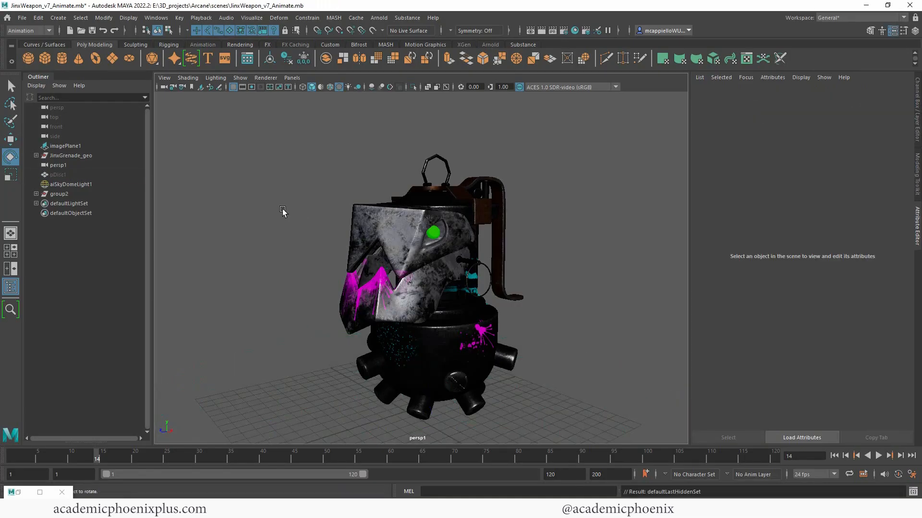
left_click(81, 184)
key("Delete")
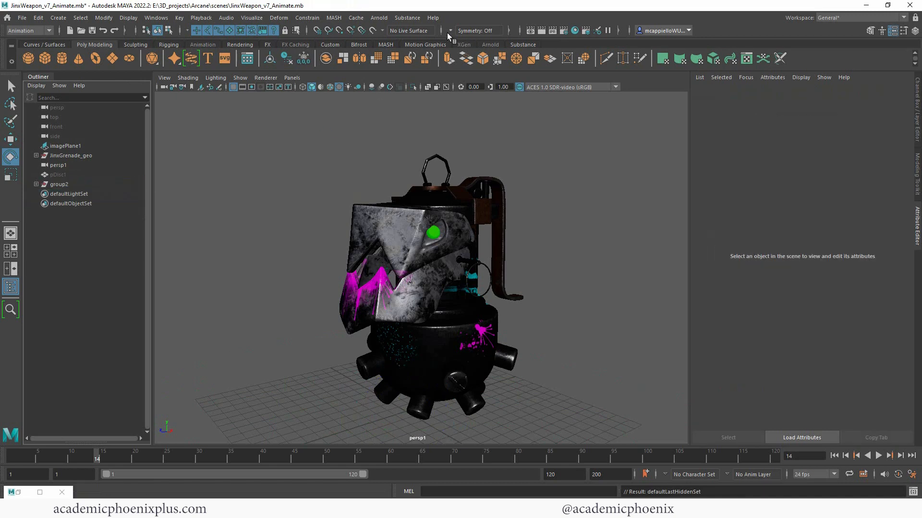
left_click(379, 18)
mouse_move(399, 68)
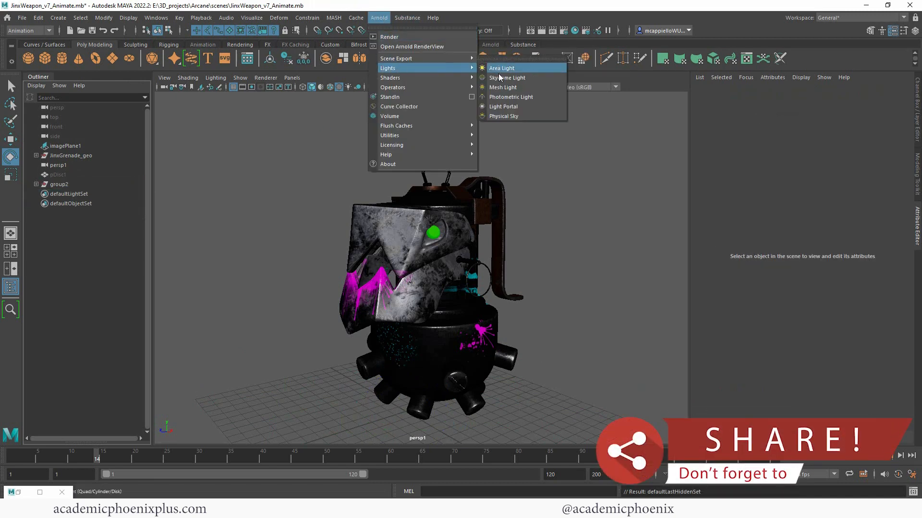
left_click(498, 76)
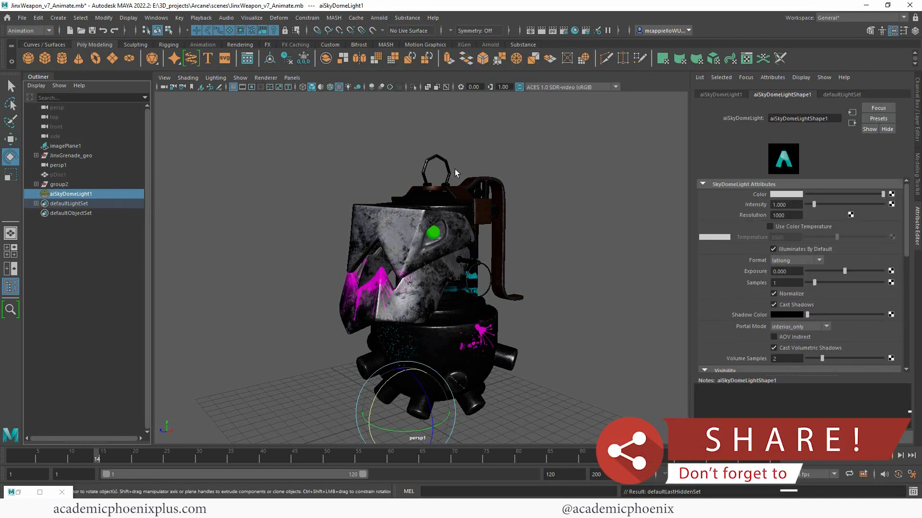
- Map a file texture to the sky dome colour, loading satara_night_1k.hdr from the HDRI folder
left_click(891, 194)
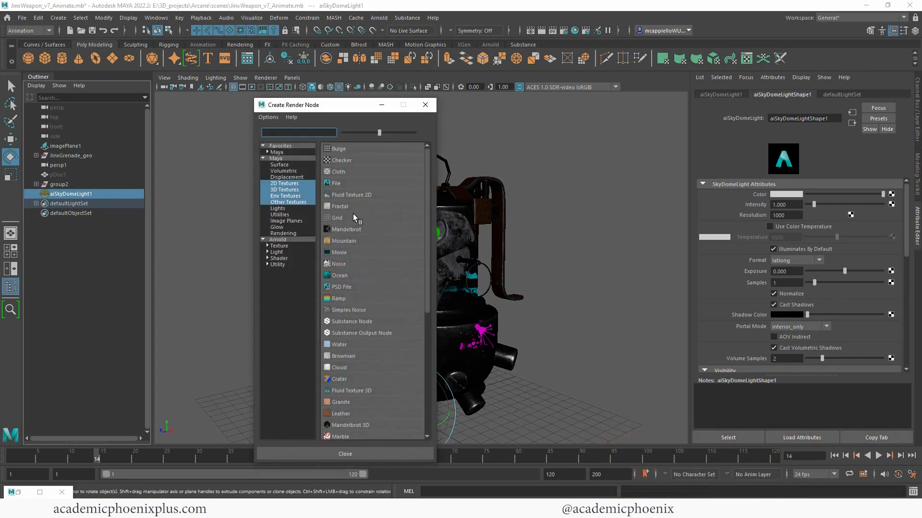
left_click(346, 184)
left_click(892, 225)
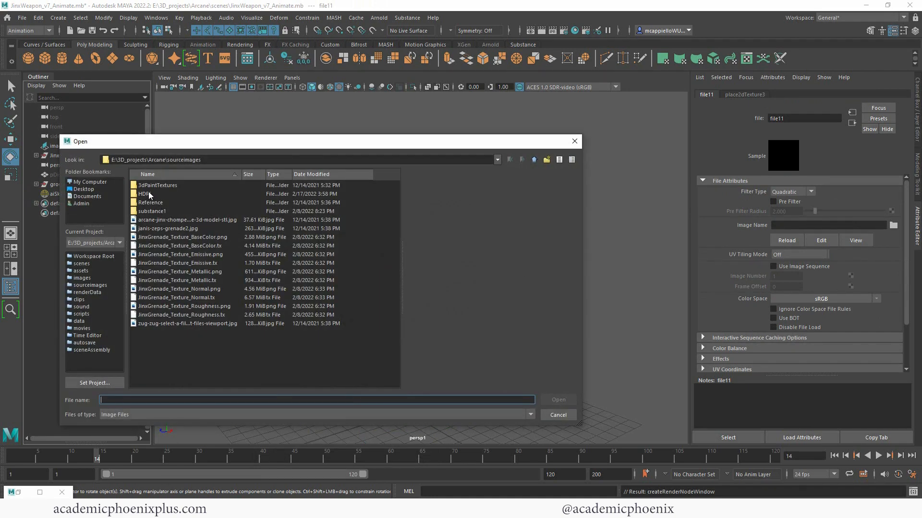
left_click_drag(201, 160, 169, 160)
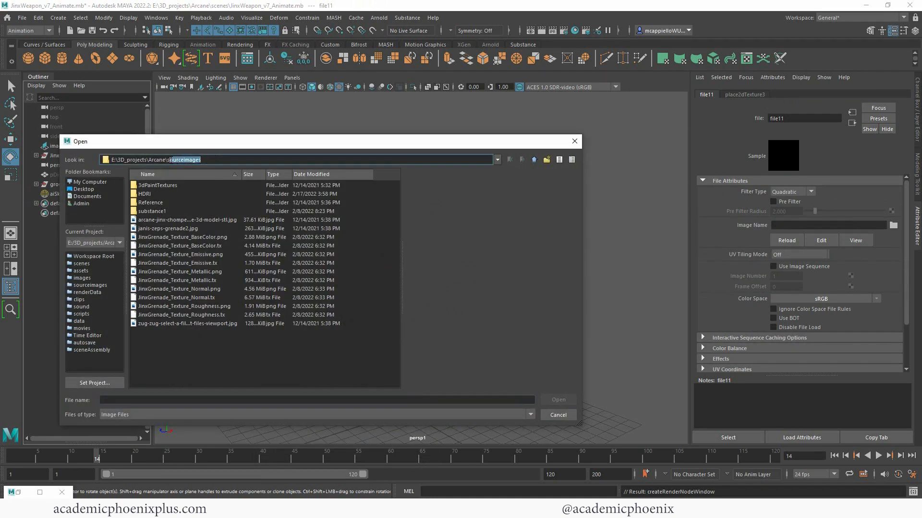
double_click(144, 194)
left_click(158, 193)
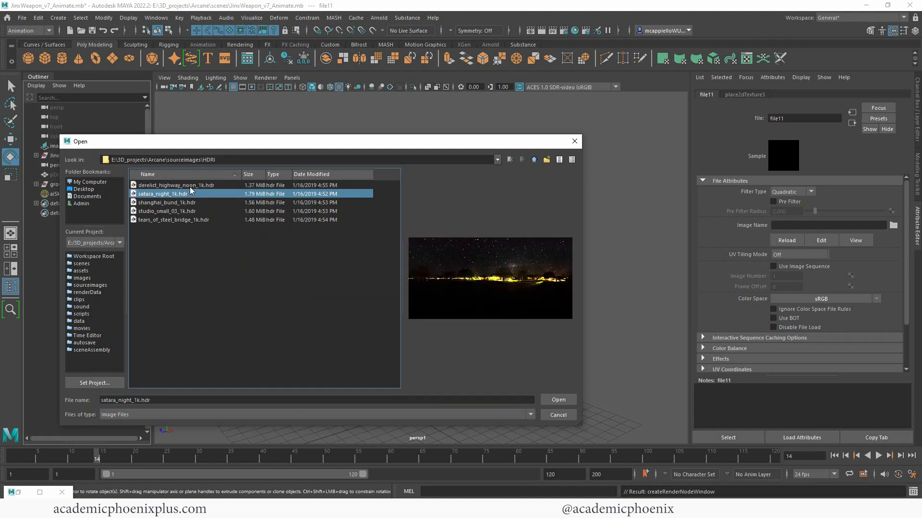
left_click(178, 202)
left_click(175, 211)
left_click(174, 220)
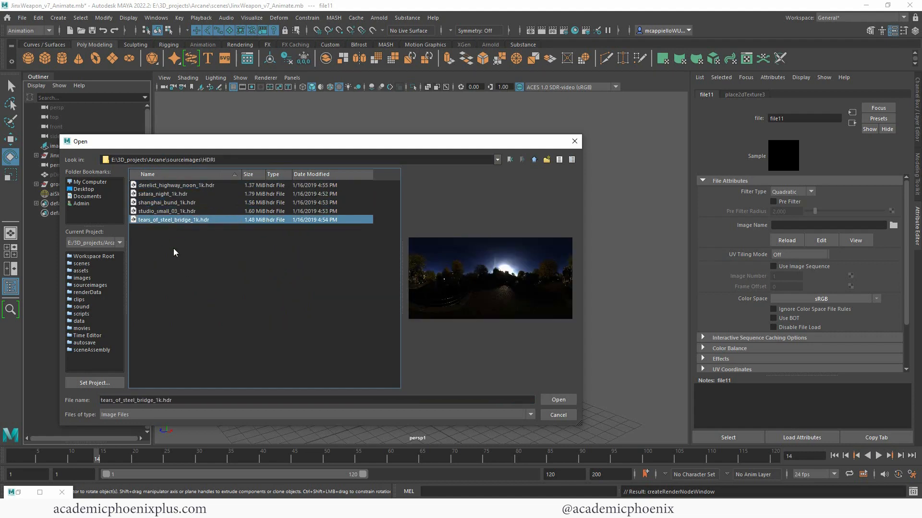
left_click(167, 195)
double_click(168, 194)
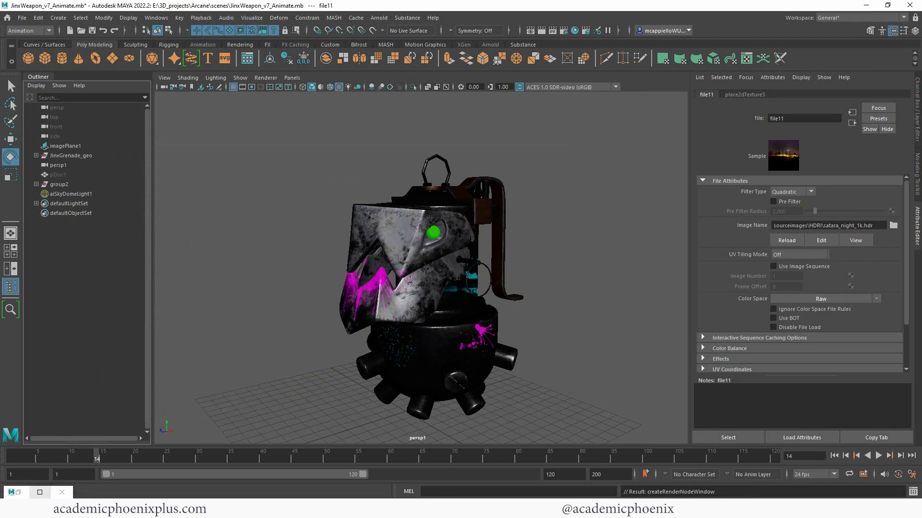
left_click(40, 492)
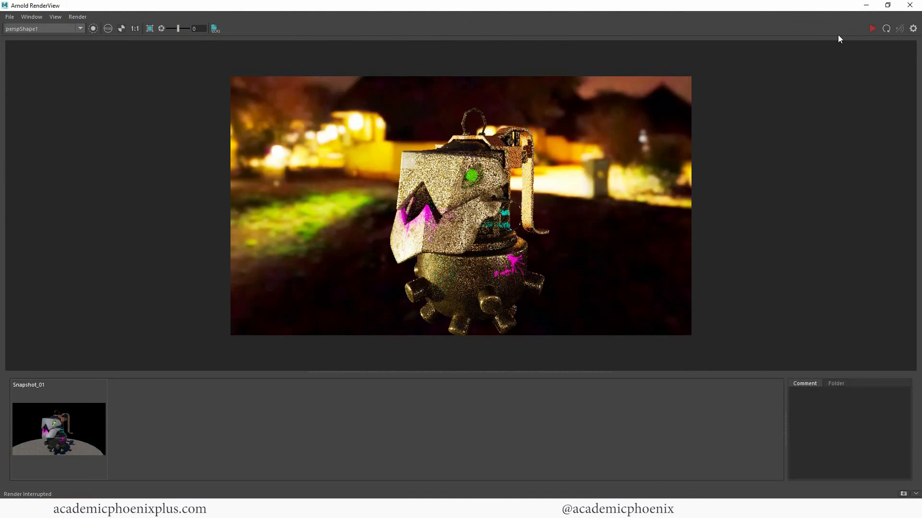
- Load derelict_highway_noon_1k.hdr as the sky dome image and re-render in Arnold RenderView
left_click(864, 5)
left_click(893, 225)
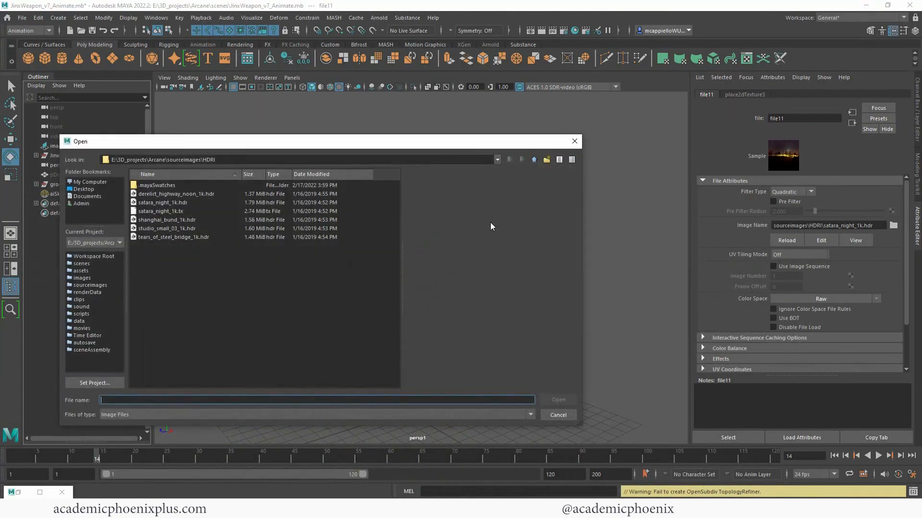
double_click(173, 194)
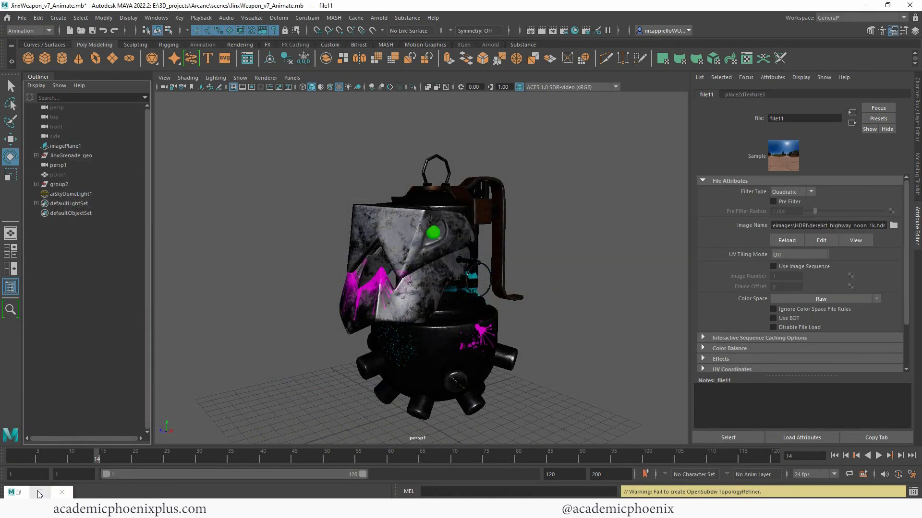
left_click(25, 492)
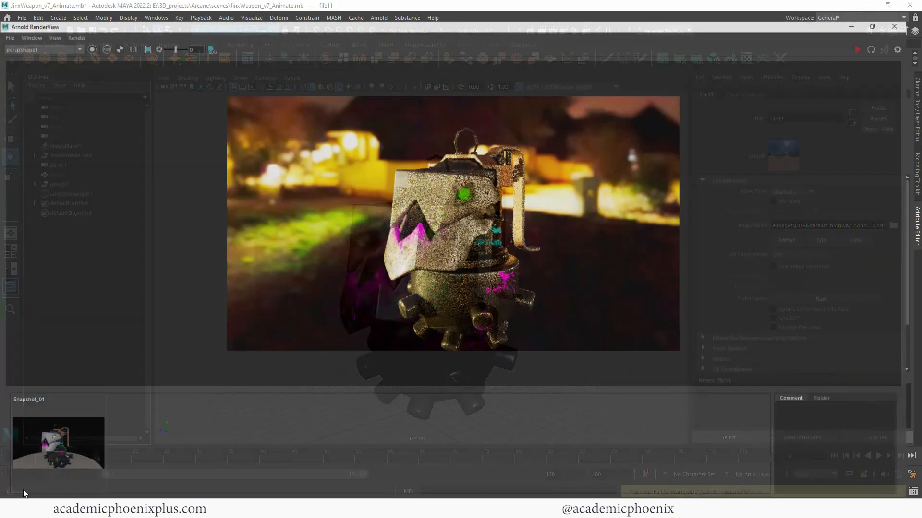
left_click(872, 29)
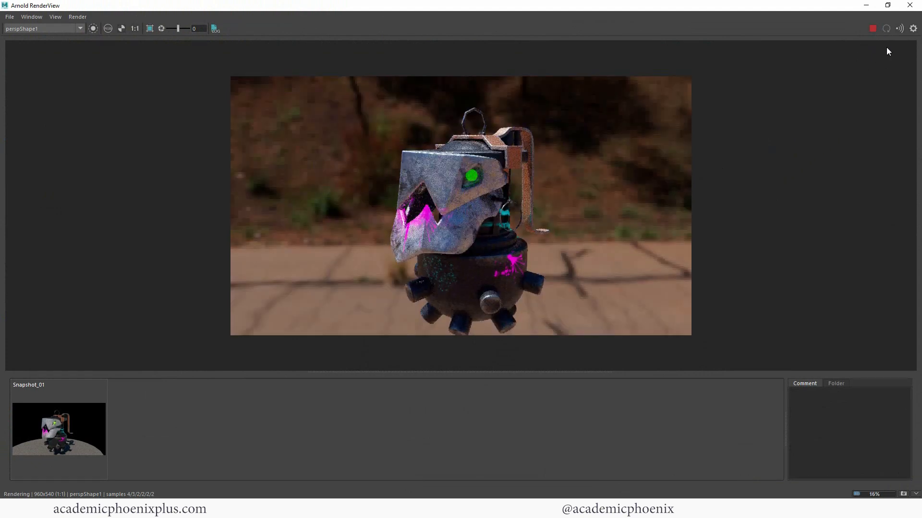
- Switch the dome to shanghai_bund_1k.hdr, saving snapshots to compare it with the highway render
left_click(866, 5)
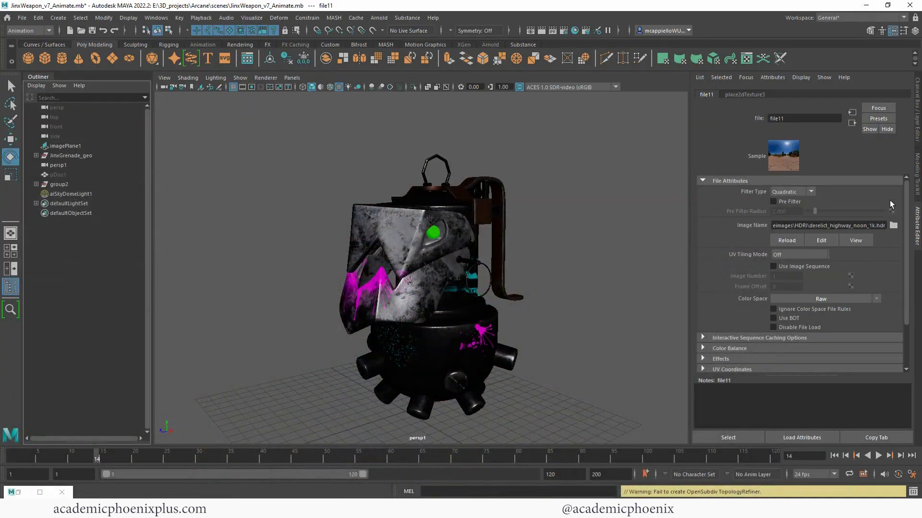
left_click(893, 226)
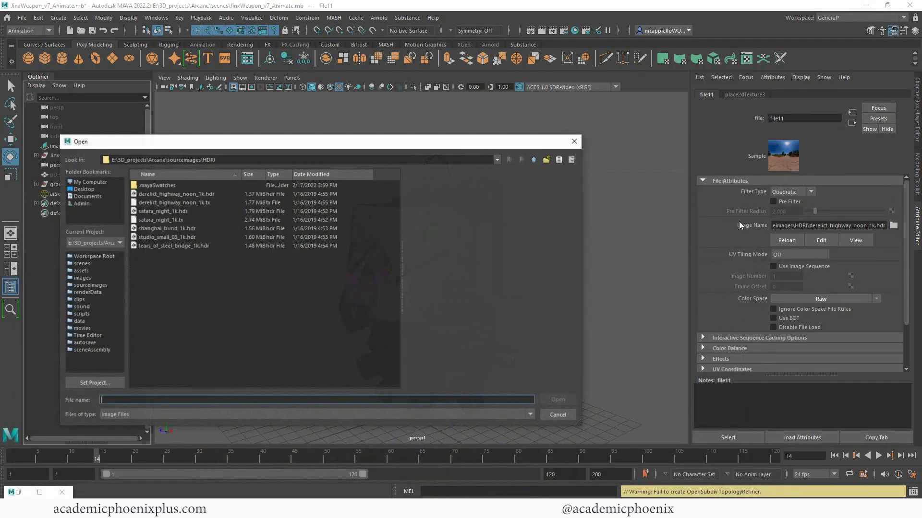
double_click(170, 229)
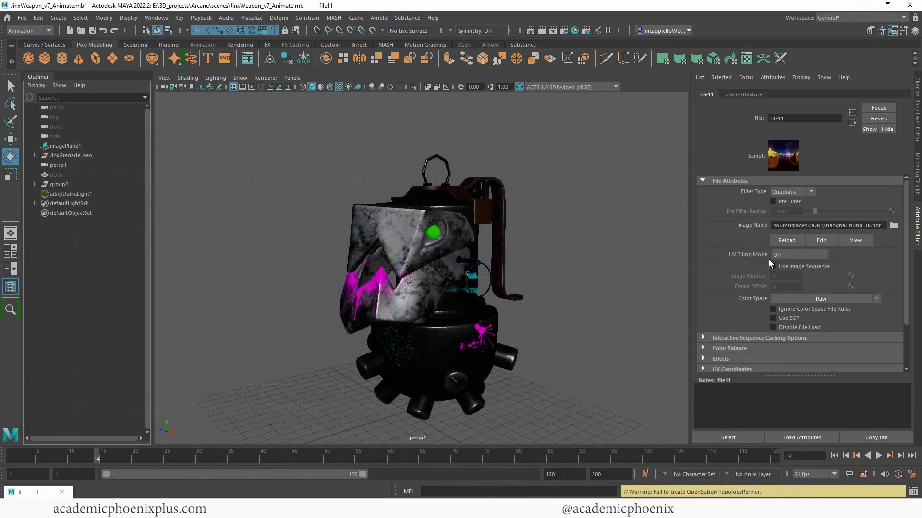
left_click(41, 493)
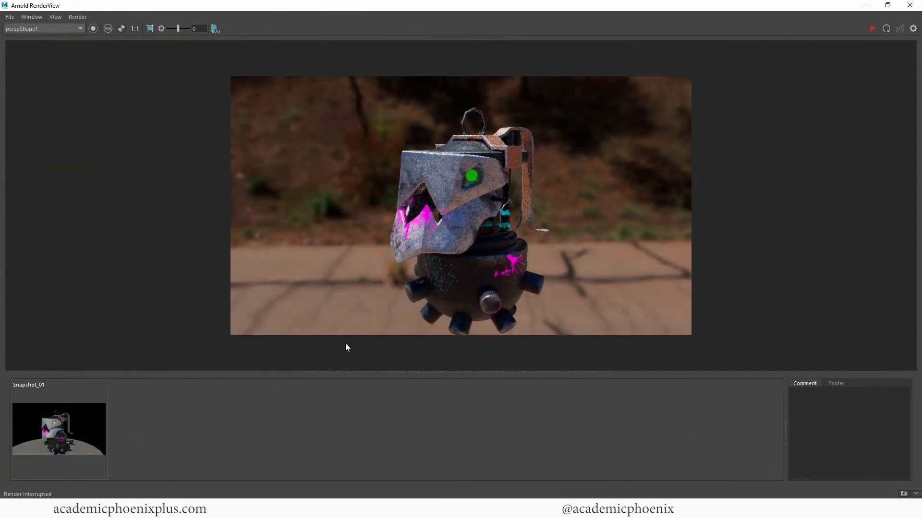
left_click(904, 494)
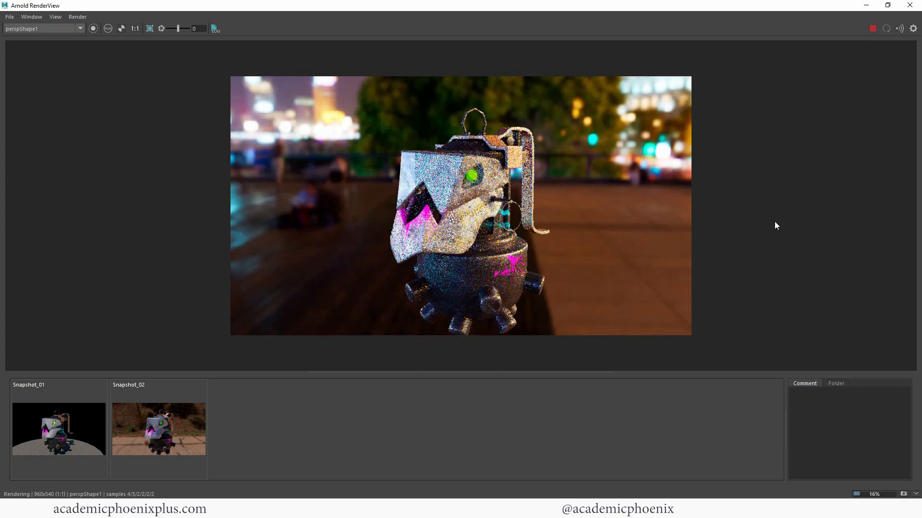
left_click(169, 427)
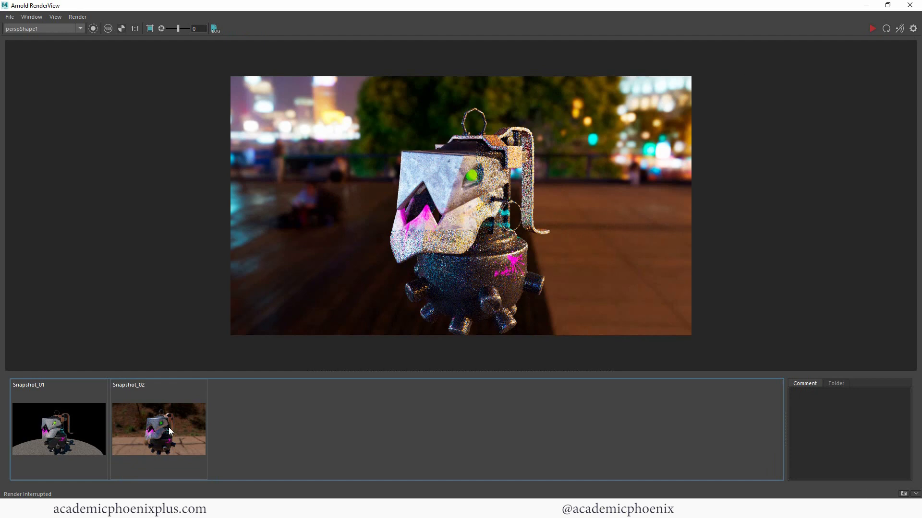
left_click(168, 427)
left_click(865, 6)
left_click(903, 494)
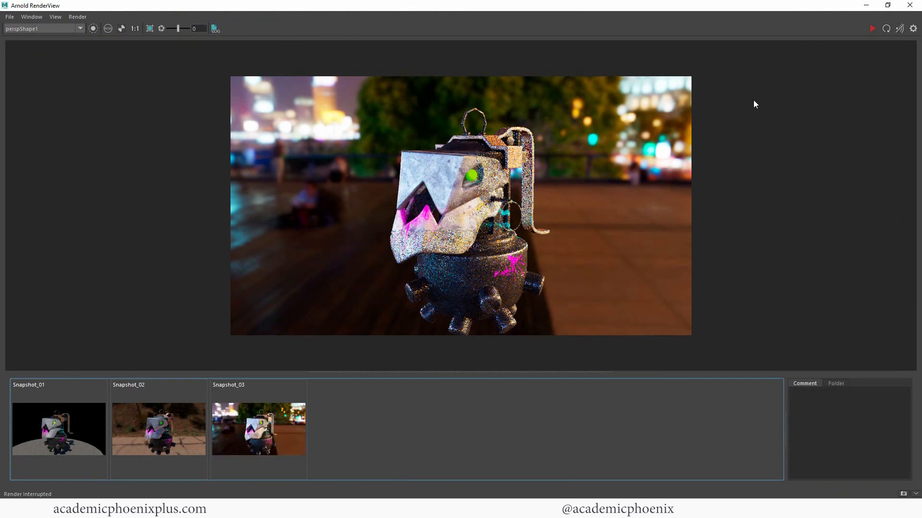
- Preview the studio and bridge HDRIs without applying them, then compare Snapshot_02 and Snapshot_03
left_click(873, 7)
left_click(893, 225)
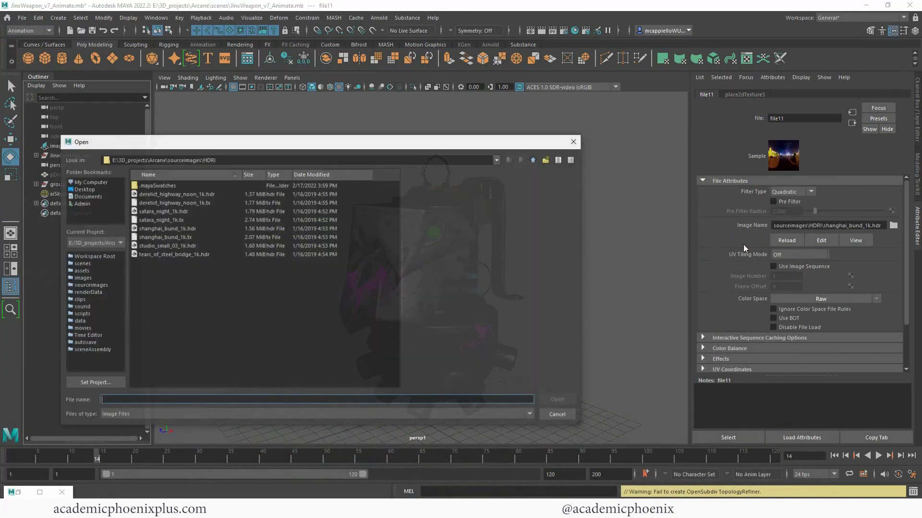
left_click(171, 245)
left_click(171, 254)
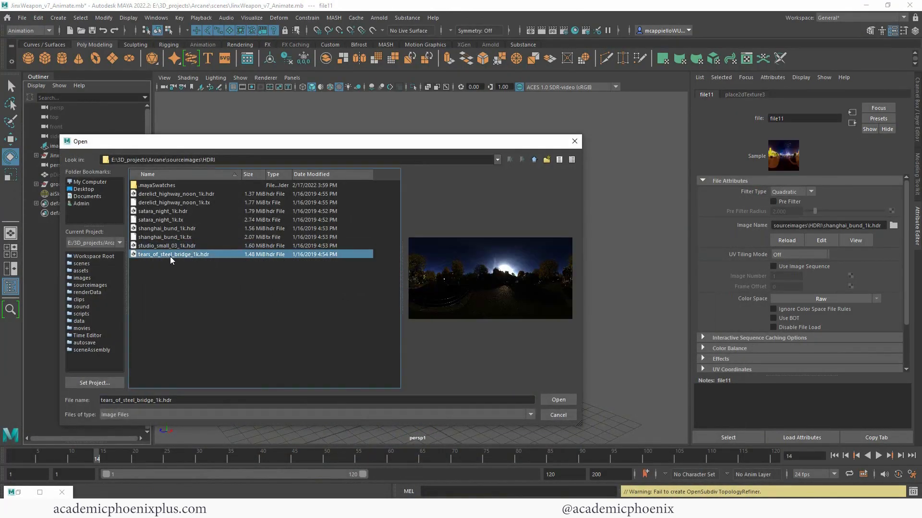
left_click(574, 141)
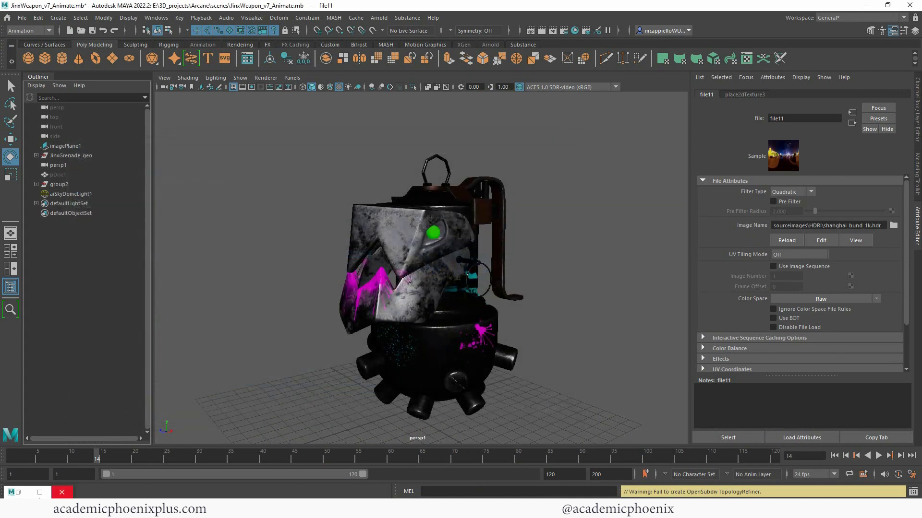
left_click(18, 494)
left_click(169, 442)
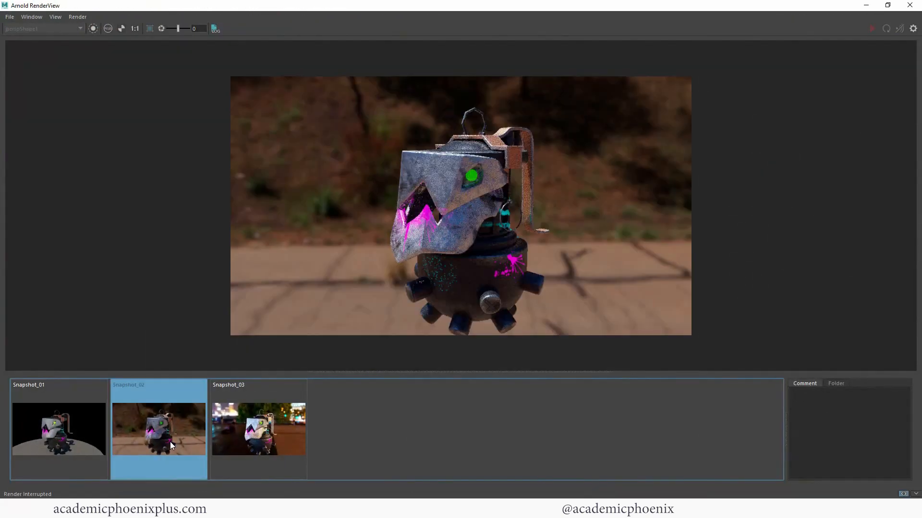
left_click(216, 440)
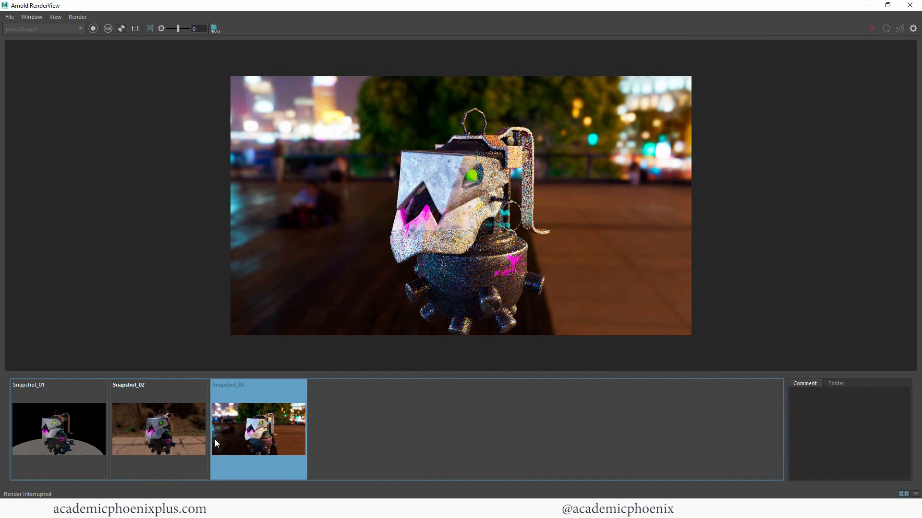
left_click(132, 425)
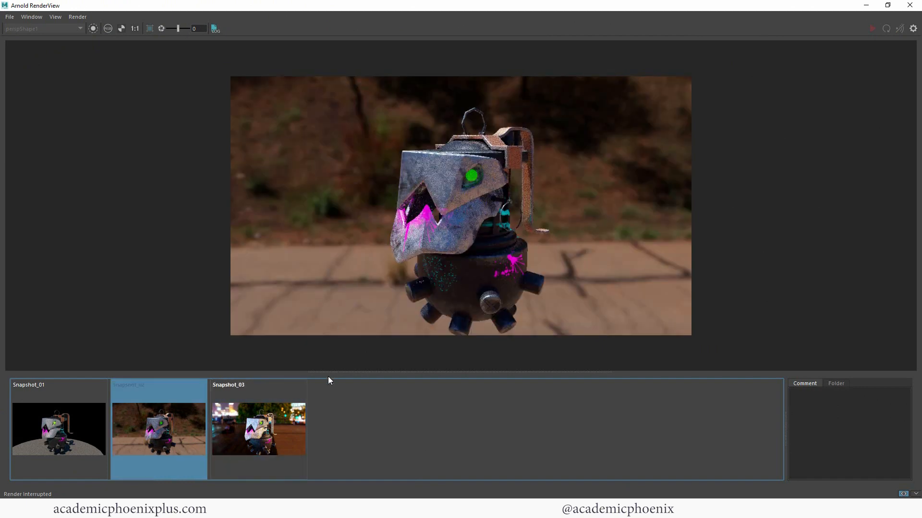
left_click(866, 4)
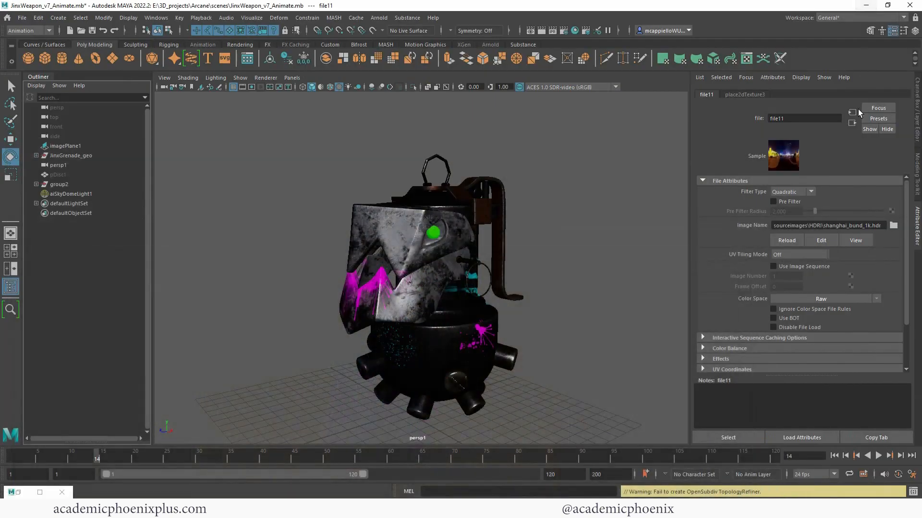
- Reload derelict_highway_noon_1k.hdr on the dome and re-render, checking it against Snapshot_03
left_click(893, 225)
left_click(171, 194)
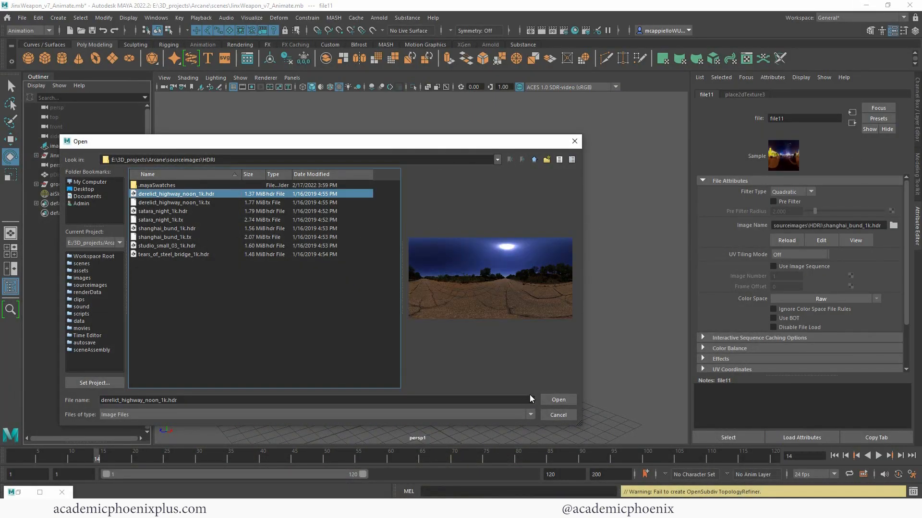
left_click(557, 400)
left_click(11, 492)
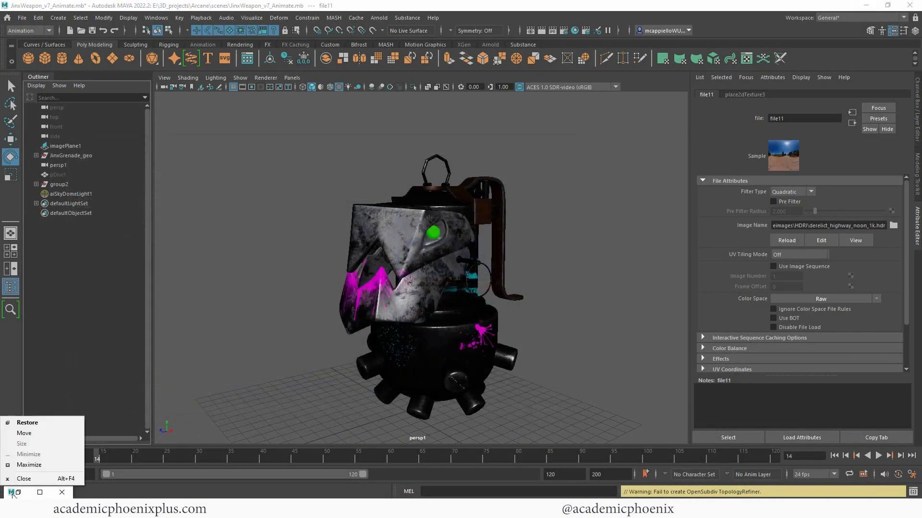
left_click(18, 493)
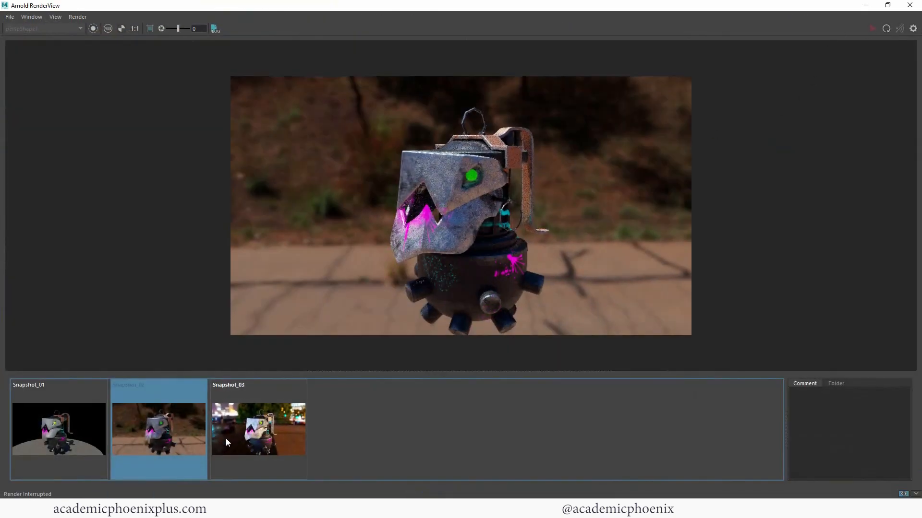
left_click(227, 441)
left_click(871, 28)
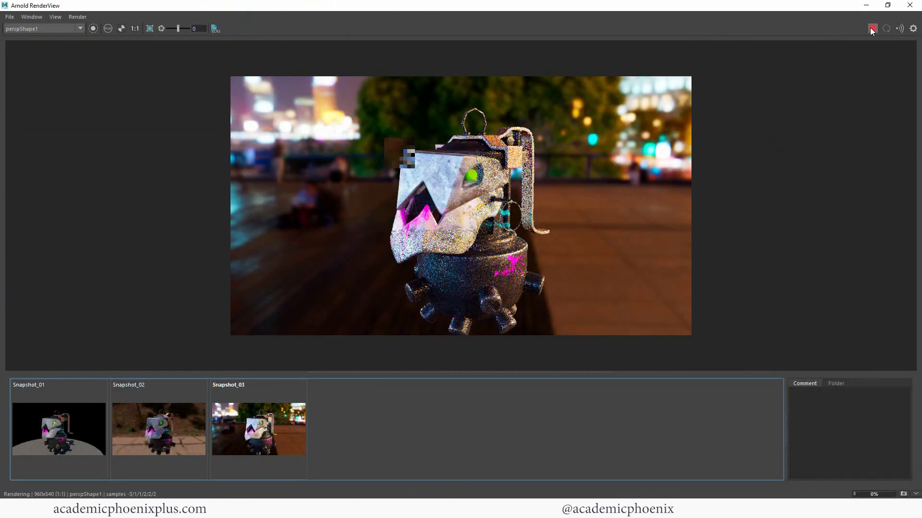
left_click(910, 4)
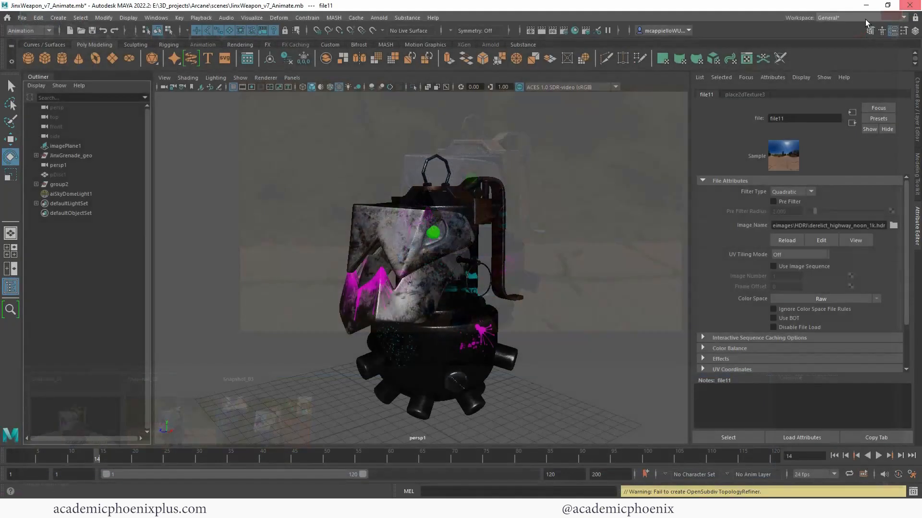
- Look through turnTableCamera1 at frame 27 and render that turntable angle in Arnold
left_click(852, 123)
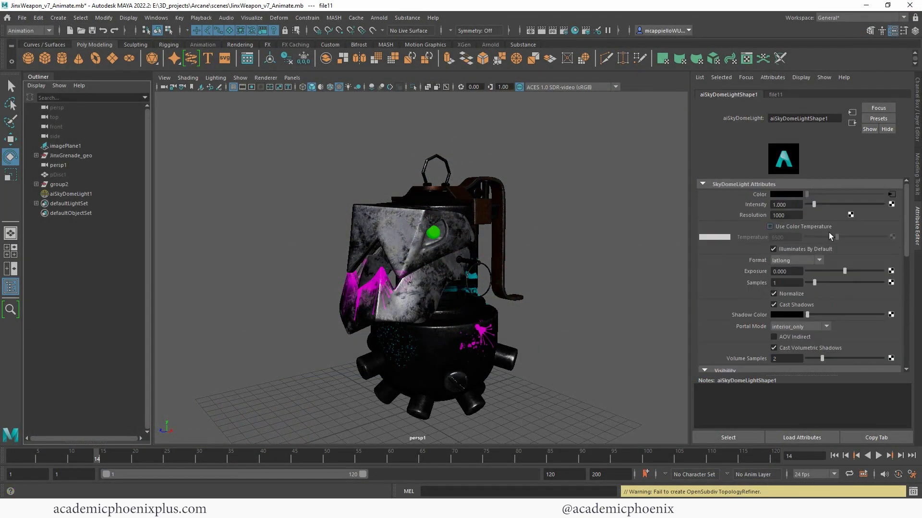
scroll(906, 249, "down", 5)
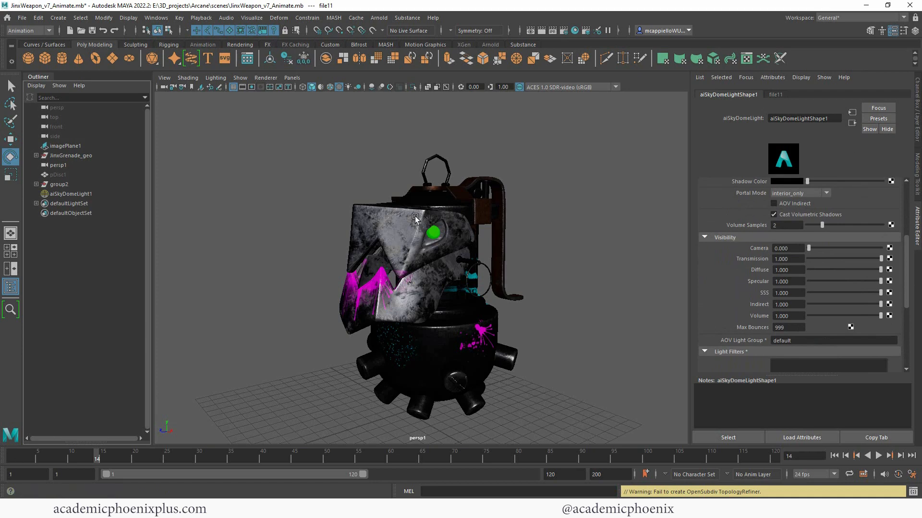
left_click(292, 77)
mouse_move(377, 91)
left_click(418, 108)
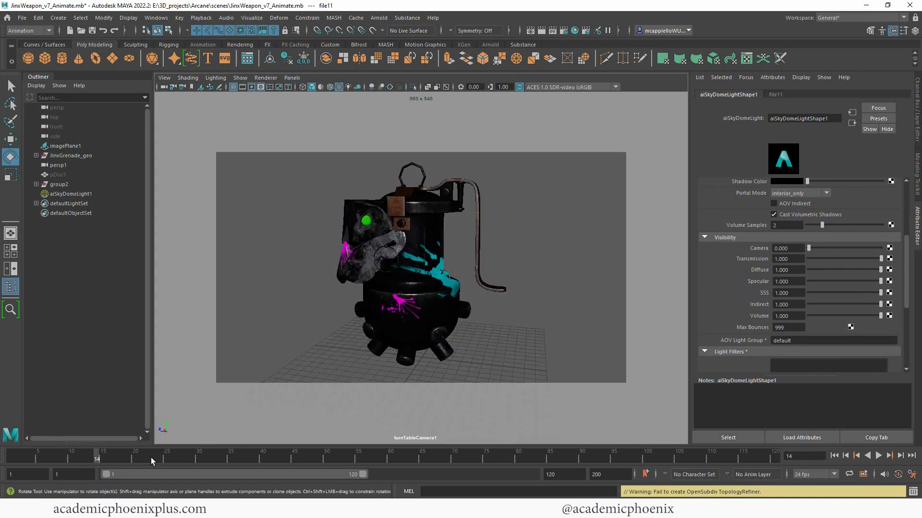
left_click_drag(96, 459, 141, 435)
left_click(379, 17)
left_click(389, 35)
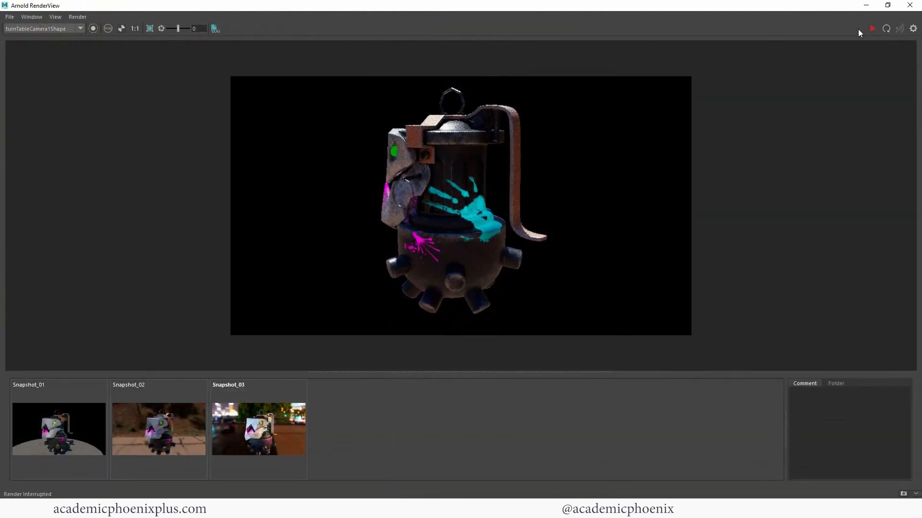
left_click(872, 29)
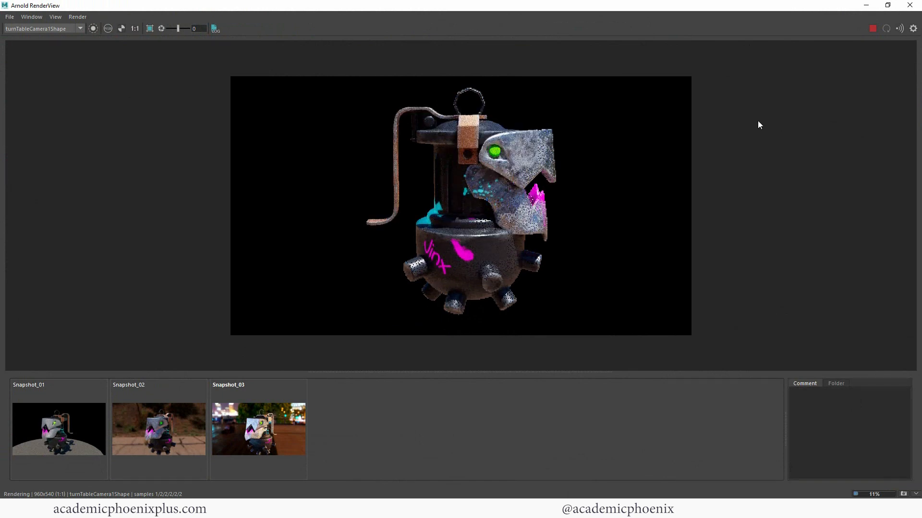
left_click(910, 5)
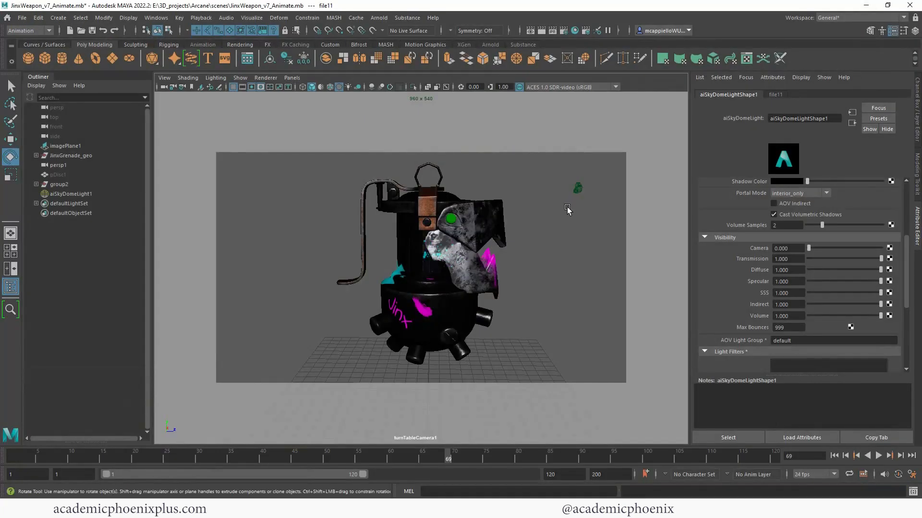
- Clear the selection, return to frame 1 and open Render Settings
left_click(567, 210)
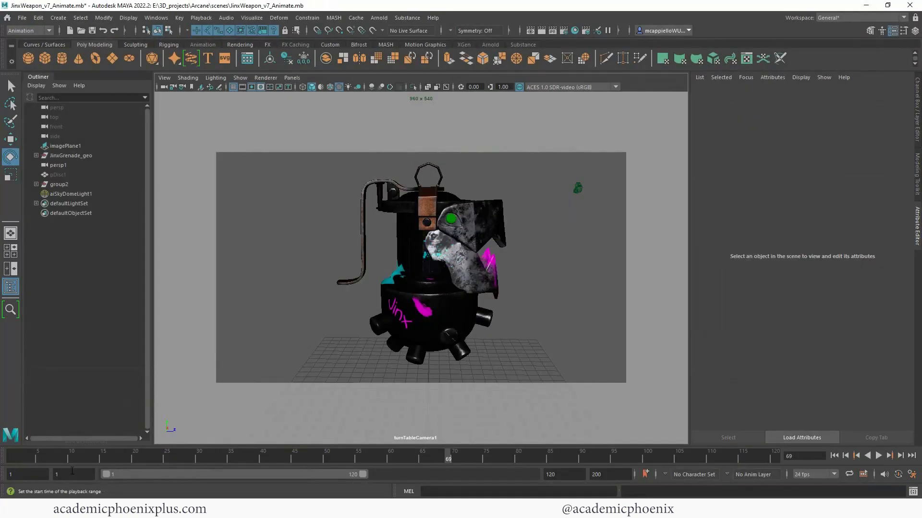
left_click(834, 456)
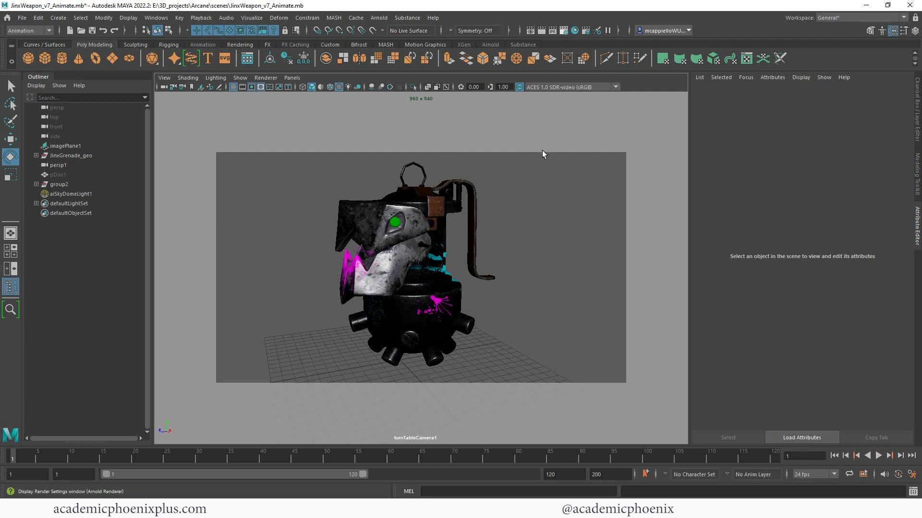
left_click(565, 31)
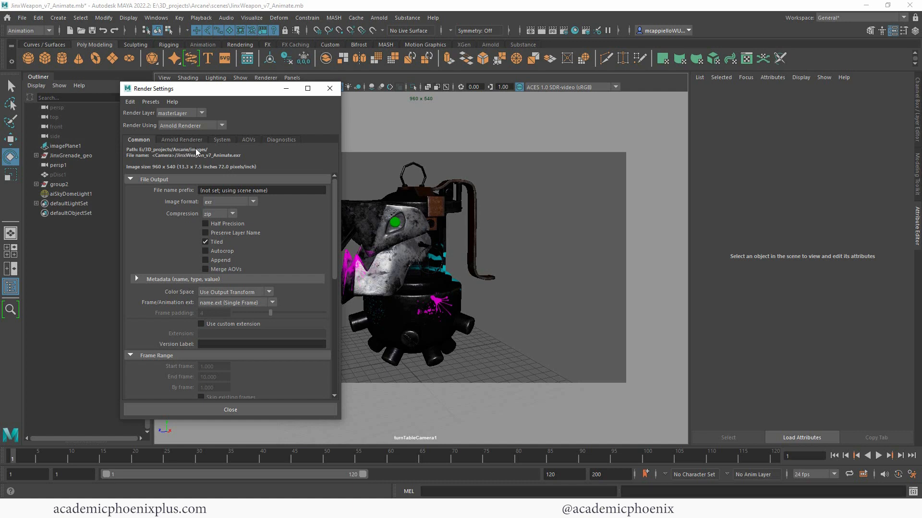
- Set the file name prefix to JinxRender/JinxGrenade and the image format to png
left_click(267, 190)
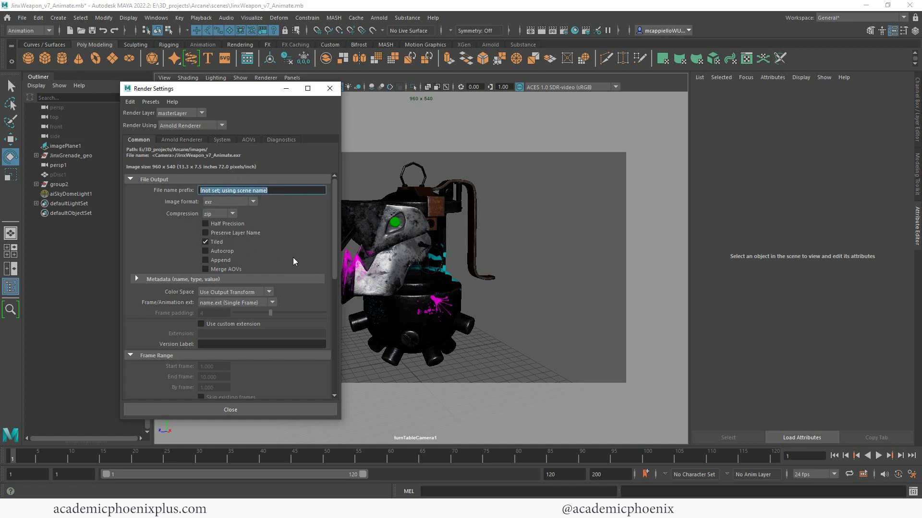
type("J")
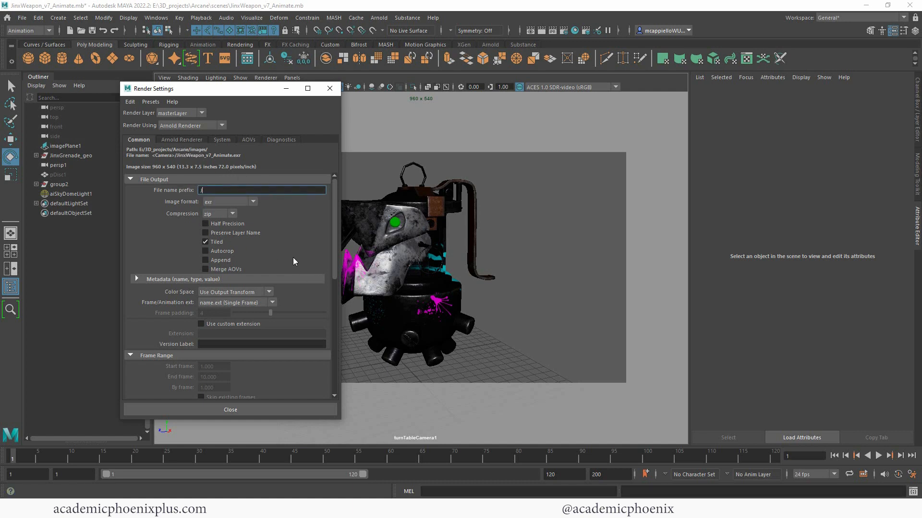
type("inxRender/JinxGrenade")
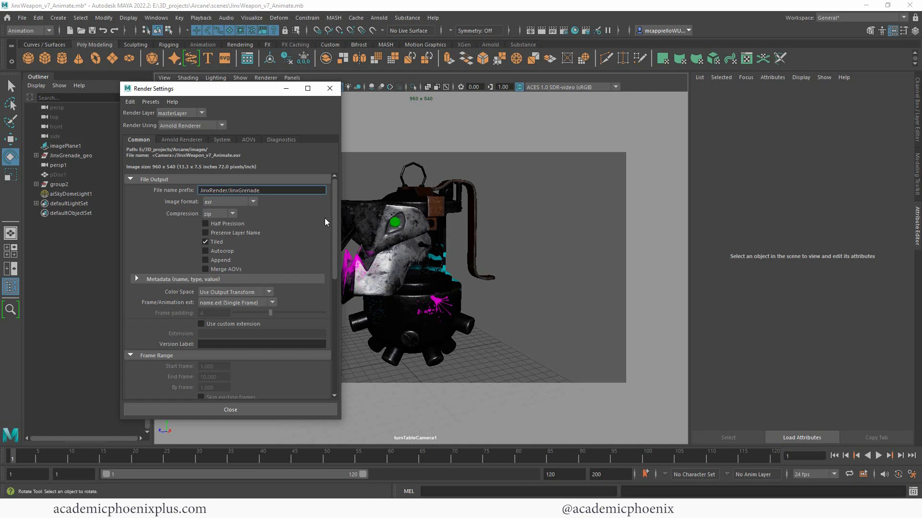
left_click(252, 201)
left_click(229, 240)
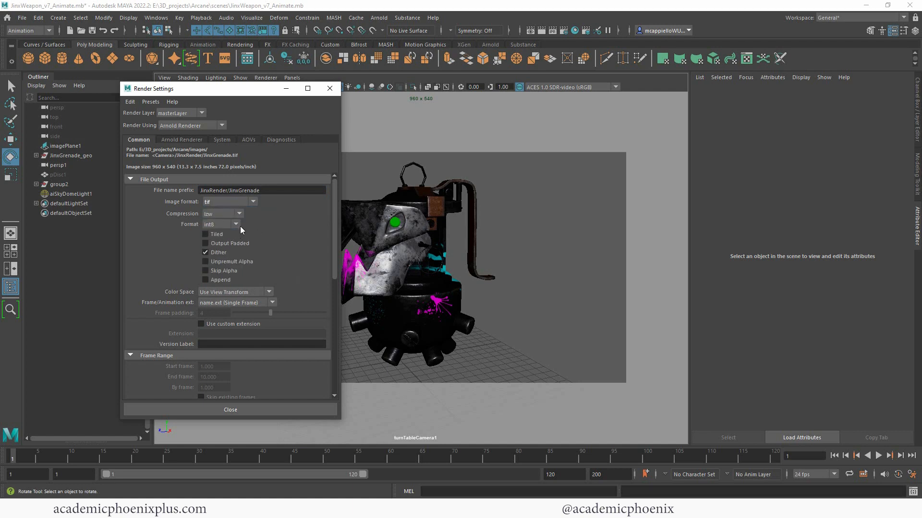
left_click(243, 204)
left_click(230, 219)
- Use name.#.ext frame numbering with padding 3 and an end frame of 120
left_click(271, 256)
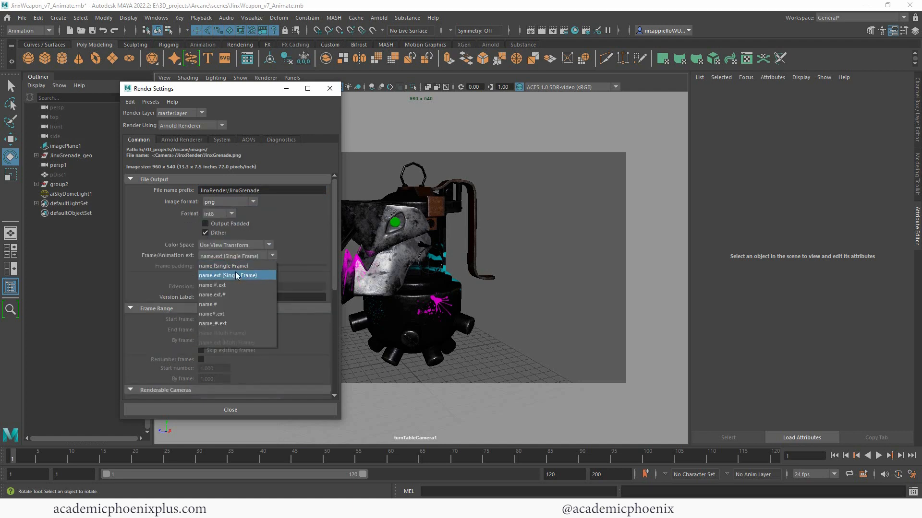
left_click(234, 285)
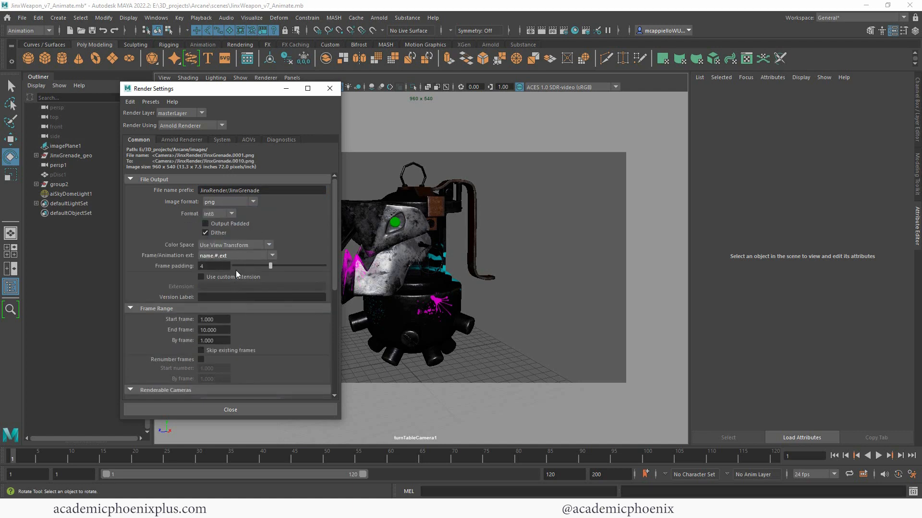
left_click_drag(270, 266, 263, 266)
left_click(222, 267)
left_click(213, 330)
type("120")
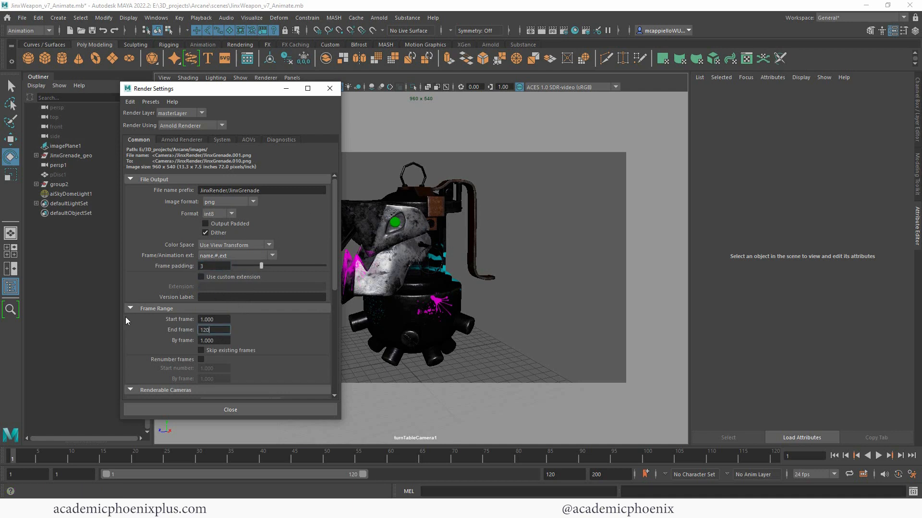
key("Tab")
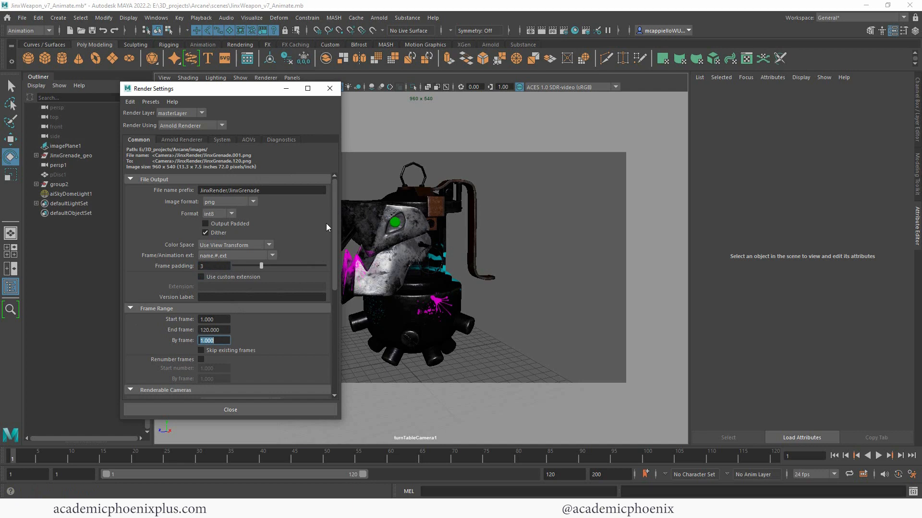
- Stop rendering the persp camera and set the image size preset to HD_720
left_click_drag(333, 219, 327, 269)
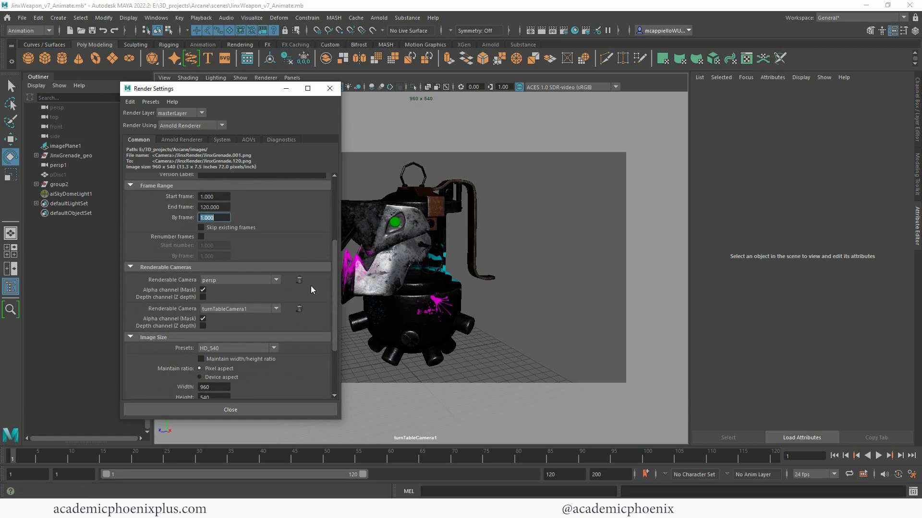
left_click(300, 280)
left_click_drag(336, 279, 328, 312)
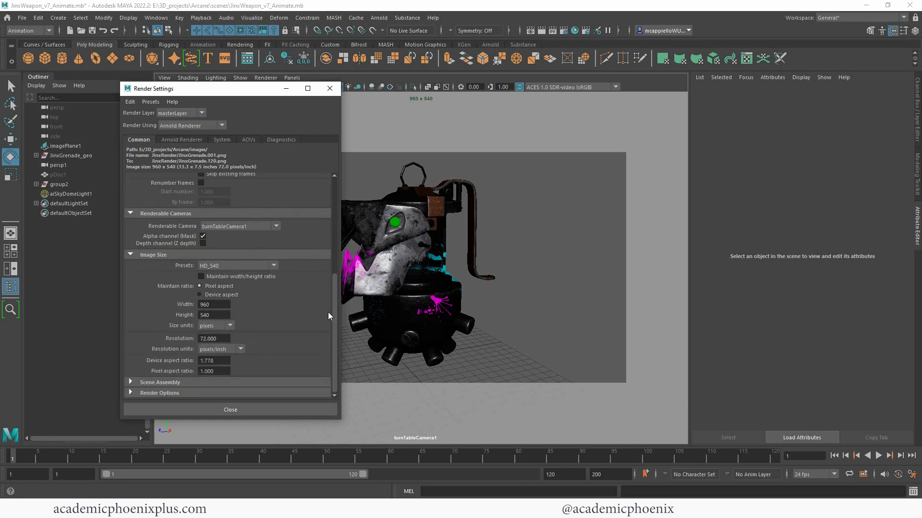
left_click(255, 267)
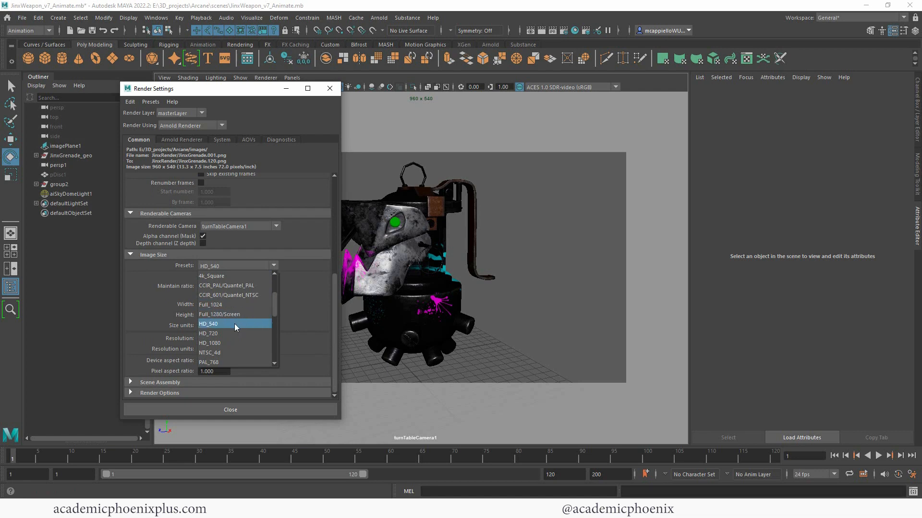
left_click(234, 323)
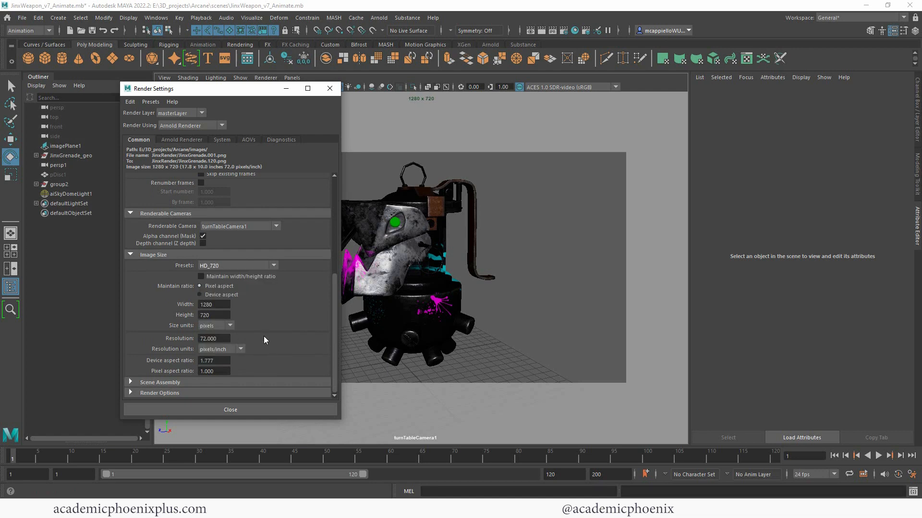
left_click(253, 268)
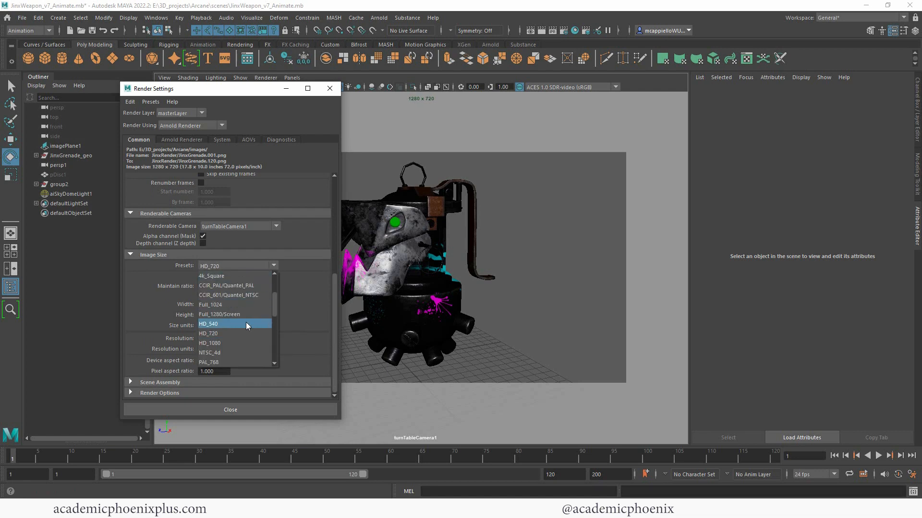
left_click(237, 344)
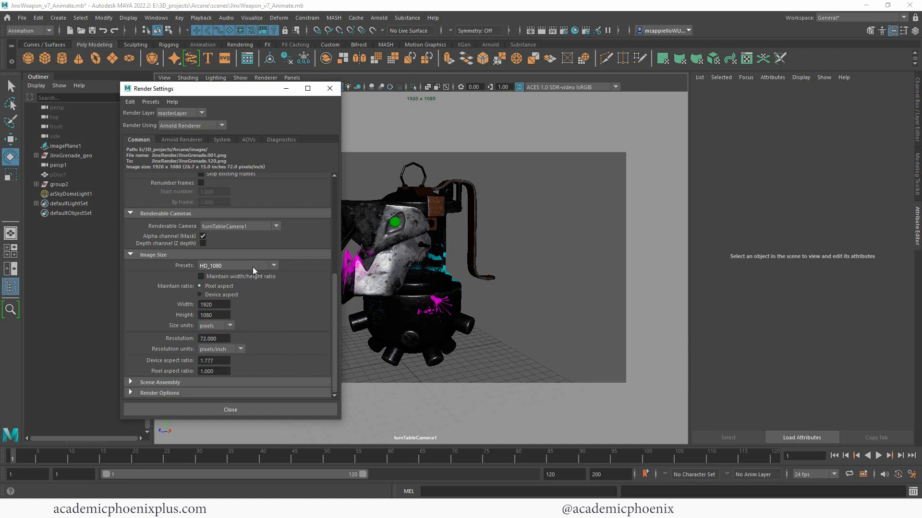
left_click(253, 267)
left_click(235, 335)
- Set Diffuse and Specular samples to 3, enable adaptive sampling at Max Camera (AA) 10, then close
left_click(182, 140)
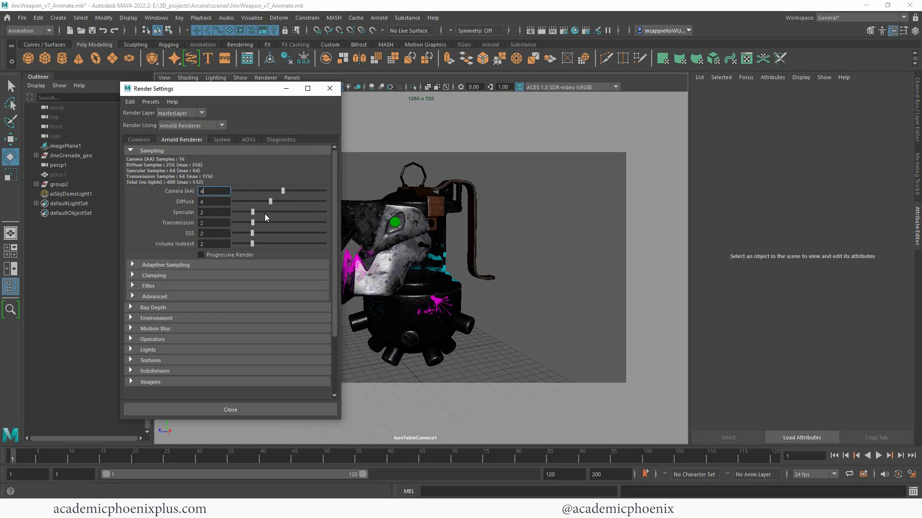
left_click_drag(269, 202, 262, 206)
left_click(182, 265)
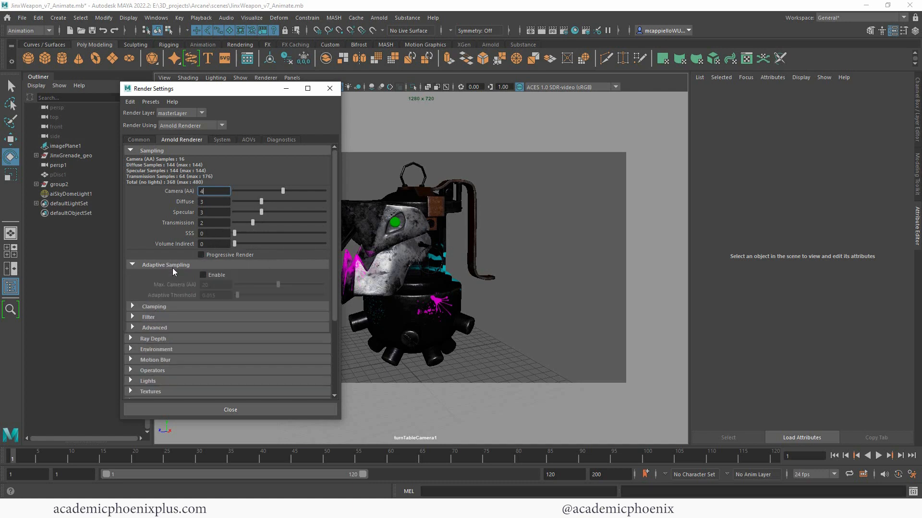
left_click(216, 274)
left_click_drag(280, 285, 254, 285)
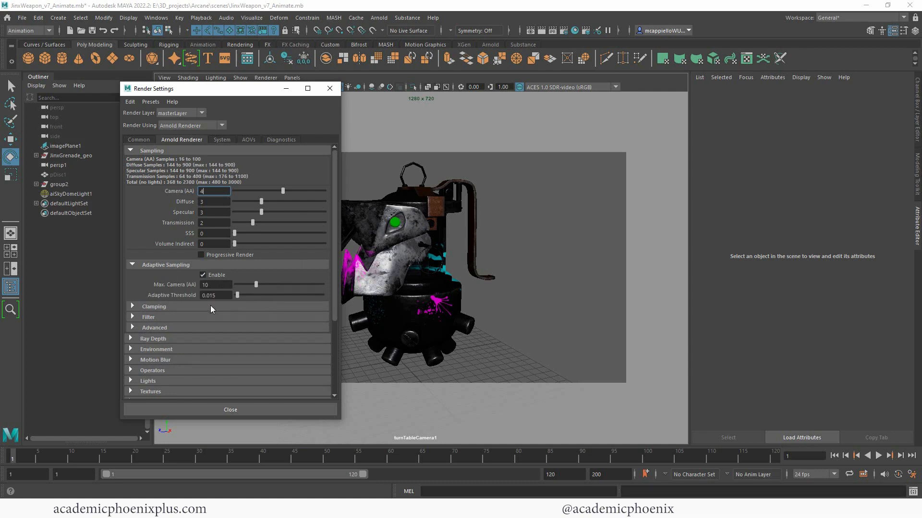
left_click(330, 88)
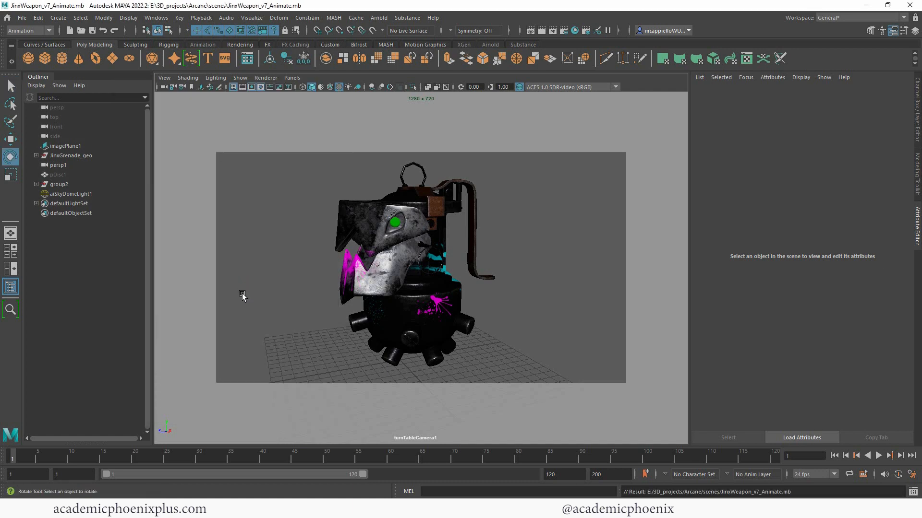
- Switch to the Rendering menu set and run Render Sequence for all 120 turntable frames
left_click(28, 31)
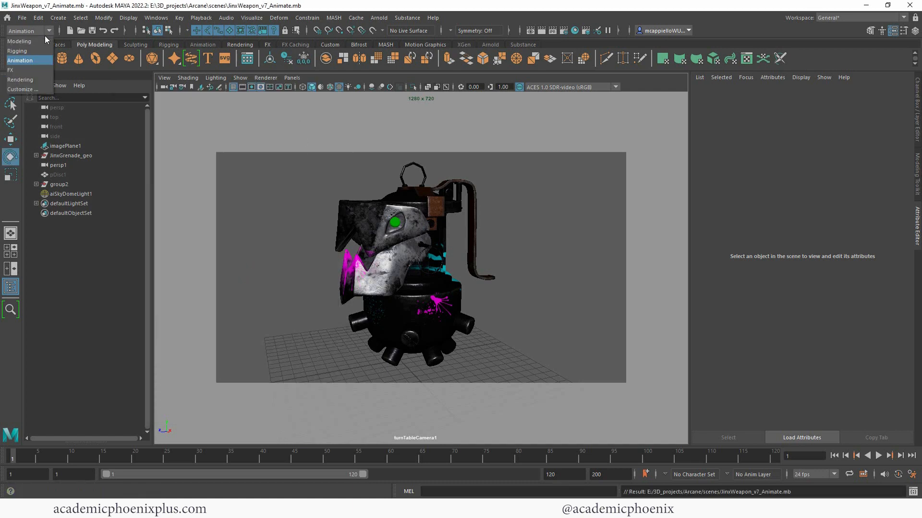
left_click(29, 81)
left_click(264, 18)
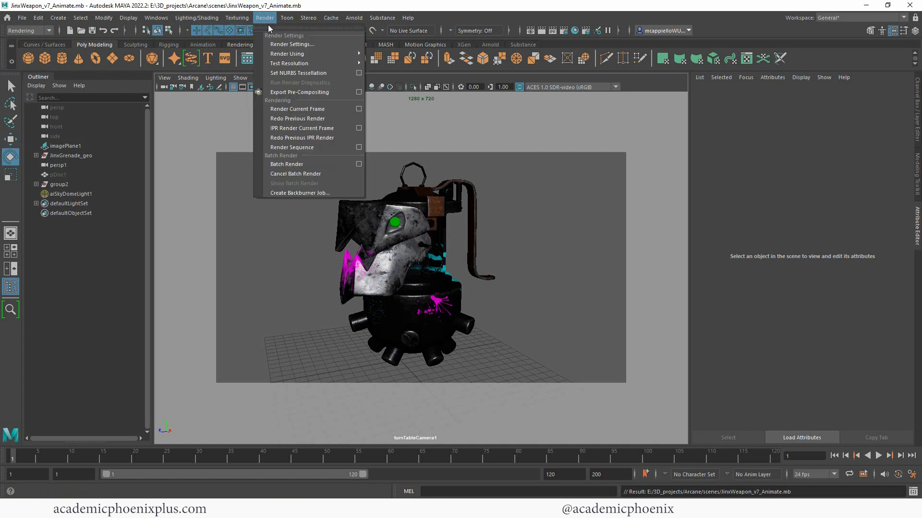
left_click(356, 148)
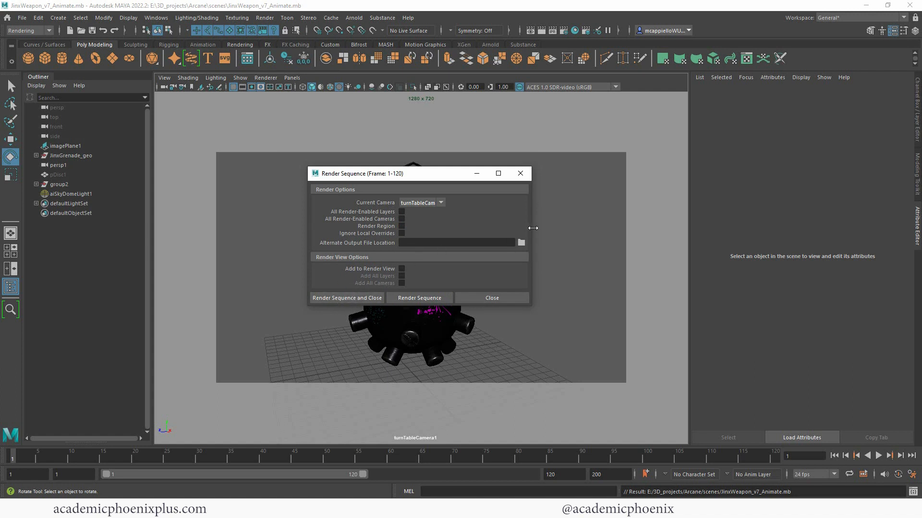
left_click(519, 174)
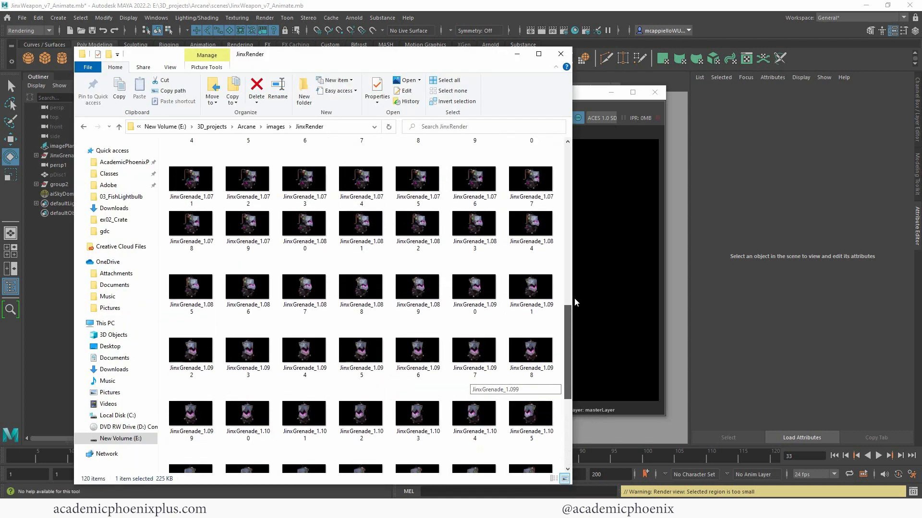
- Open JinxGrenade_1.001 in Photos, step through several frames to check the rotation, then close it
left_click_drag(568, 312, 568, 153)
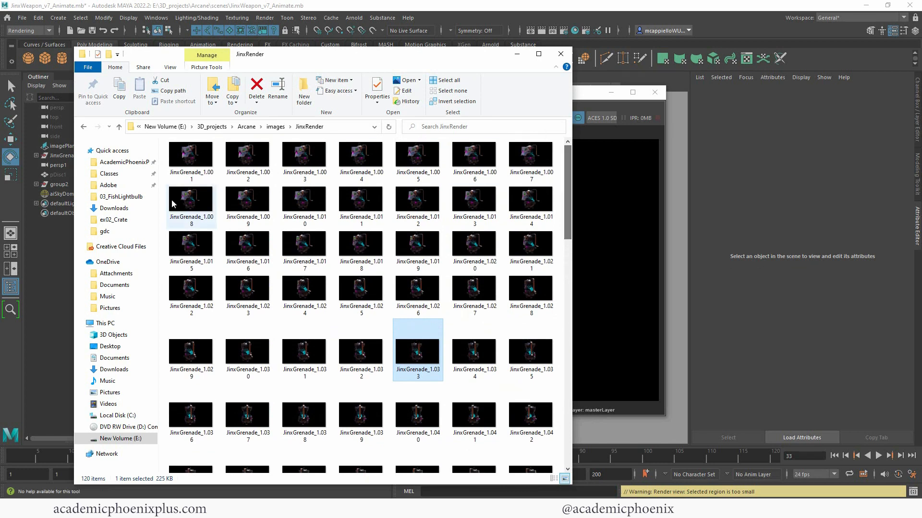
left_click(205, 169)
double_click(205, 169)
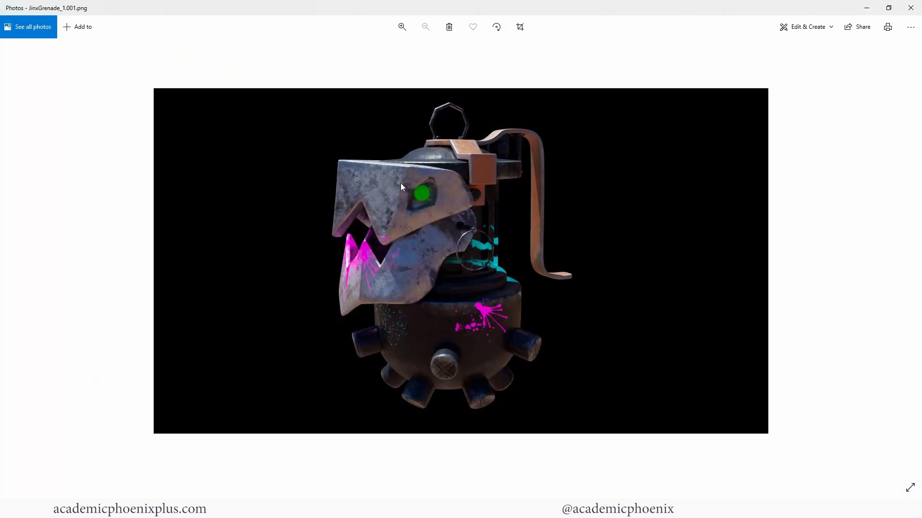
key("Right")
key("Right")
key("Right")
key("Right")
key("Right")
key("Right")
key("Right")
key("Right")
key("Right")
key("Right")
key("Right")
key("Right")
key("Right")
key("Right")
key("Right")
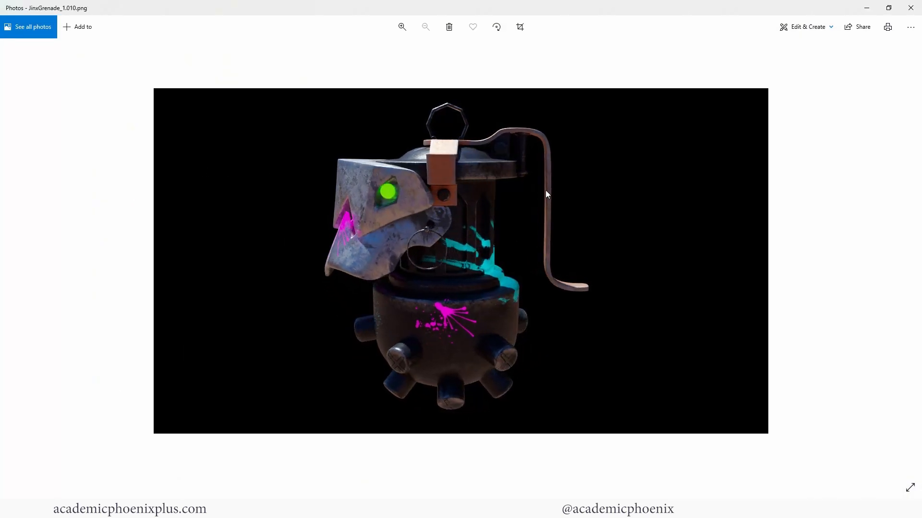
key("Right")
key("Right")
key("Right")
key("Right")
key("Right")
key("Right")
key("Right")
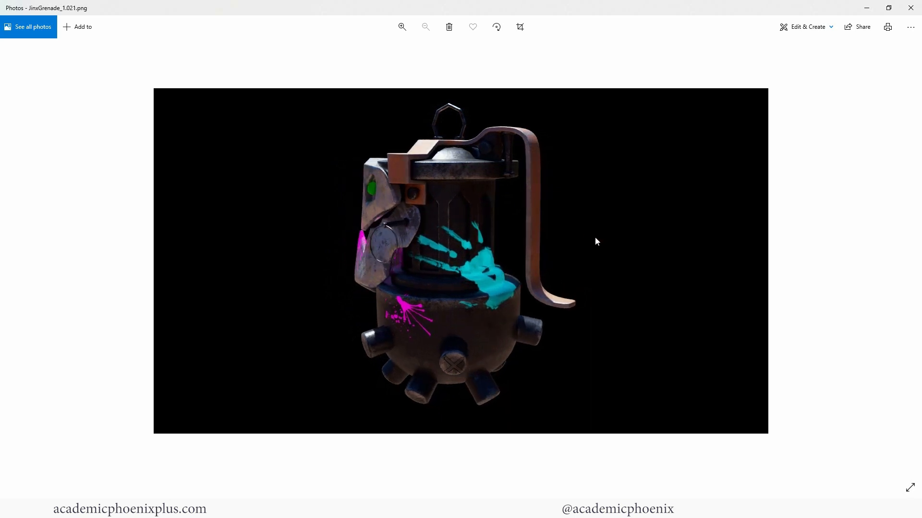
key("Right")
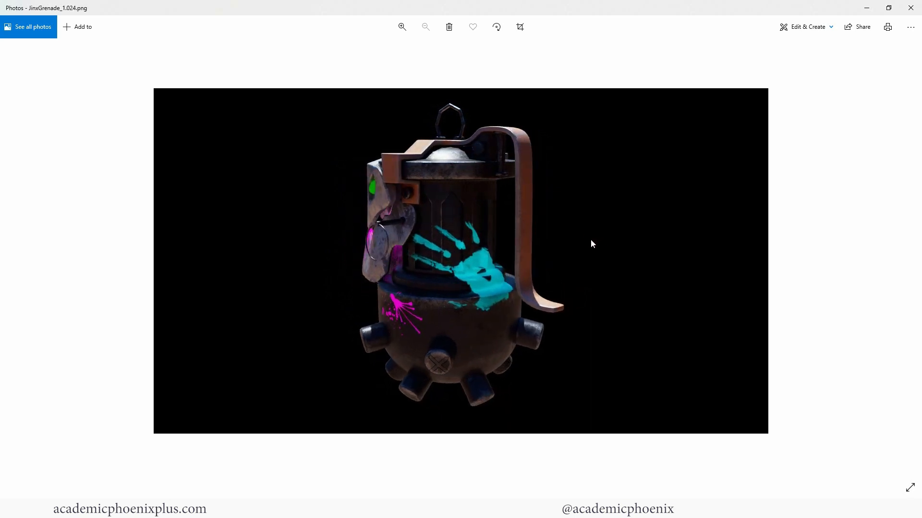
key("Right")
key("Right")
key("Right")
key("Right")
key("Right")
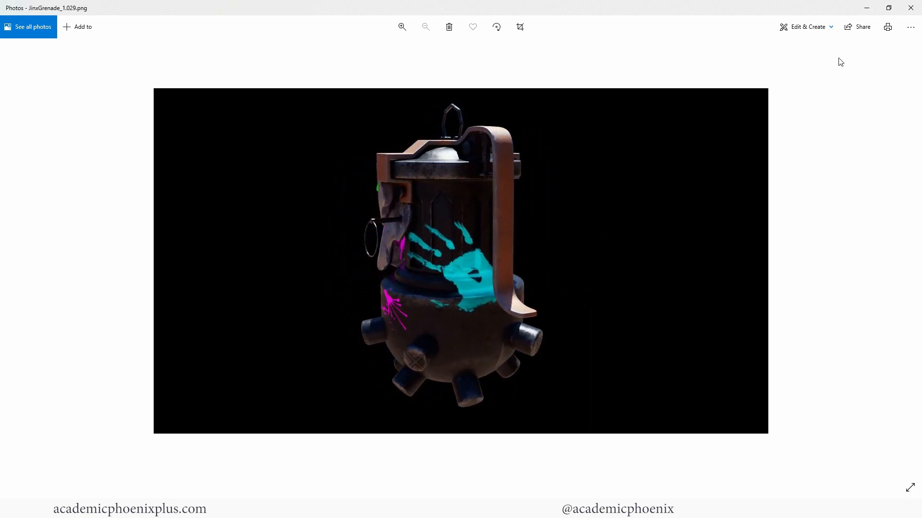
left_click(910, 8)
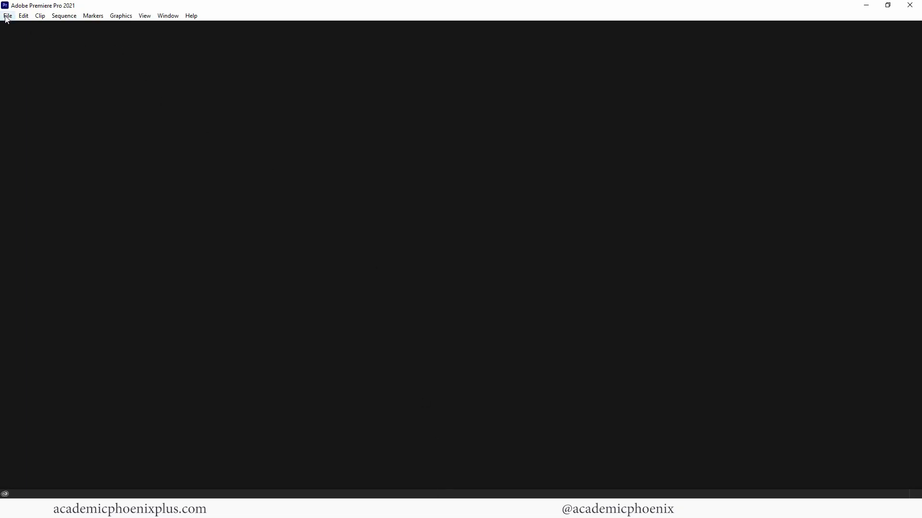
- Create a new project named JinxGranade saved in E:\3D_projects\Arcane\movies
left_click(8, 16)
mouse_move(95, 26)
left_click(188, 26)
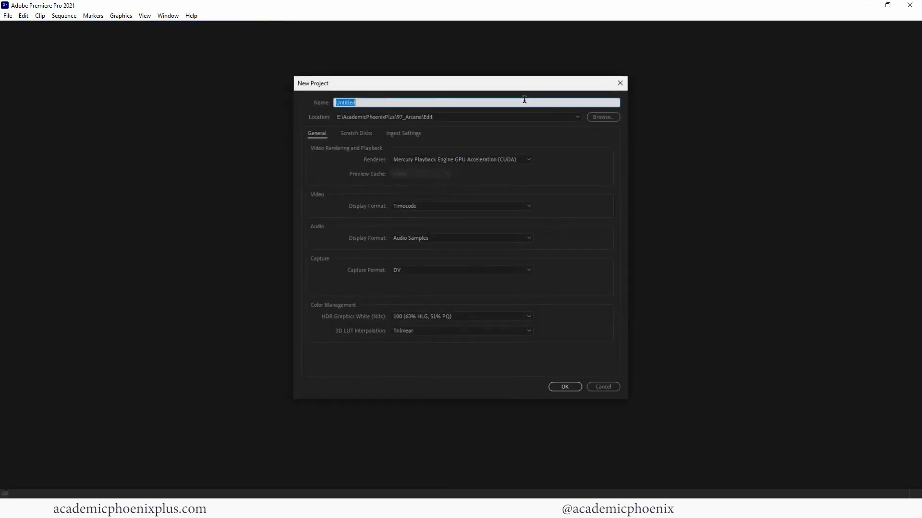
type("Jin")
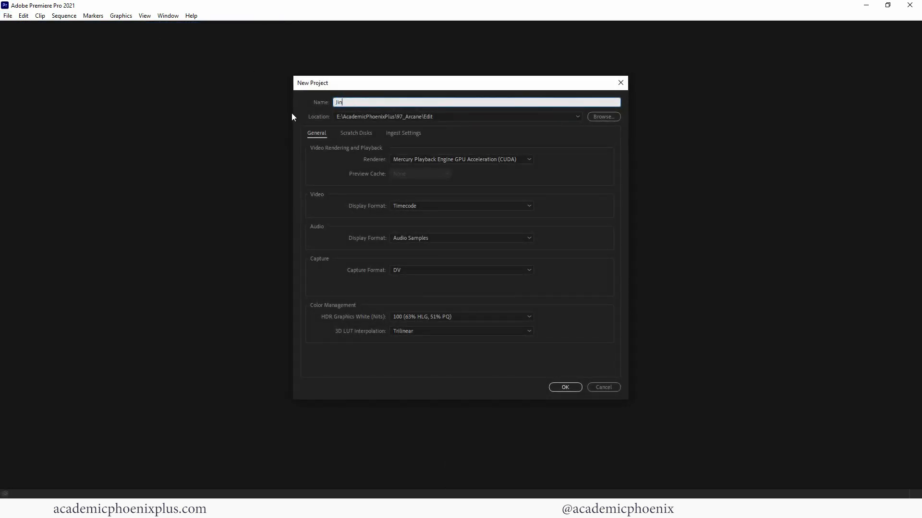
type("xGrand")
left_click(603, 116)
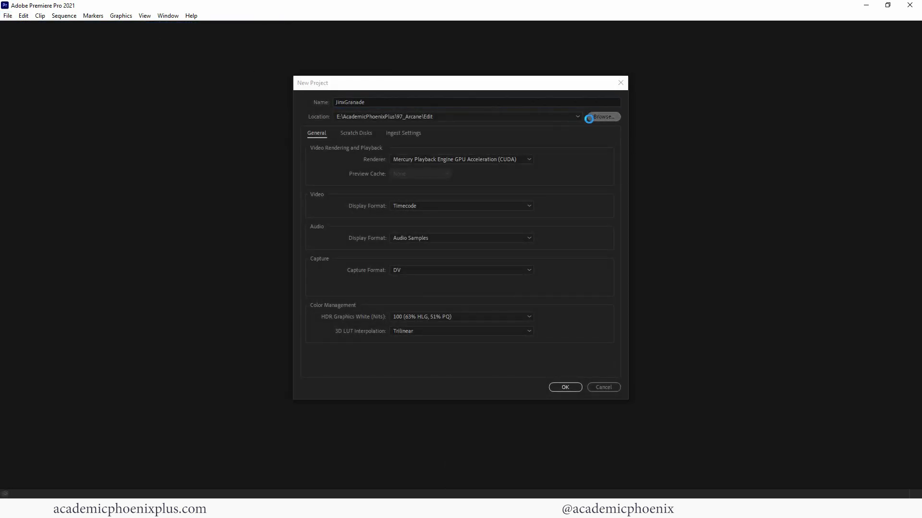
left_click(418, 116)
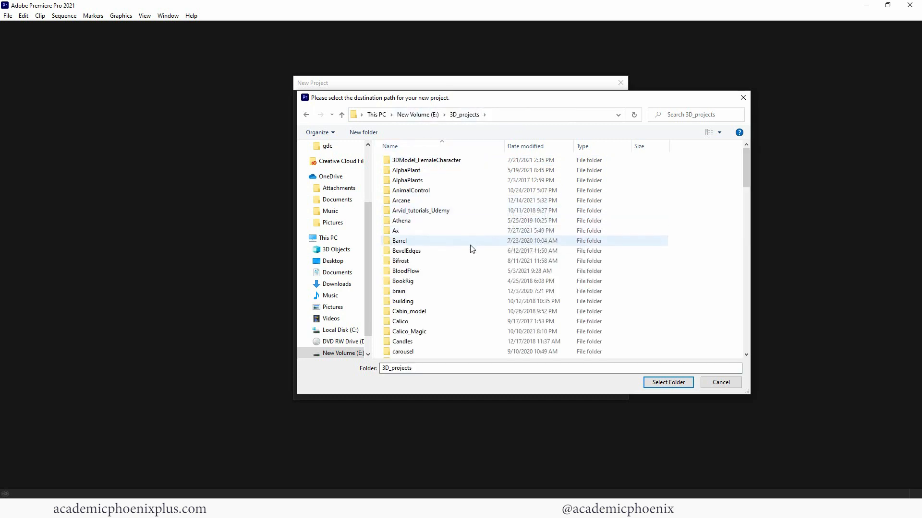
double_click(422, 200)
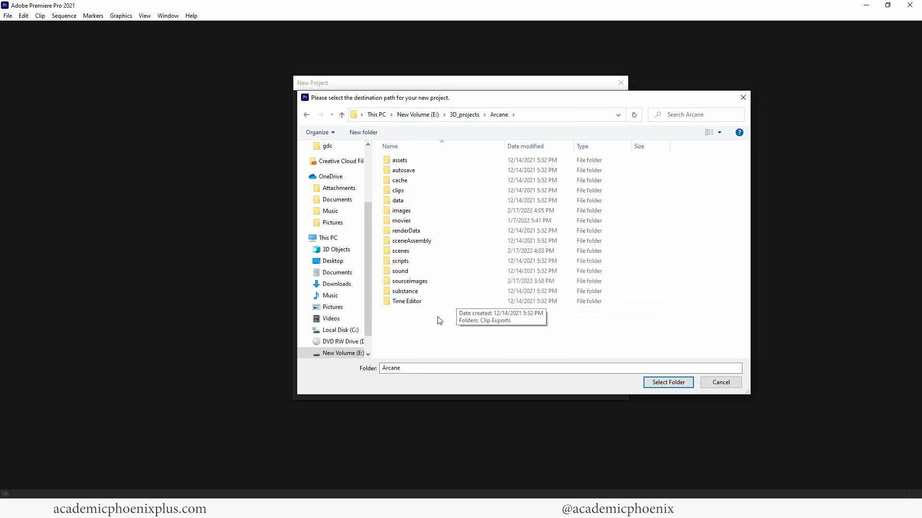
double_click(423, 223)
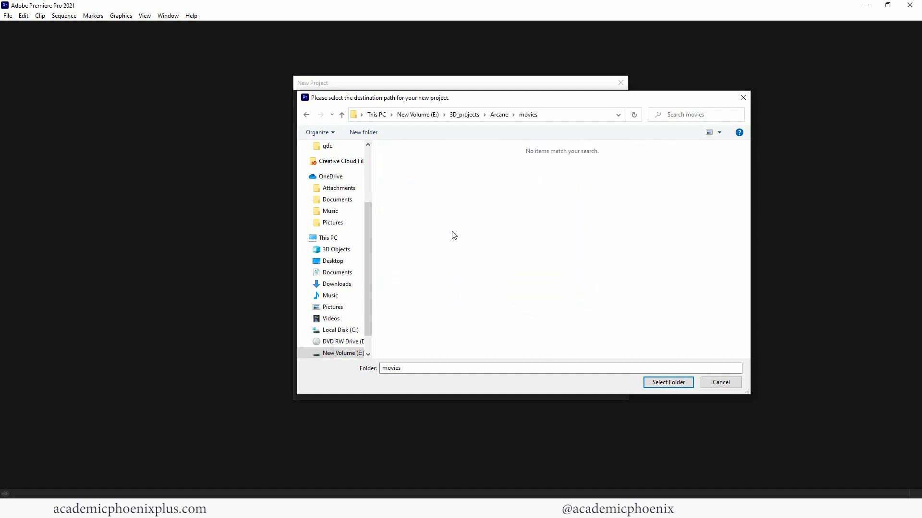
left_click(660, 383)
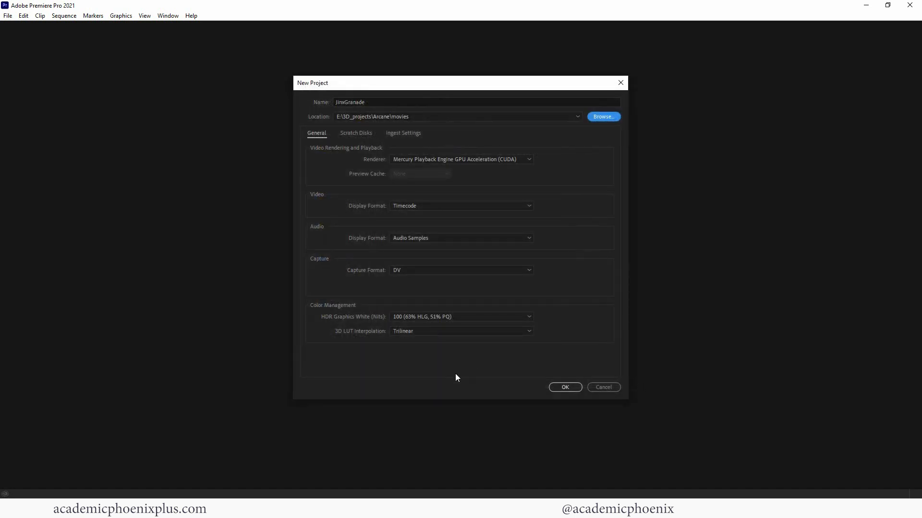
left_click(565, 387)
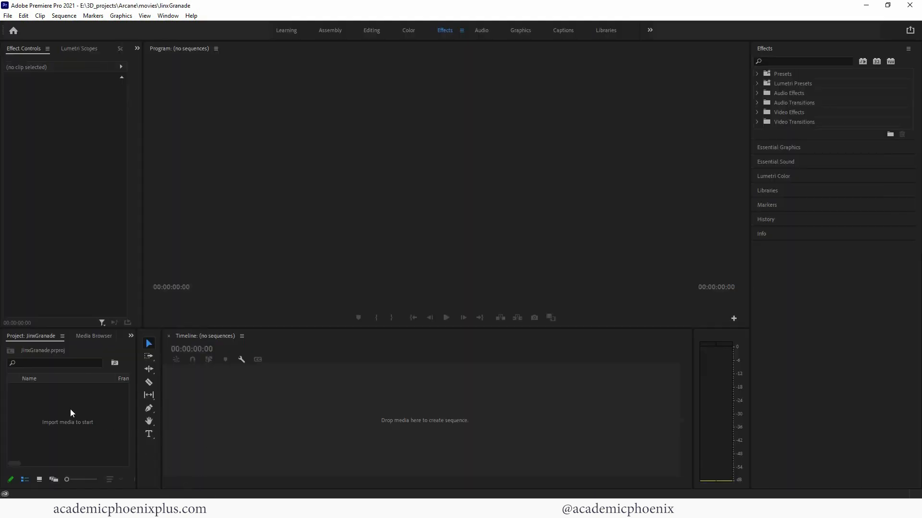
- Import JinxGrenade_1.001 from the JinxRender folder as an image sequence
left_click(8, 16)
left_click(72, 289)
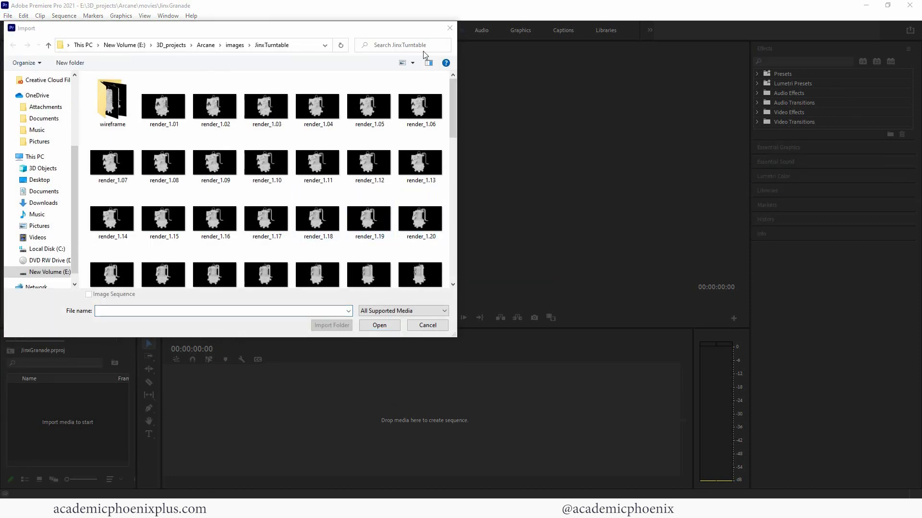
left_click(235, 45)
double_click(130, 99)
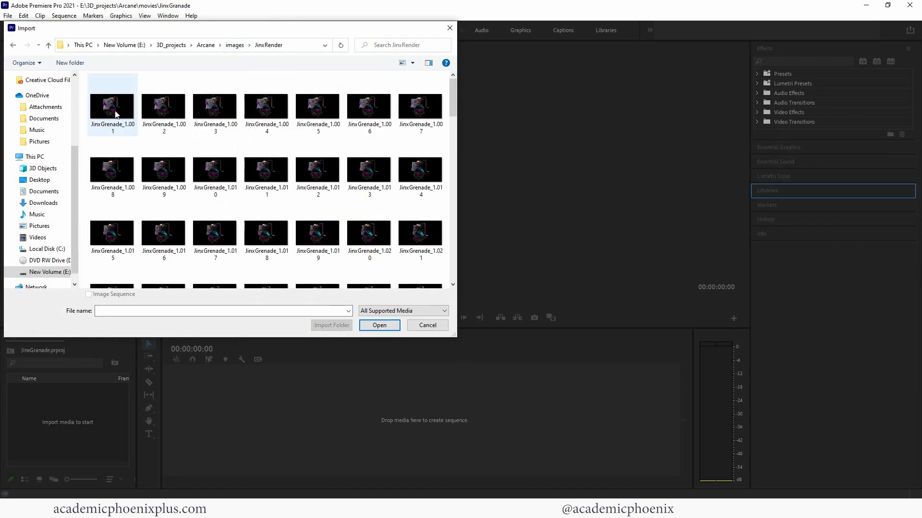
left_click(116, 115)
left_click(89, 294)
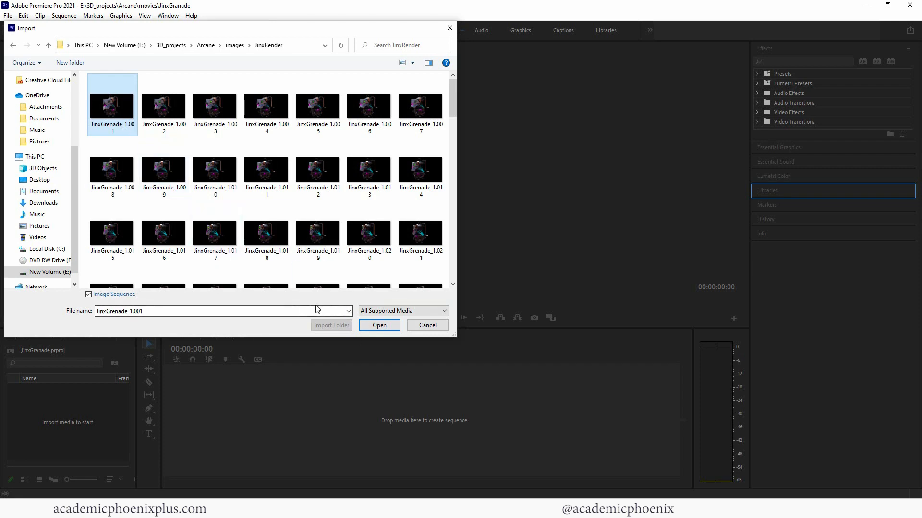
left_click(379, 326)
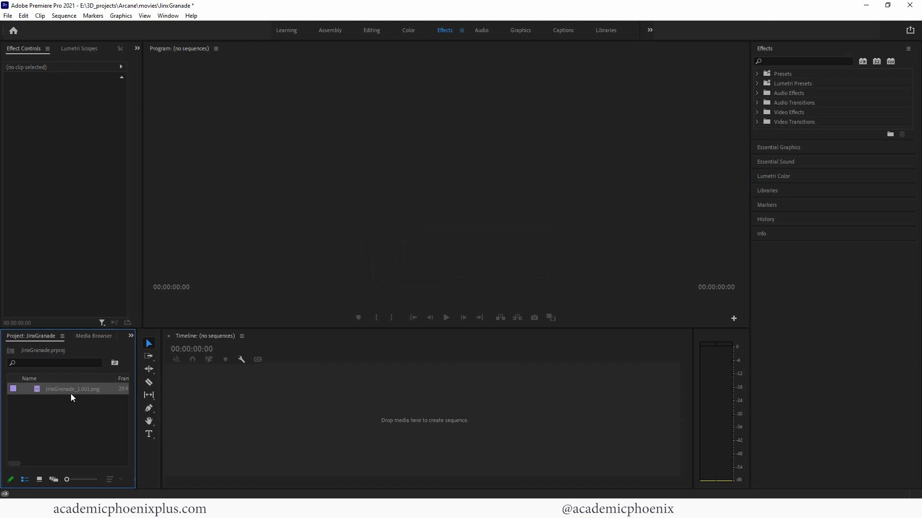
- Build a sequence from the grenade clip, paste a second copy after it, play it, and scrub the smoke
left_click_drag(72, 398, 245, 358)
key("space")
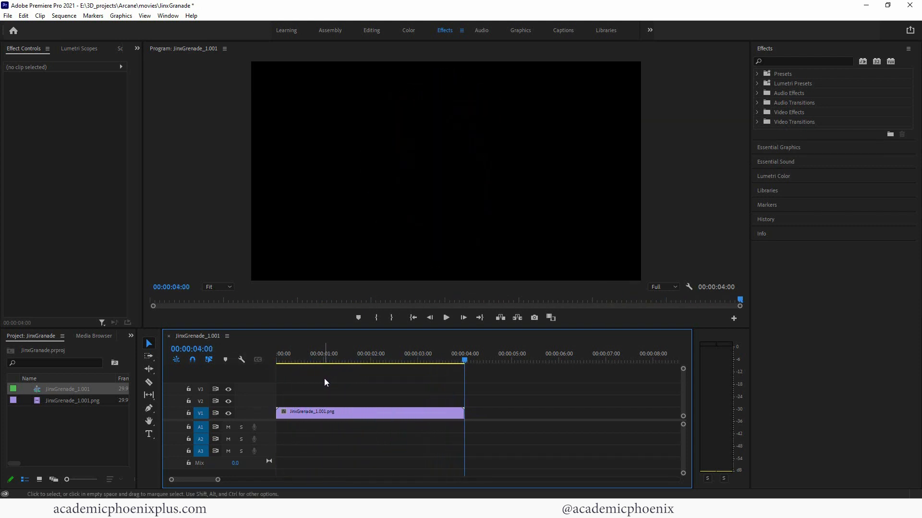
left_click(335, 413)
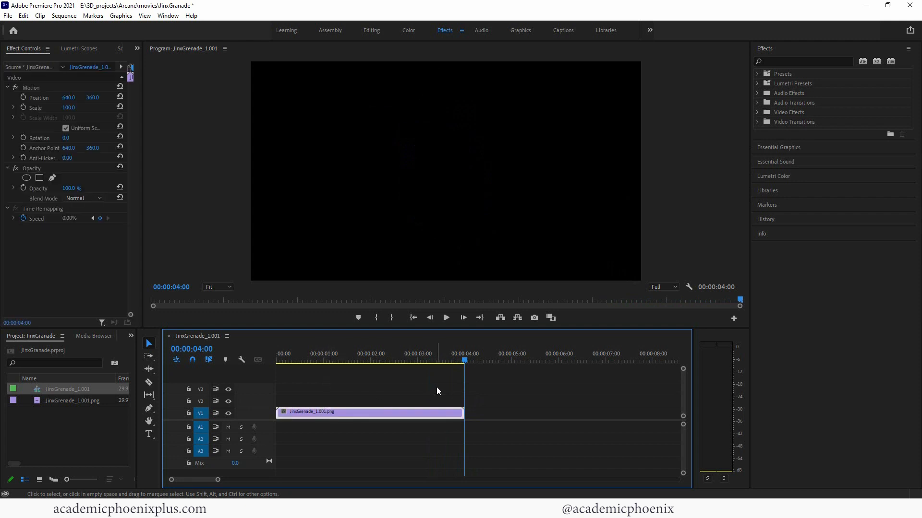
key("ctrl+v")
left_click_drag(370, 358, 243, 357)
key("space")
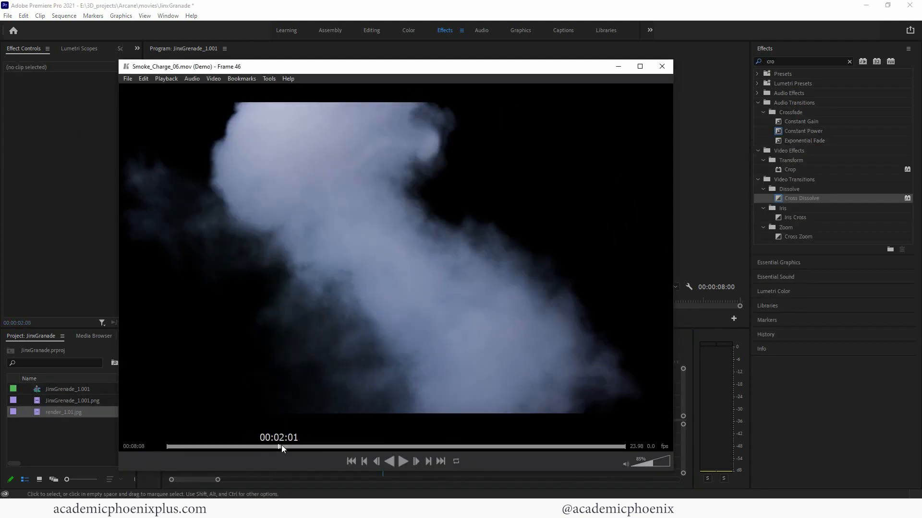
left_click_drag(281, 445, 308, 445)
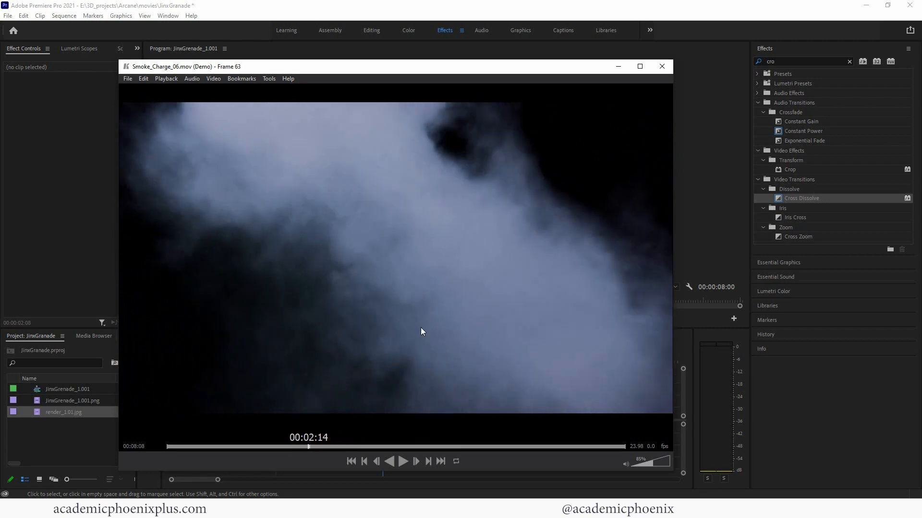
- Place Smoke_Charge_06 on V2, trim it and align it with the sequence start
left_click(663, 66)
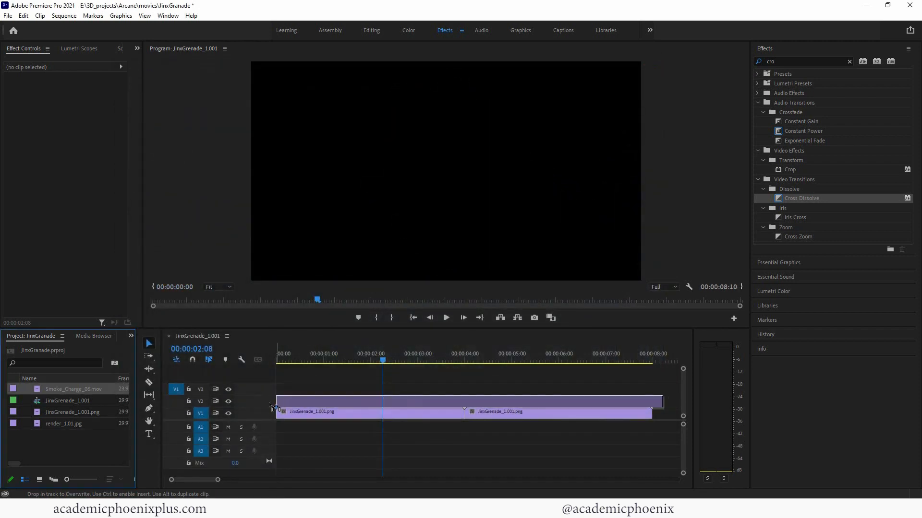
left_click_drag(381, 362, 383, 362)
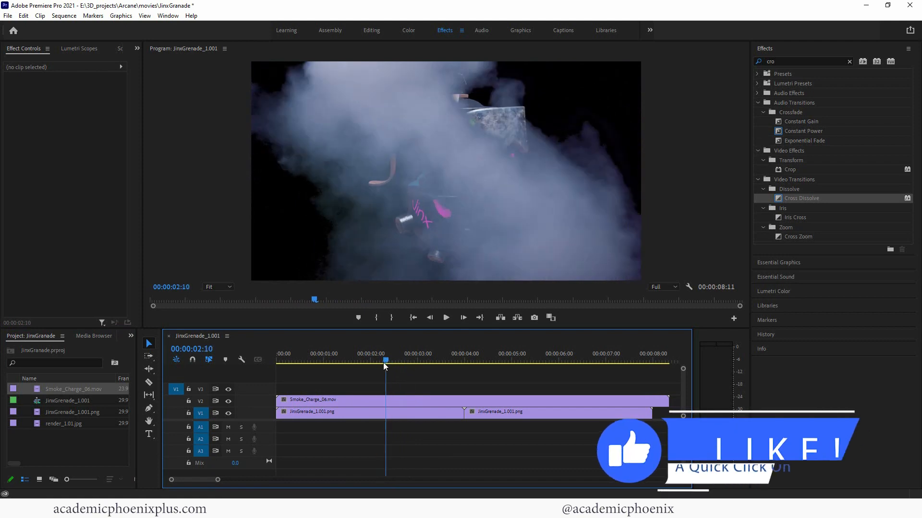
left_click_drag(357, 403, 332, 401)
left_click_drag(277, 402, 369, 403)
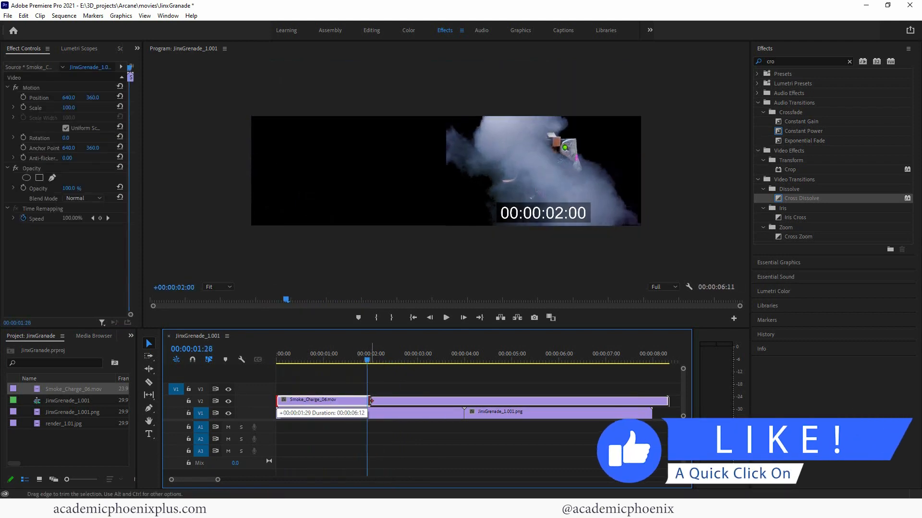
left_click_drag(384, 402, 347, 402)
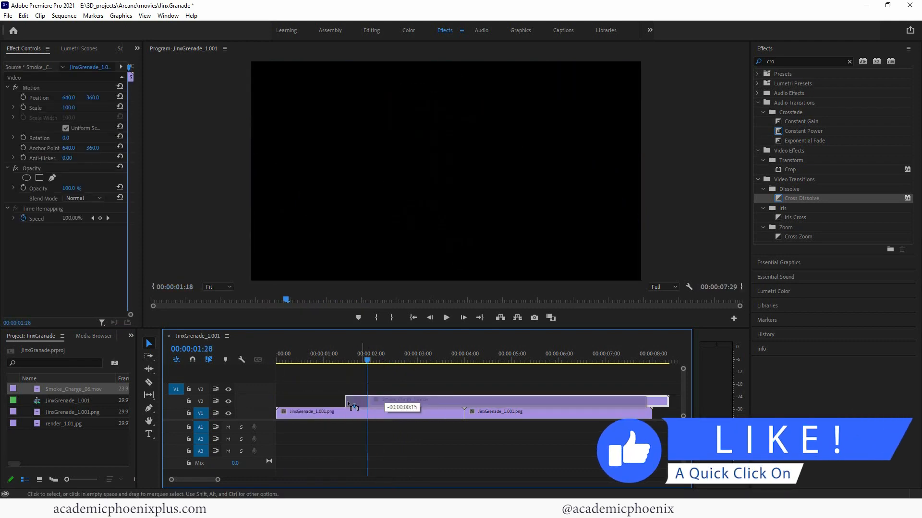
left_click_drag(286, 405, 284, 403)
left_click_drag(294, 356, 329, 361)
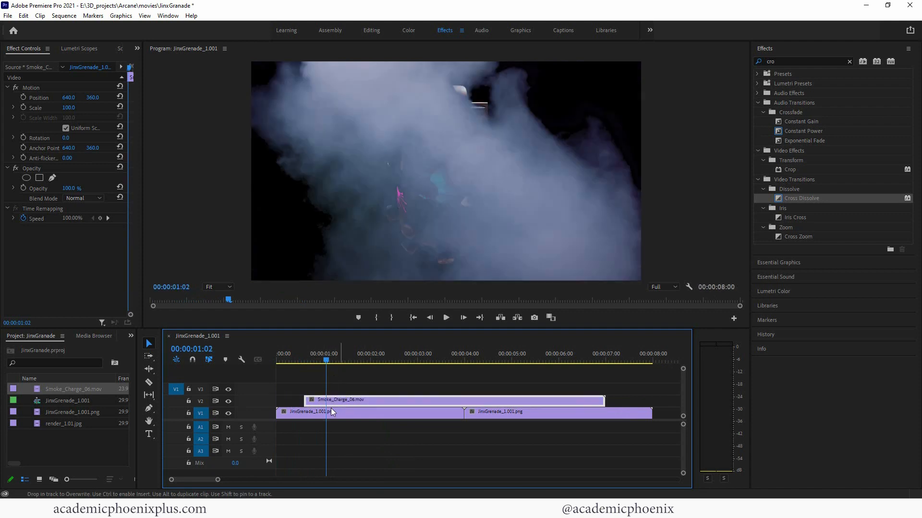
- Try Darken, Multiply and Color Burn blend modes on the smoke, settling on Screen
left_click(88, 199)
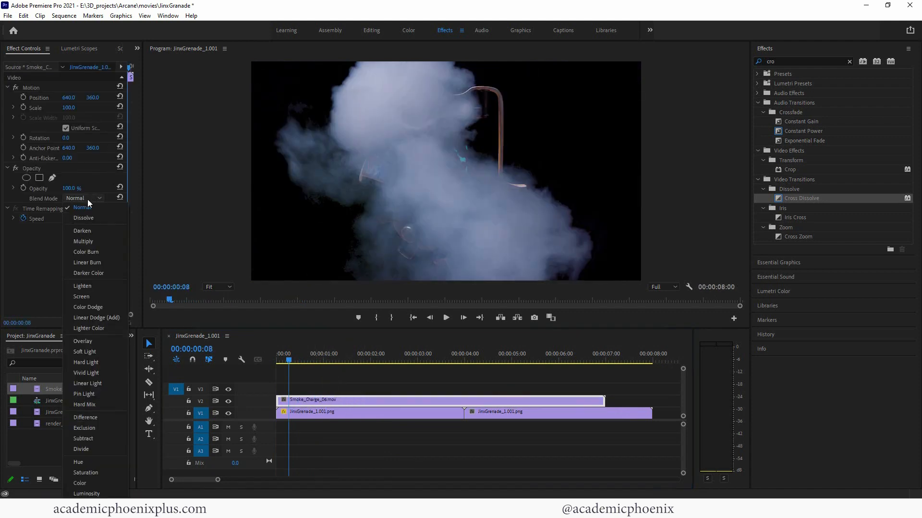
left_click(97, 232)
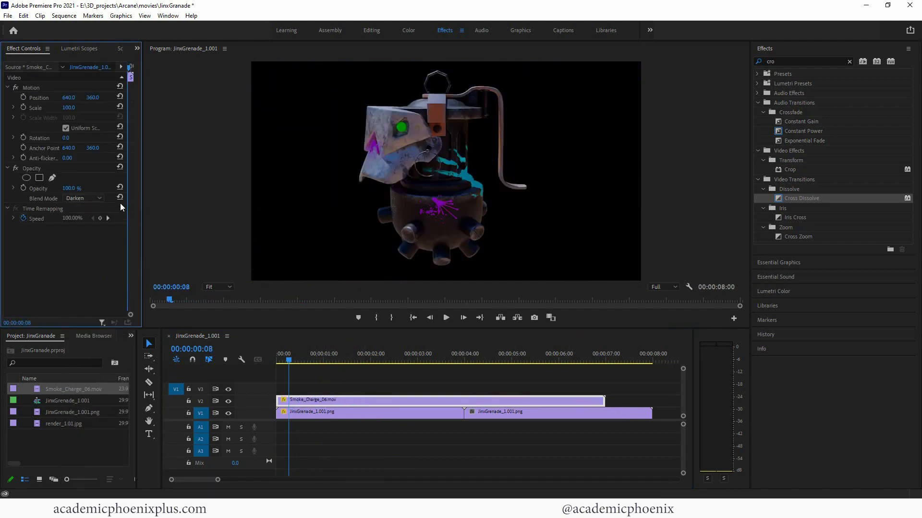
left_click(91, 198)
left_click(88, 244)
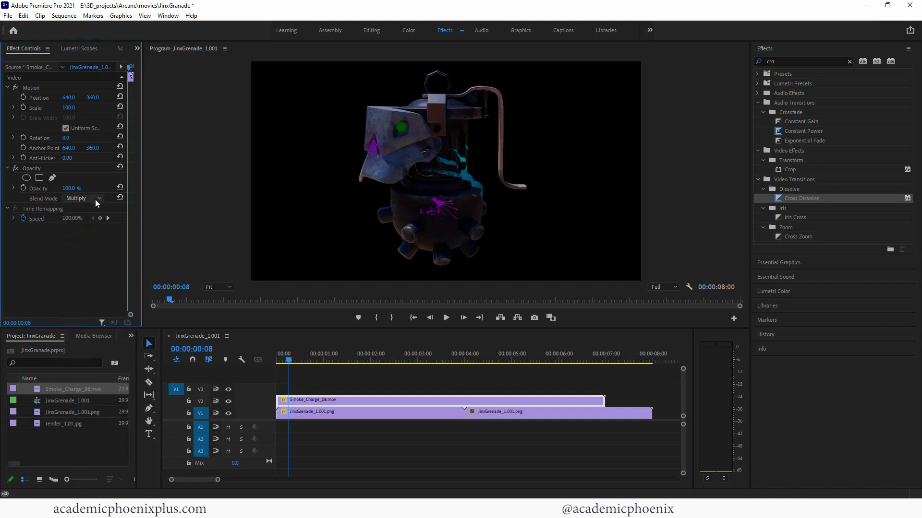
left_click(95, 200)
left_click(91, 250)
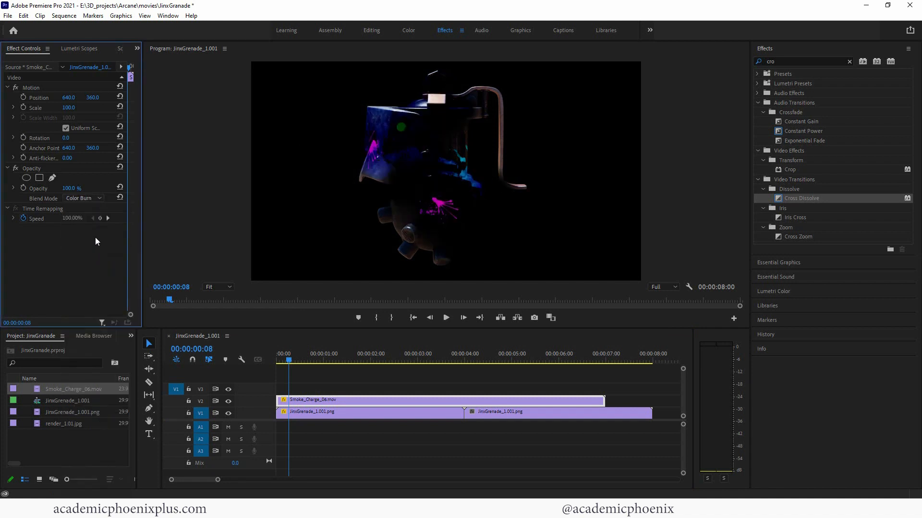
left_click(94, 198)
left_click(88, 294)
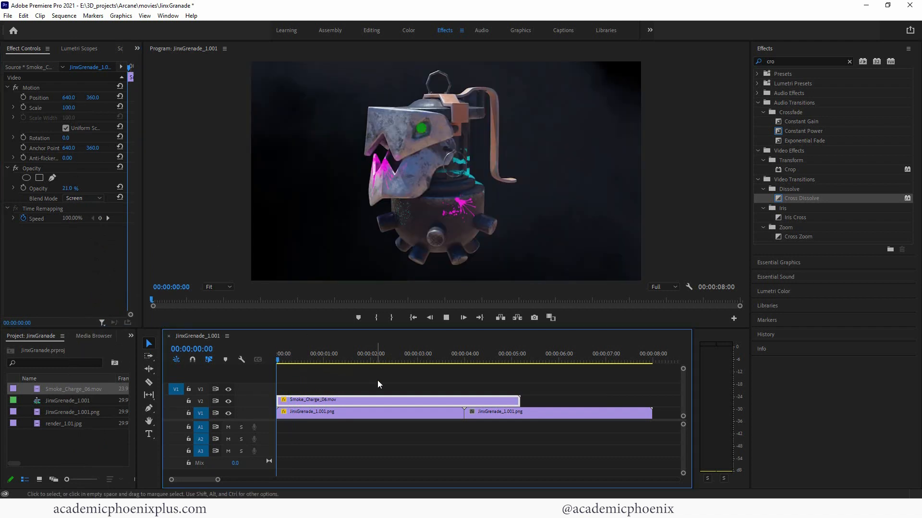
- Preview the smoke overlay, then paste a copy of the Smoke_Charge clip onto track V3
key("space")
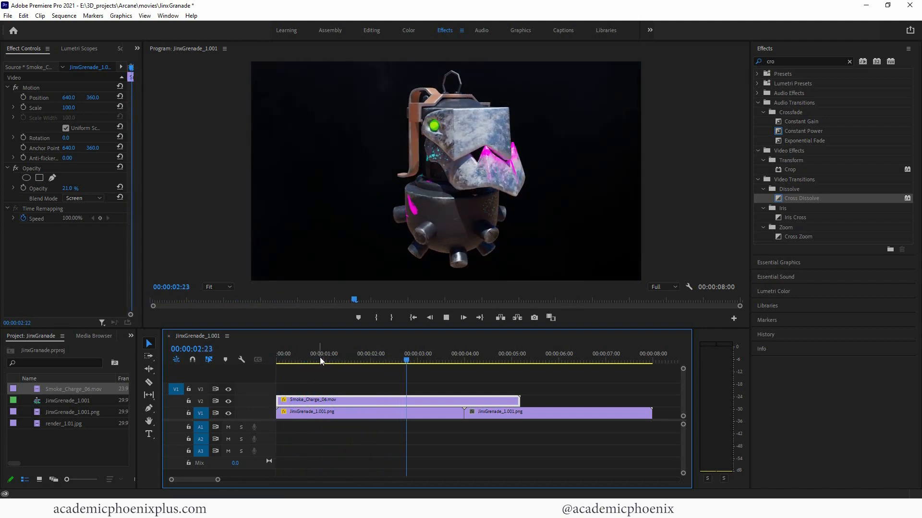
key("space")
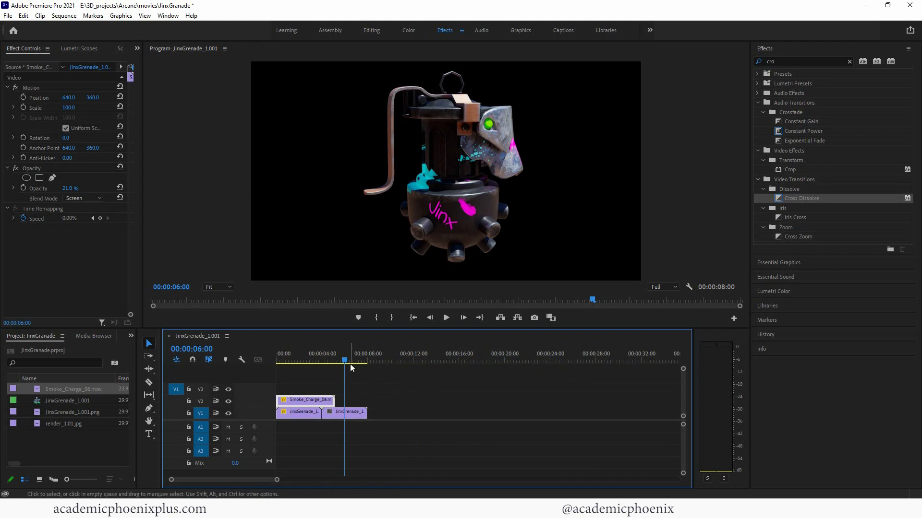
left_click(397, 361)
key(".")
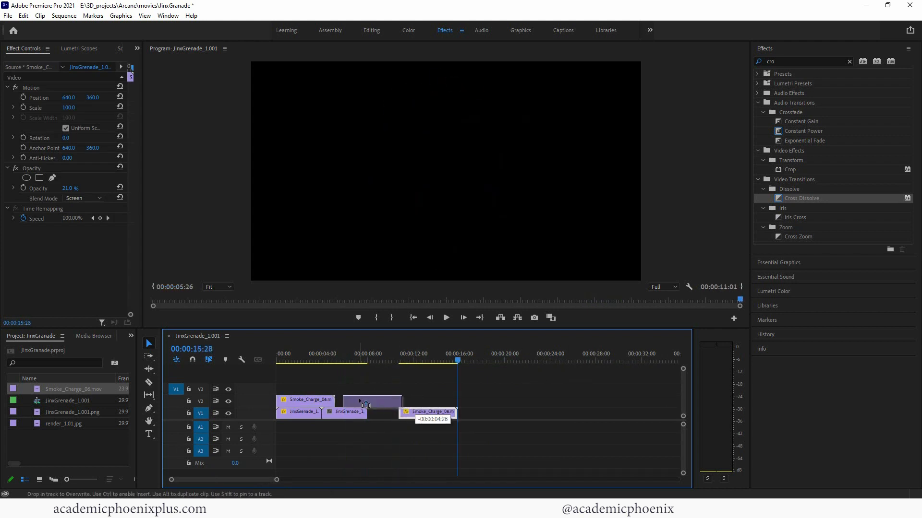
left_click_drag(314, 360, 319, 357)
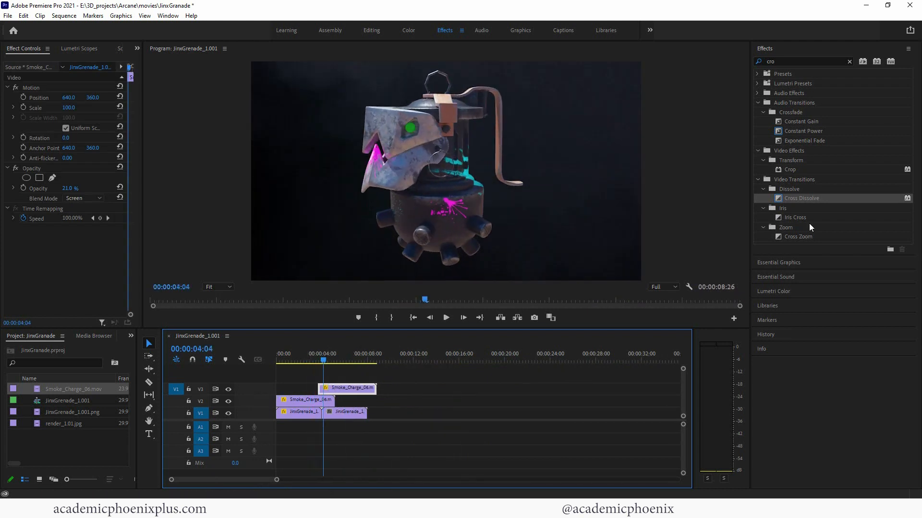
- Start the top smoke clip at about 3:01 with a Cross Dissolve fade-in, then replay the edit
left_click_drag(795, 198, 743, 219)
left_click_drag(326, 386, 325, 387)
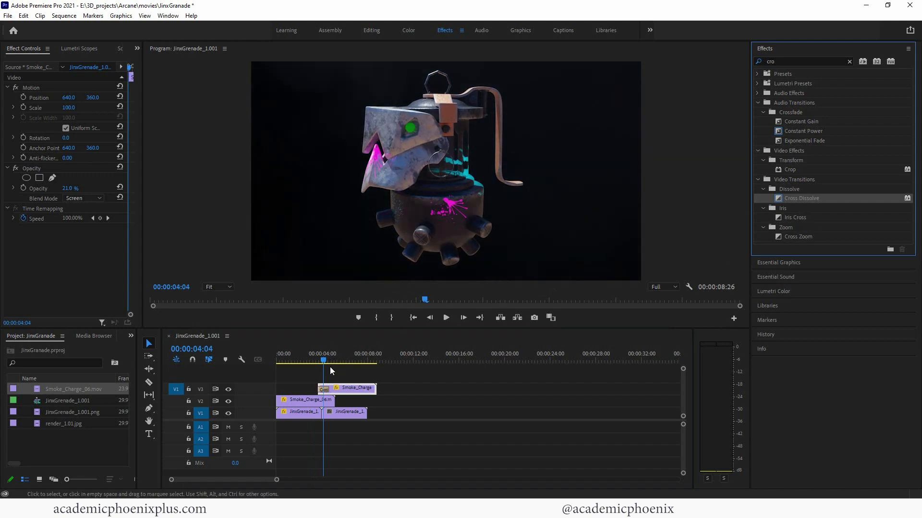
left_click(311, 360)
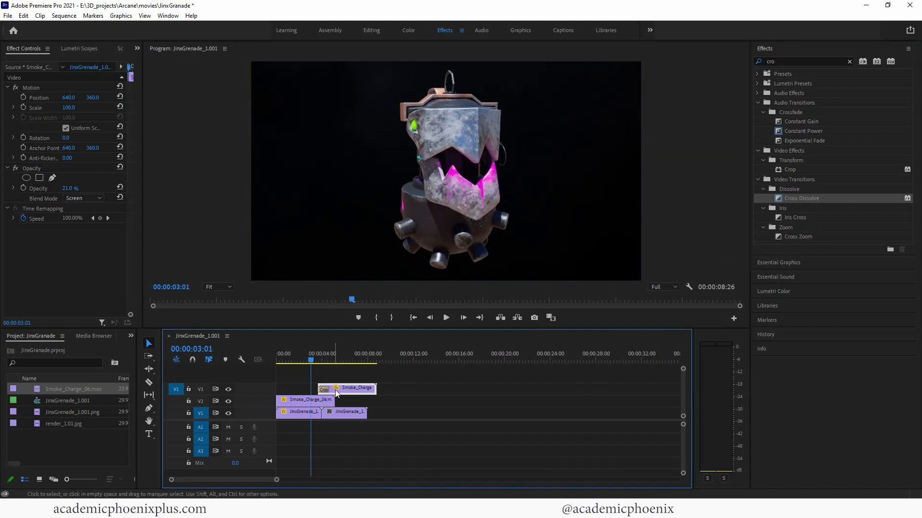
left_click_drag(335, 391, 328, 391)
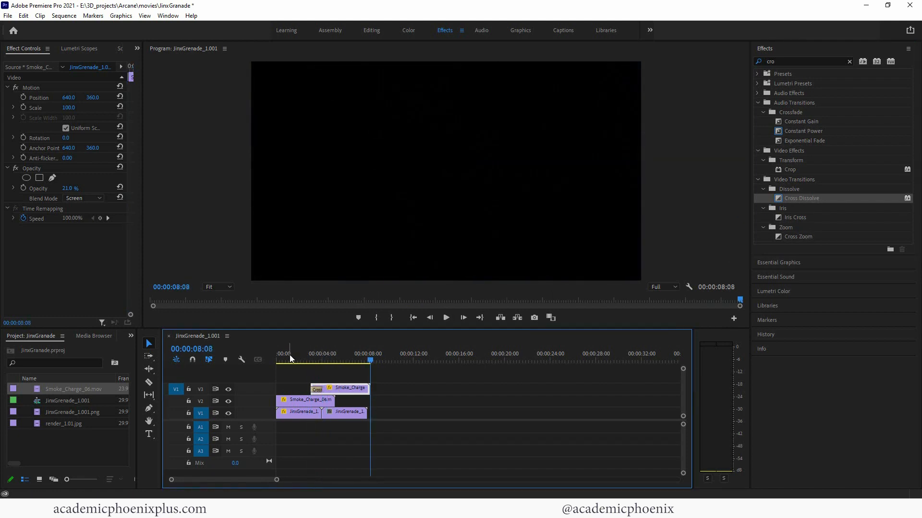
left_click_drag(289, 357, 276, 359)
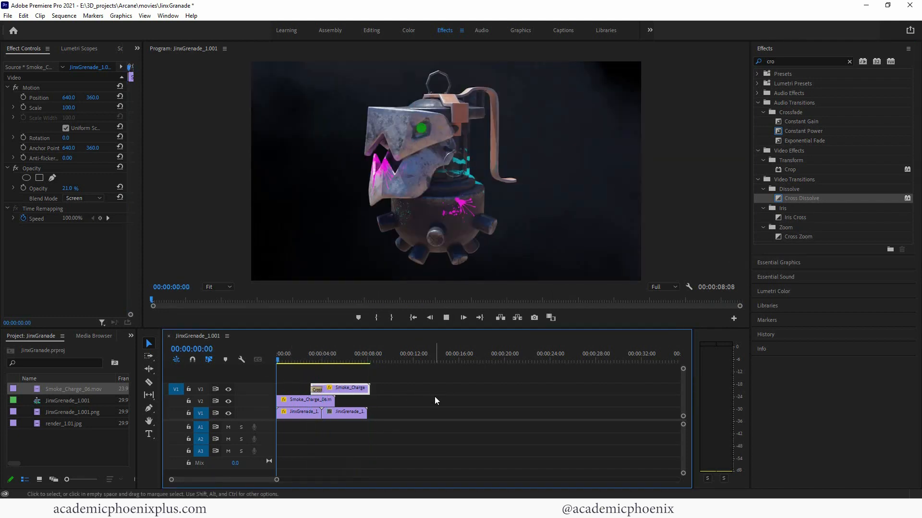
key("space")
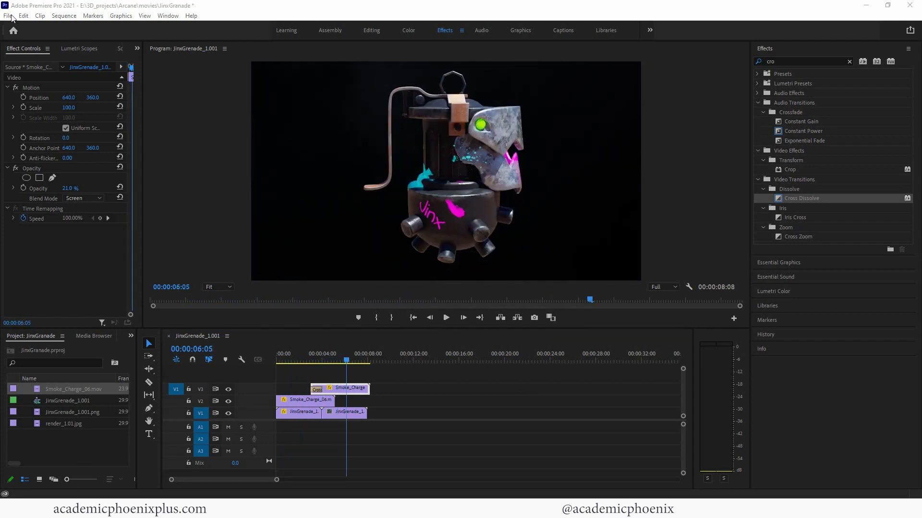
- Export the sequence as H.264 media and queue the job in Media Encoder
left_click(11, 16)
mouse_move(82, 318)
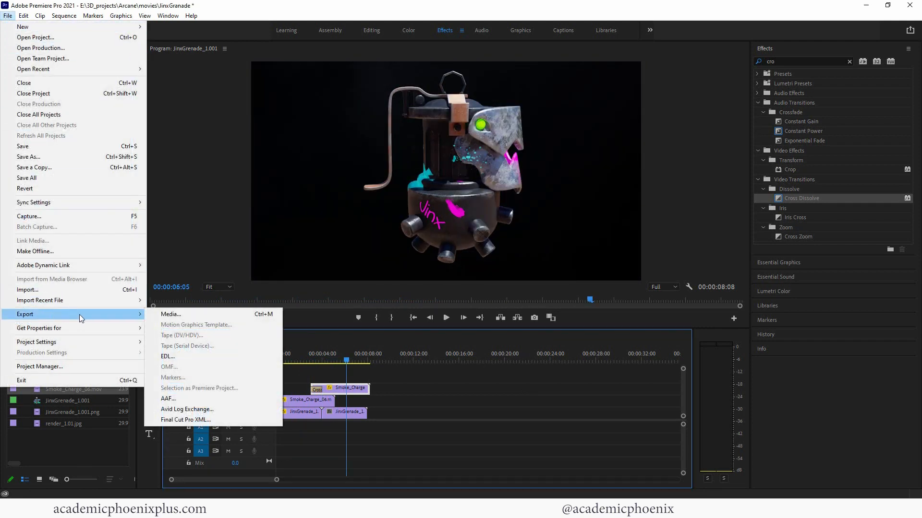
left_click(174, 316)
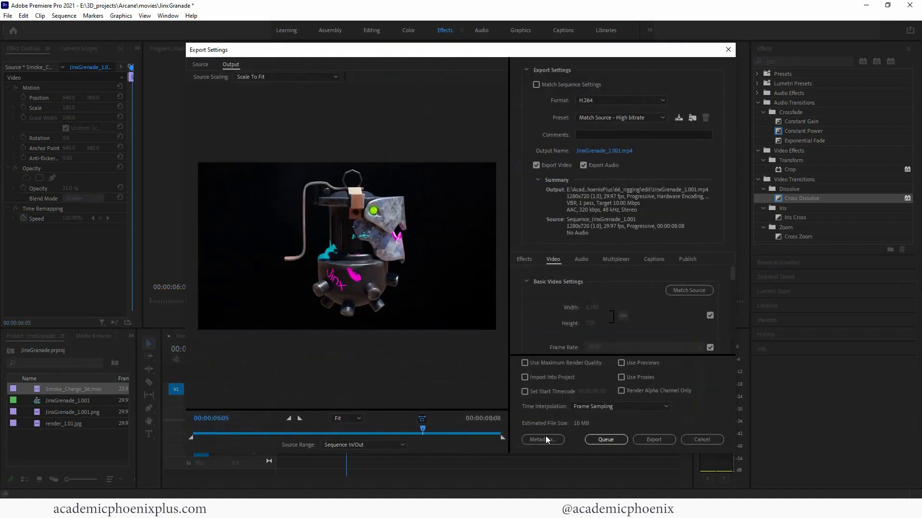
left_click(605, 440)
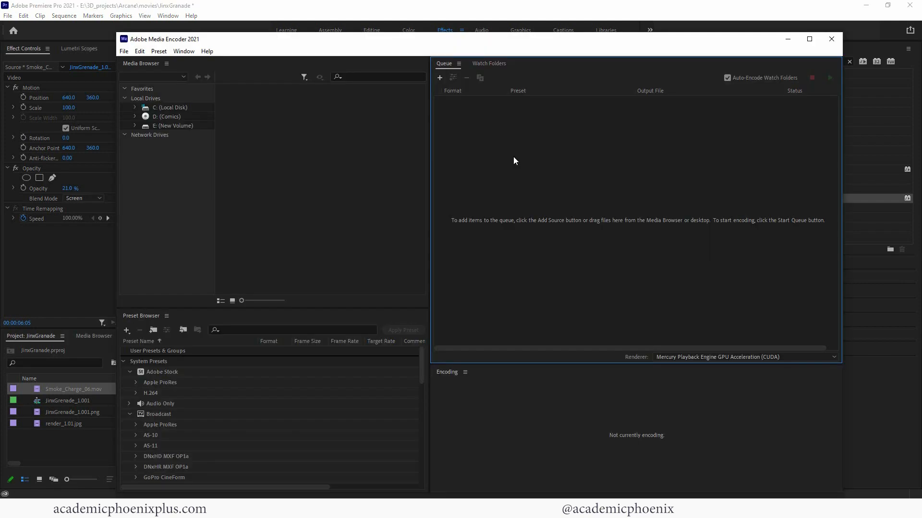
- Keep the Match Source - High bitrate preset and save the output into the Arcane movies folder
left_click(514, 112)
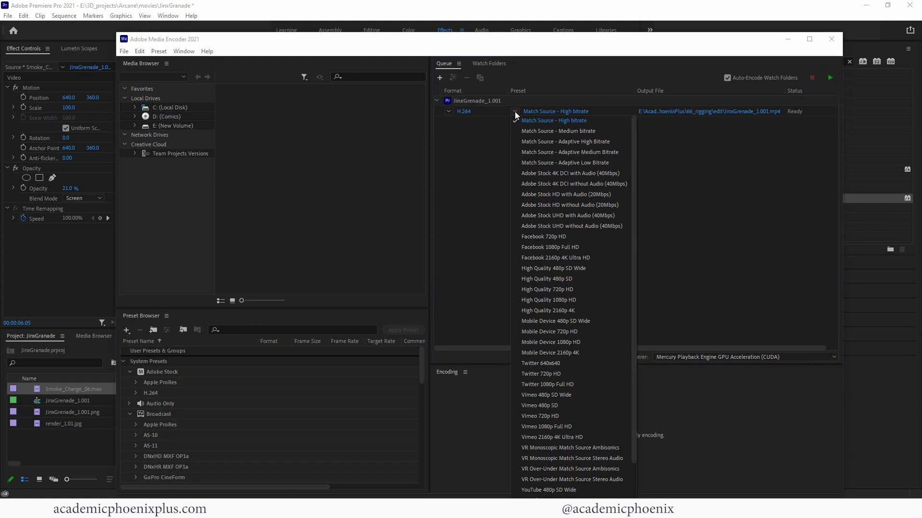
left_click(542, 106)
left_click(702, 112)
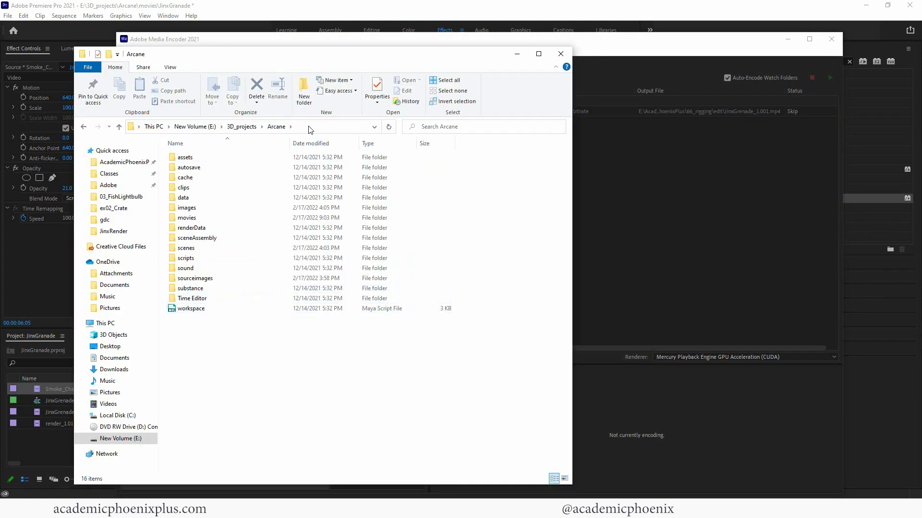
left_click(388, 42)
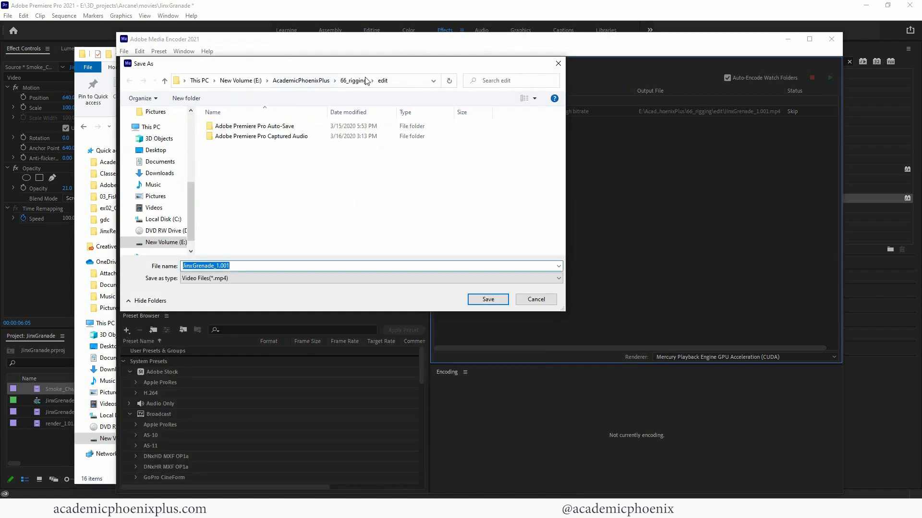
key("Return")
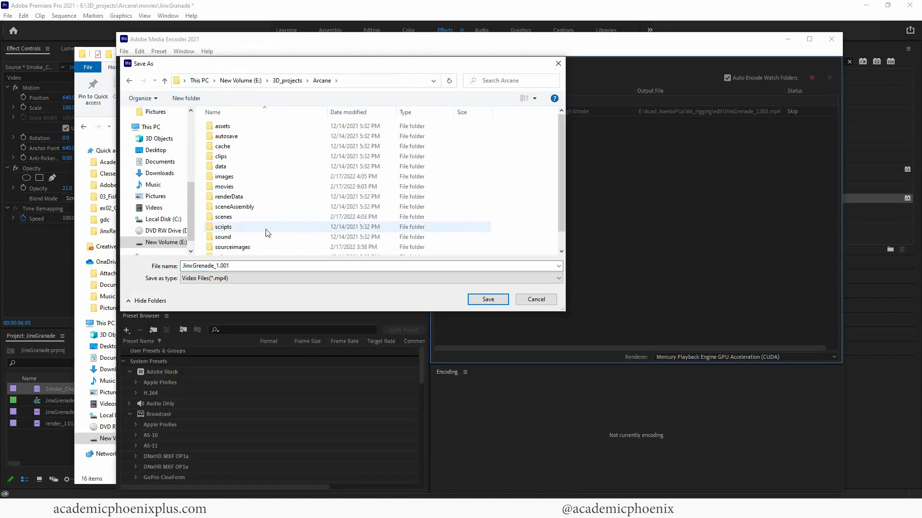
double_click(243, 187)
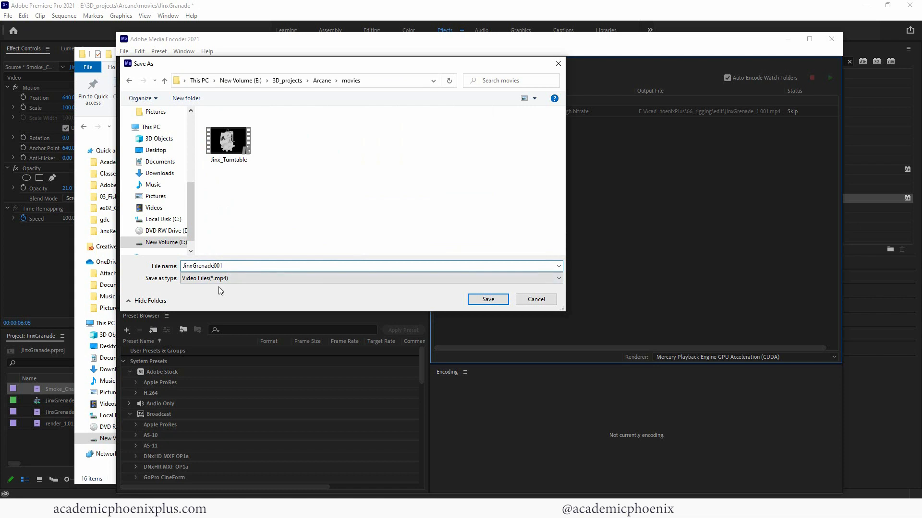
left_click(487, 299)
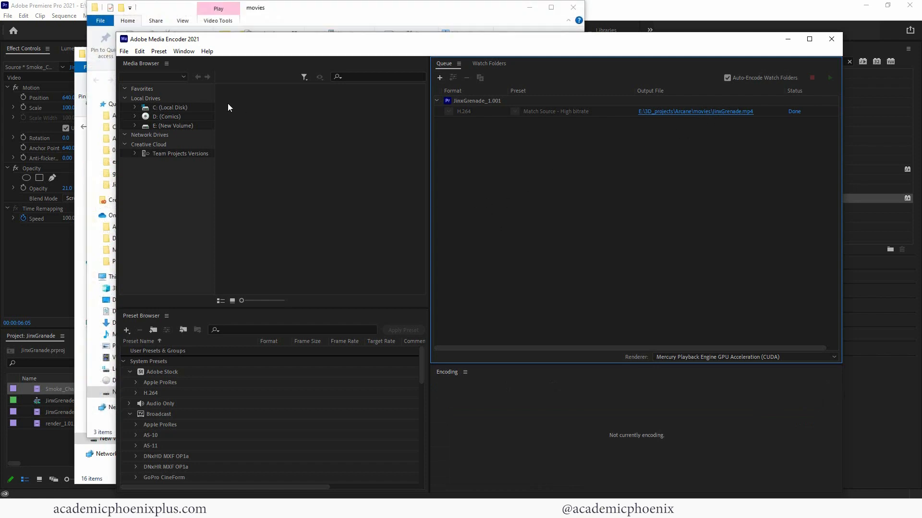
- Open JinxGrenade from the movies folder in Keyframe MP and dismiss the demo notice
left_click(303, 13)
left_click(324, 174)
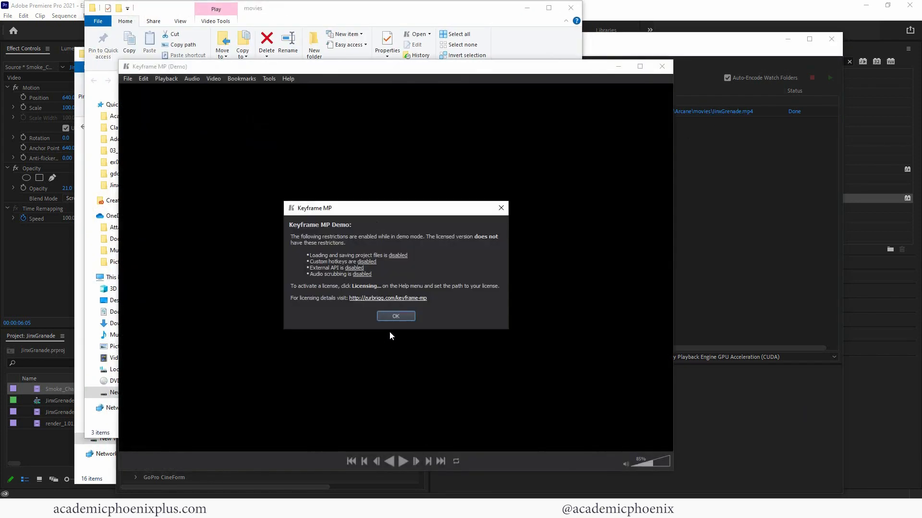
left_click(395, 316)
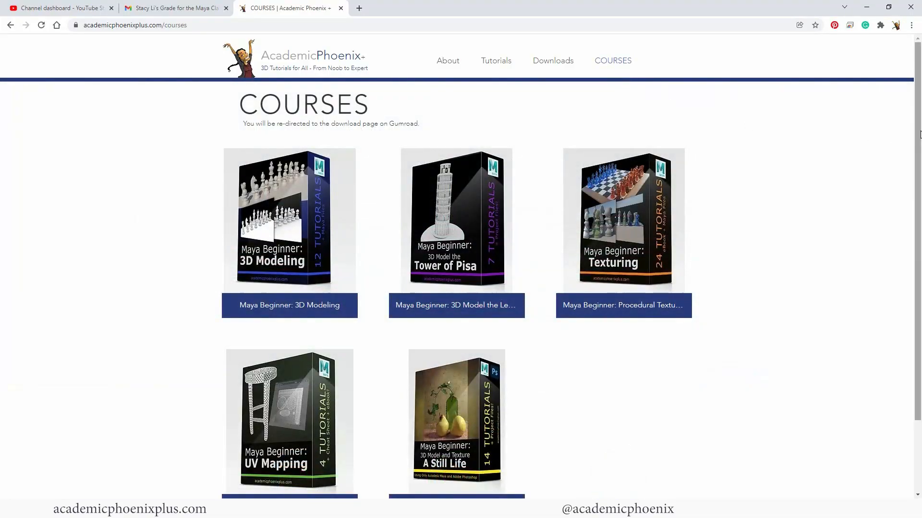
- Open the Still Life course page and scroll through its content
scroll(576, 288, "down", 1)
left_click(504, 379)
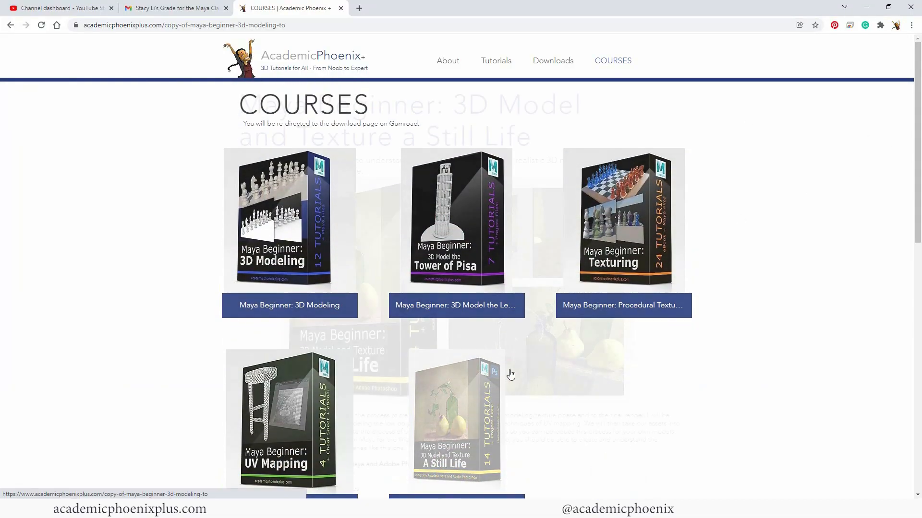
scroll(903, 221, "down", 3)
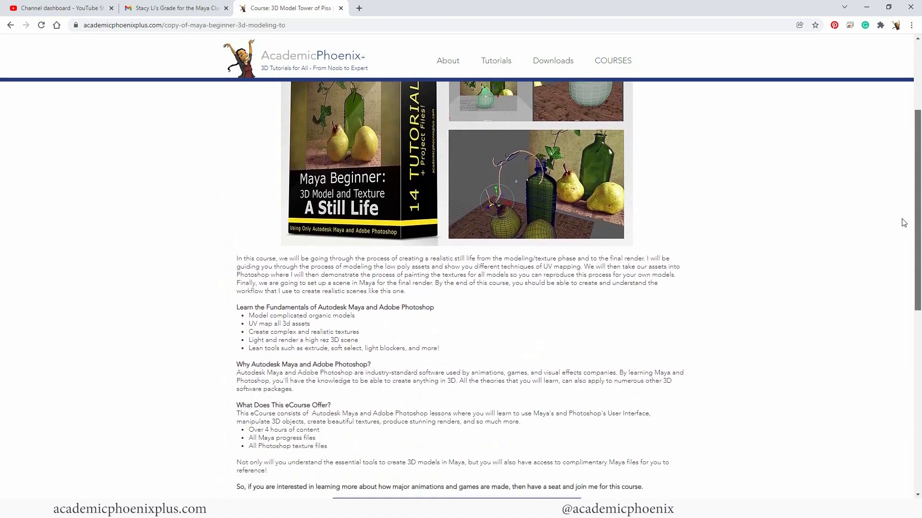
scroll(904, 222, "down", 7)
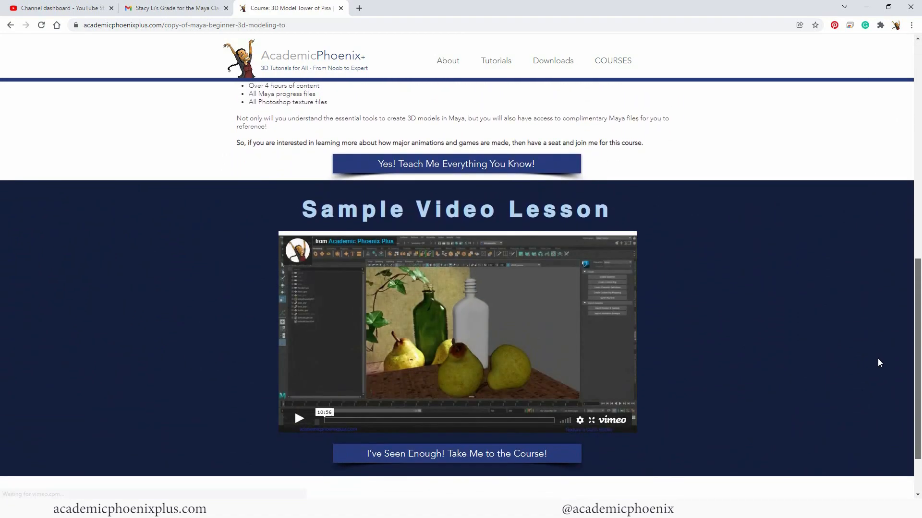
scroll(878, 364, "up", 10)
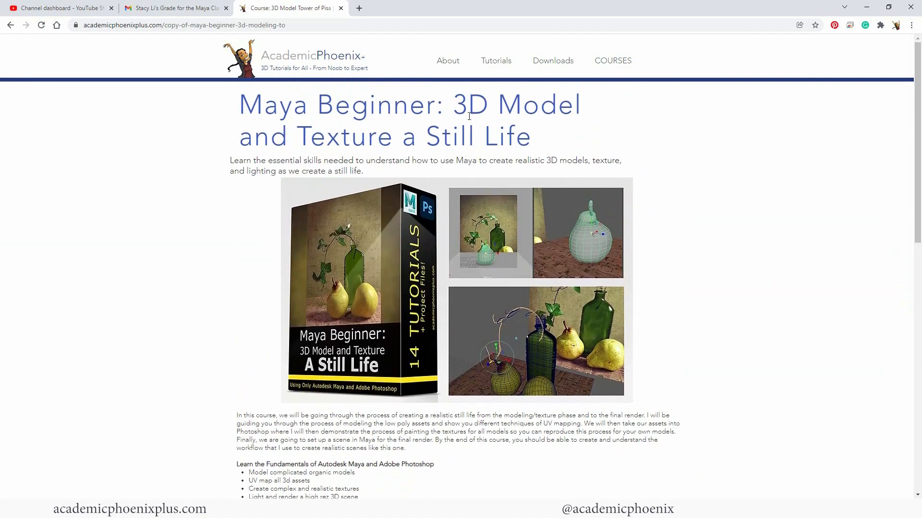
- Return to the Courses list and open the 3D Modeling for Beginners course page
left_click(611, 61)
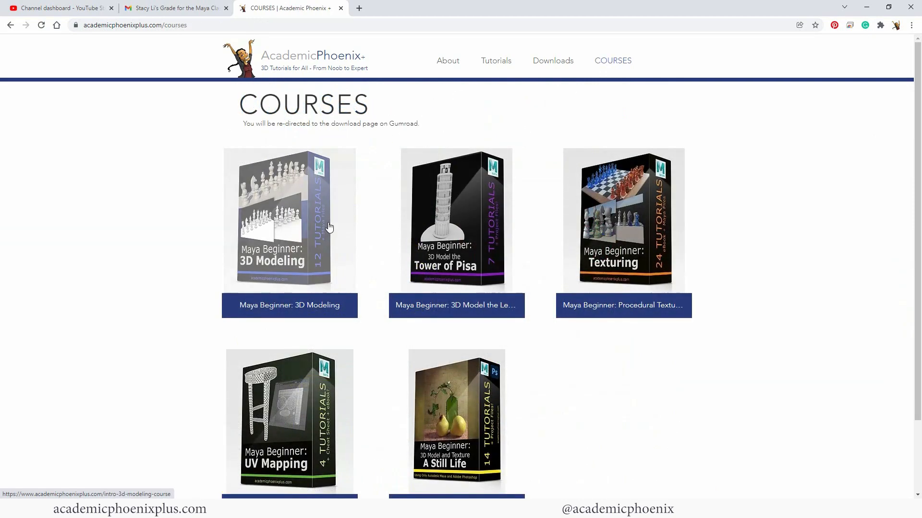
left_click(313, 230)
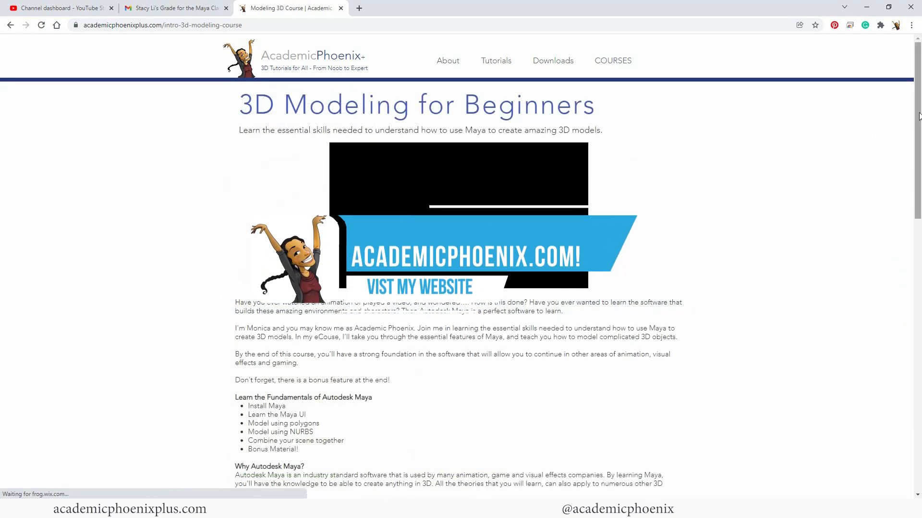
left_click_drag(919, 120, 898, 335)
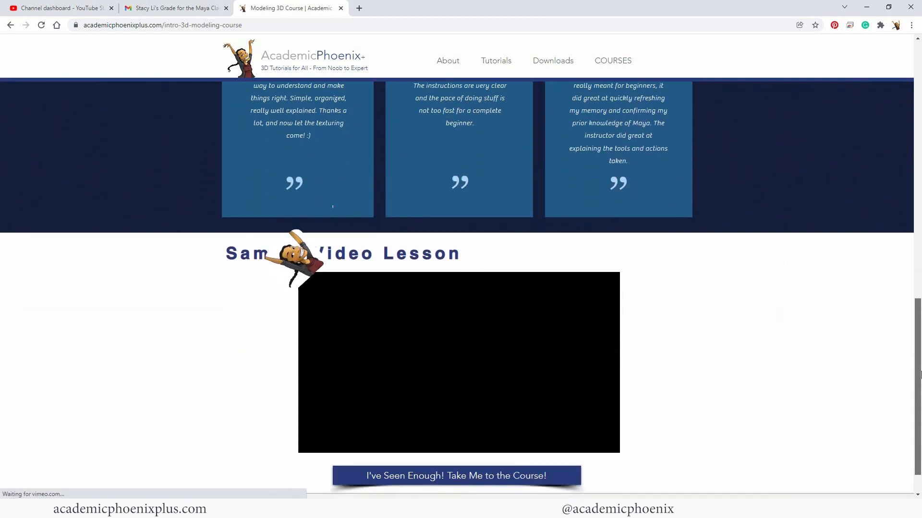